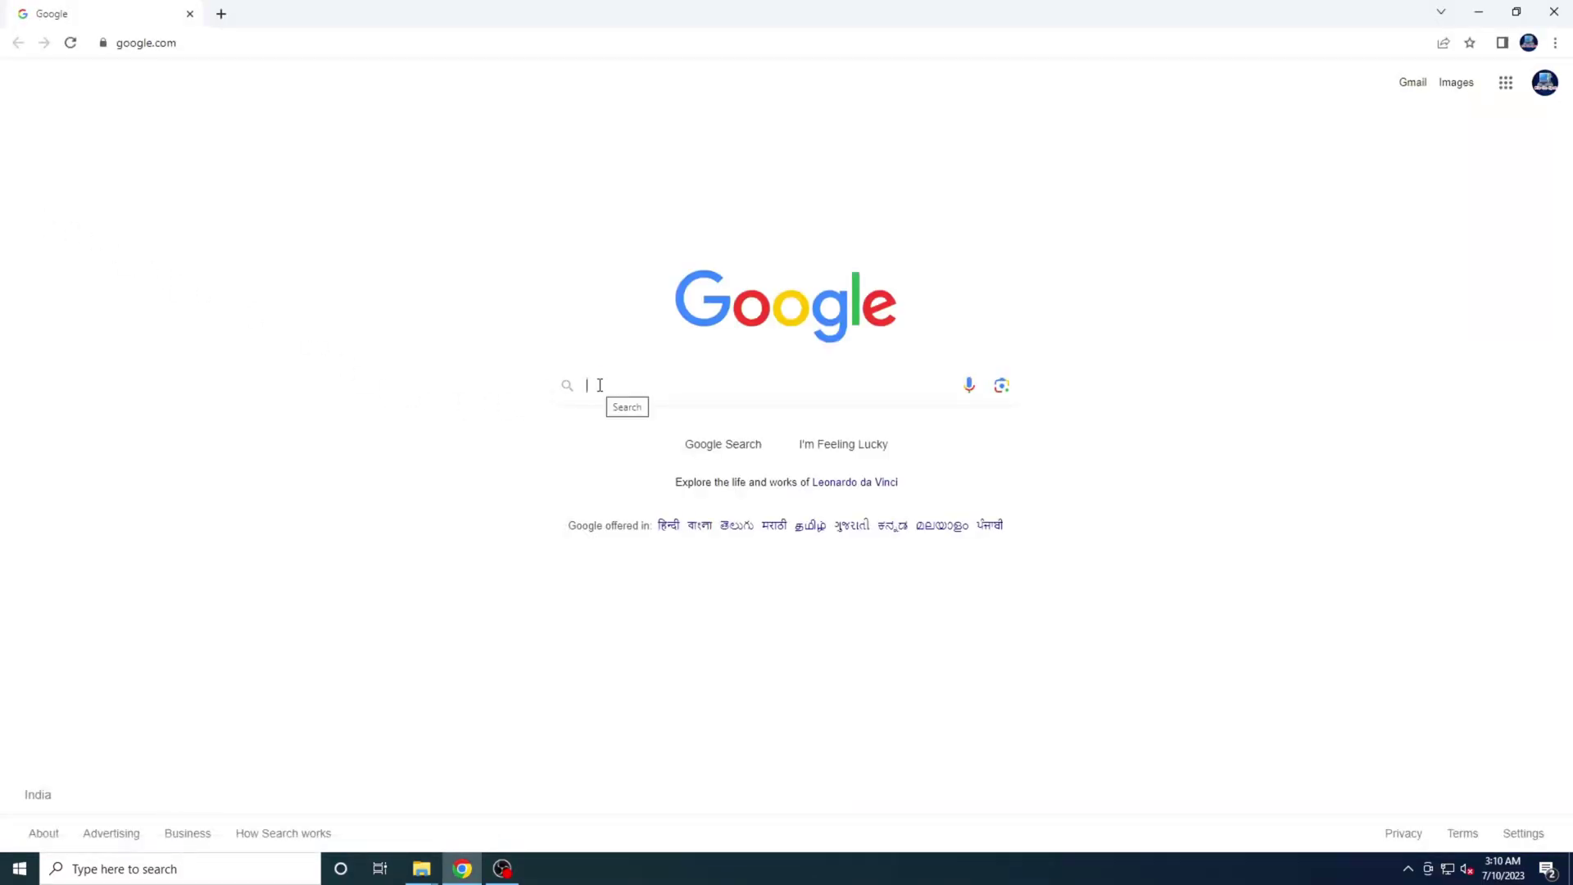
Step: Search Google for 'office customization tool' using the autocomplete suggestion
text(office)
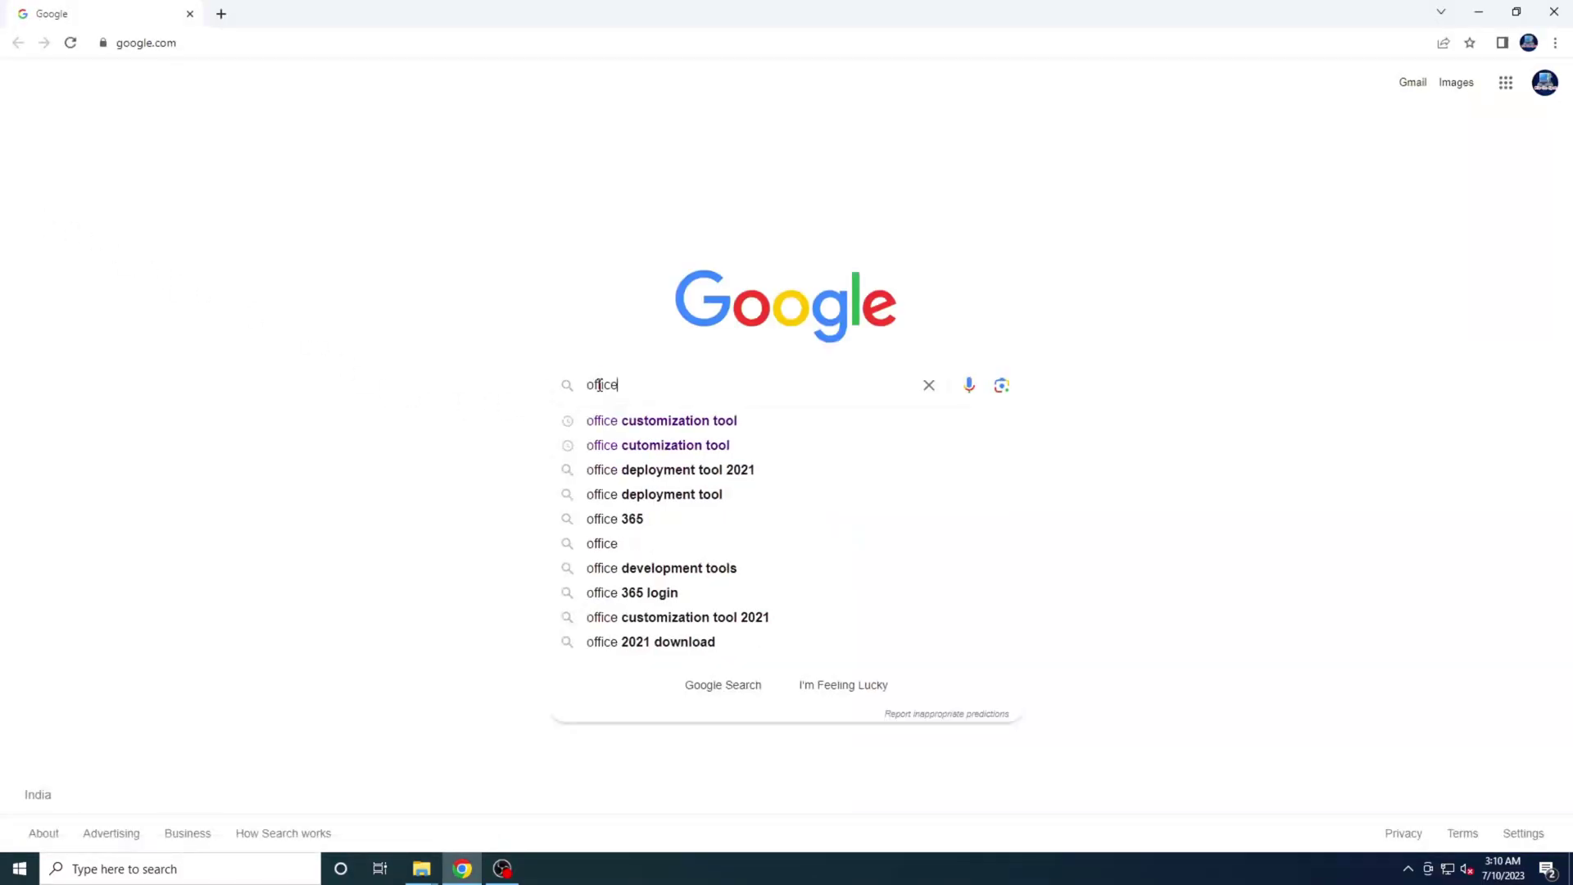
key(Down)
key(Return)
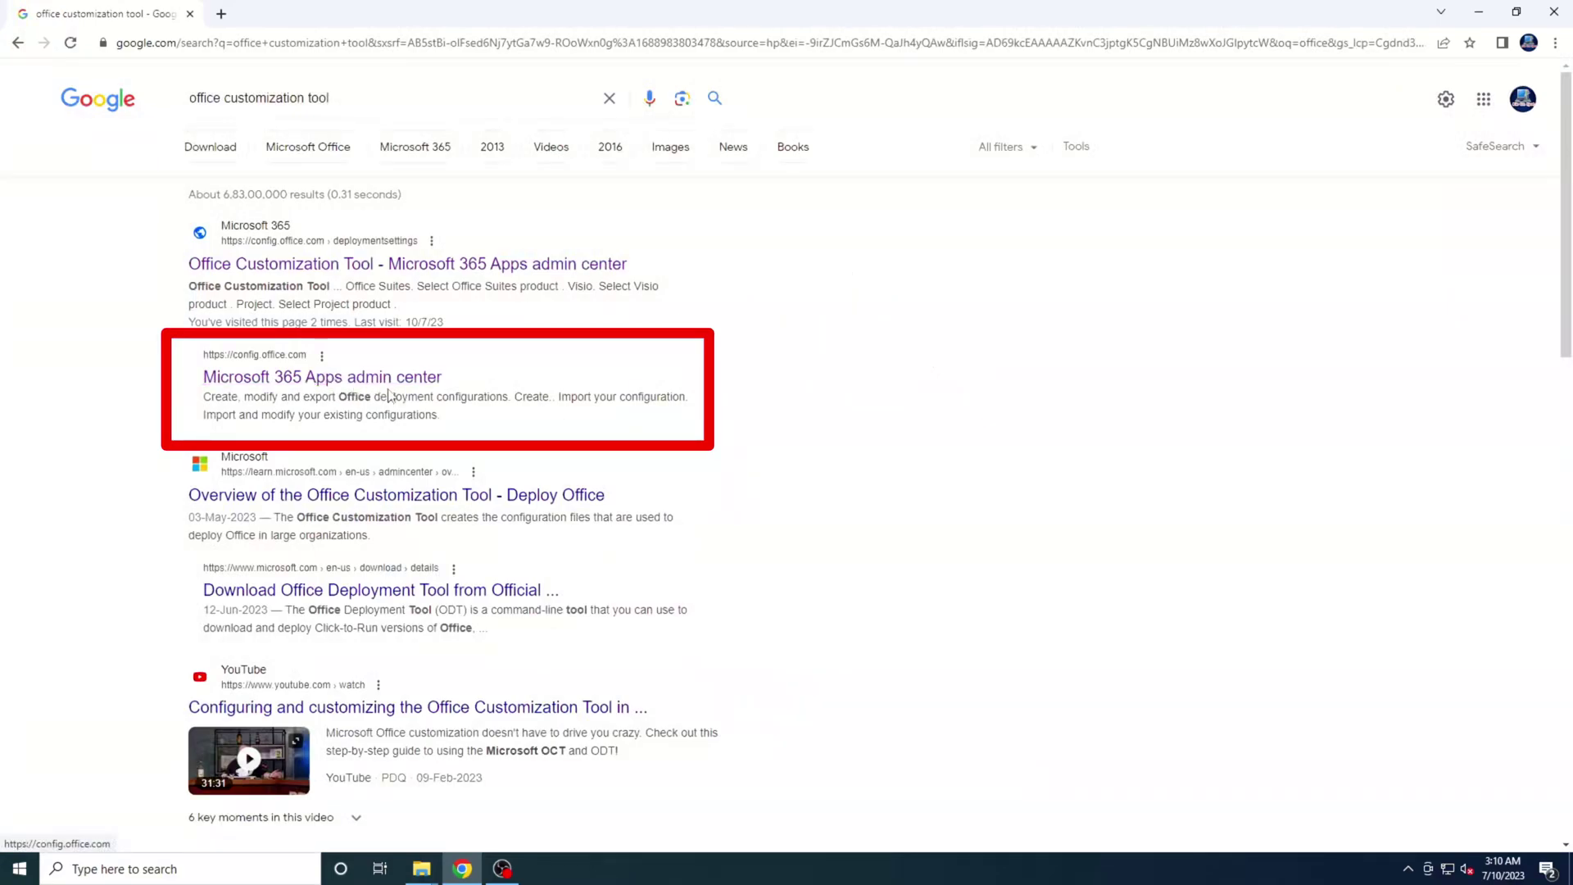
Step: Open the config.office.com admin center, create a new configuration, and leave architecture on 64-bit
click(343, 388)
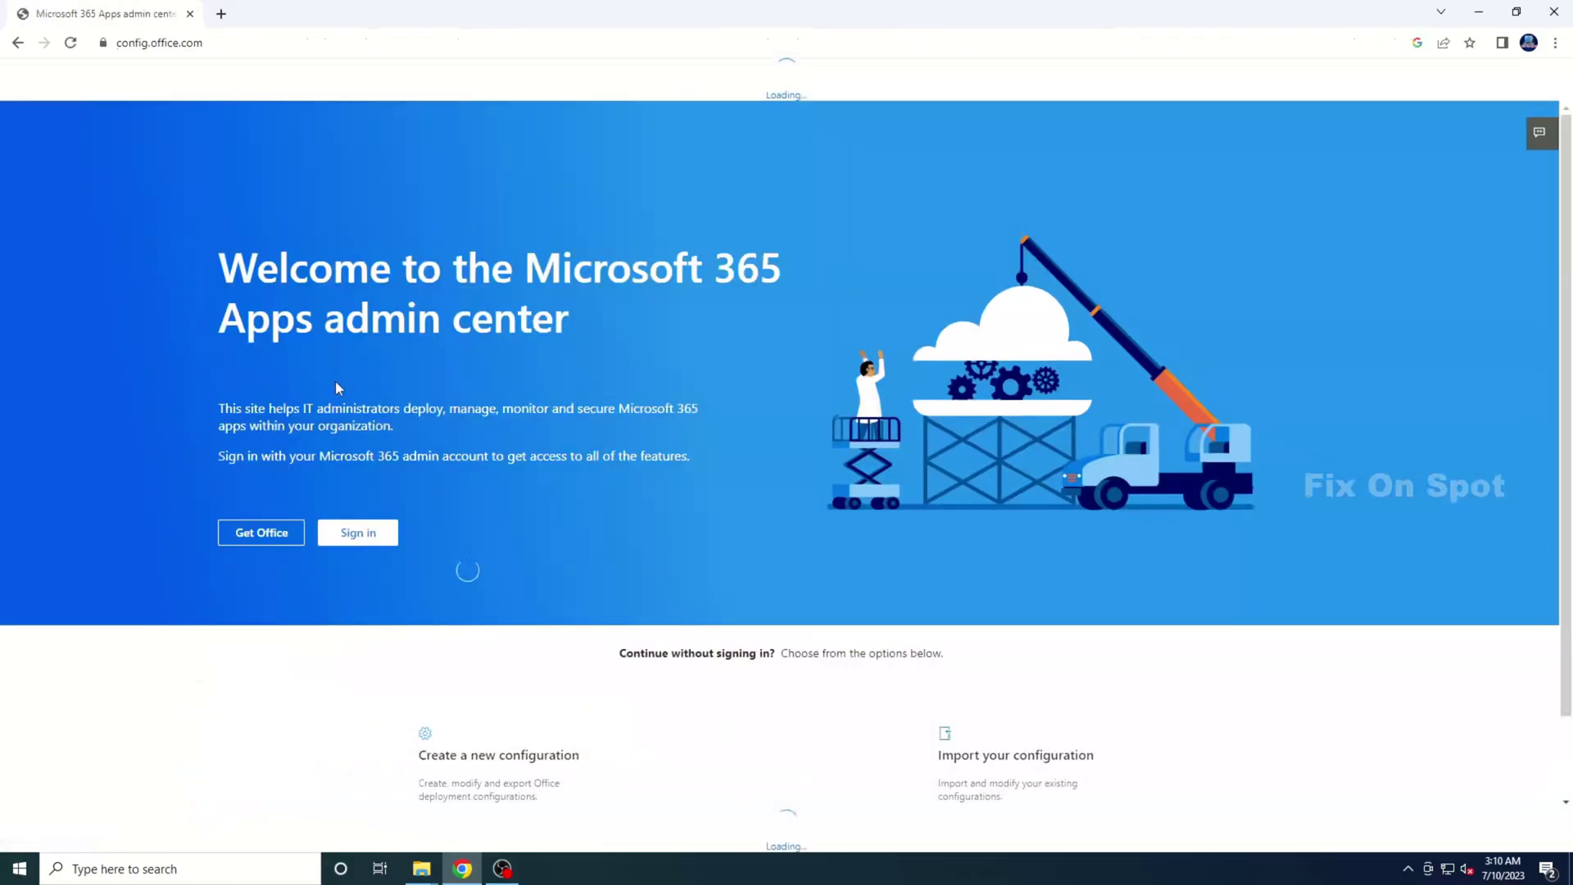
scroll(621, 483, down, 1)
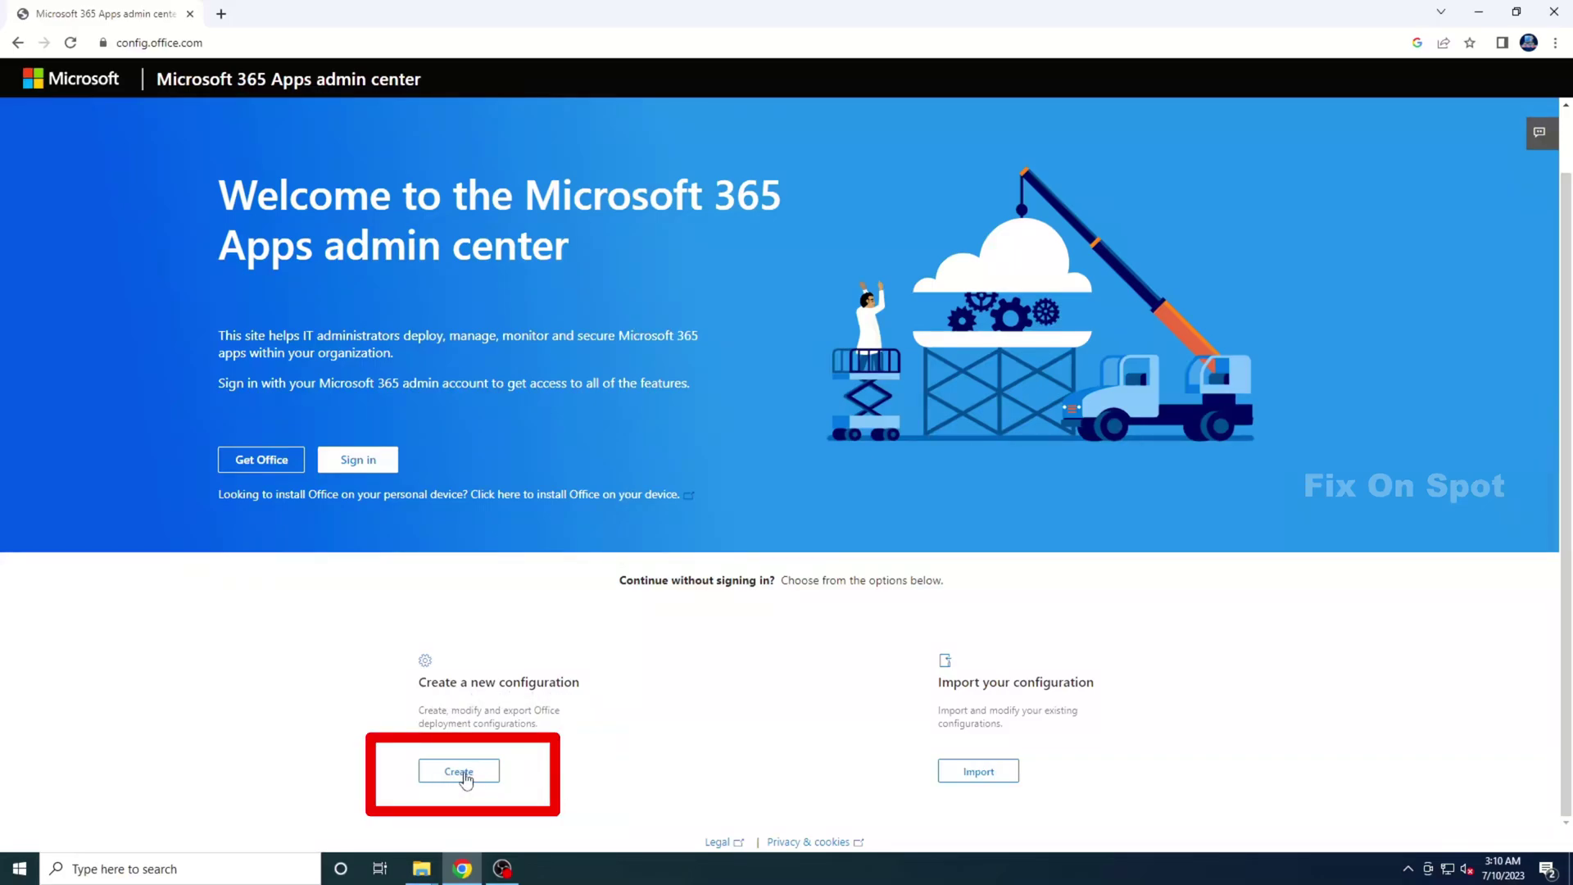
click(465, 776)
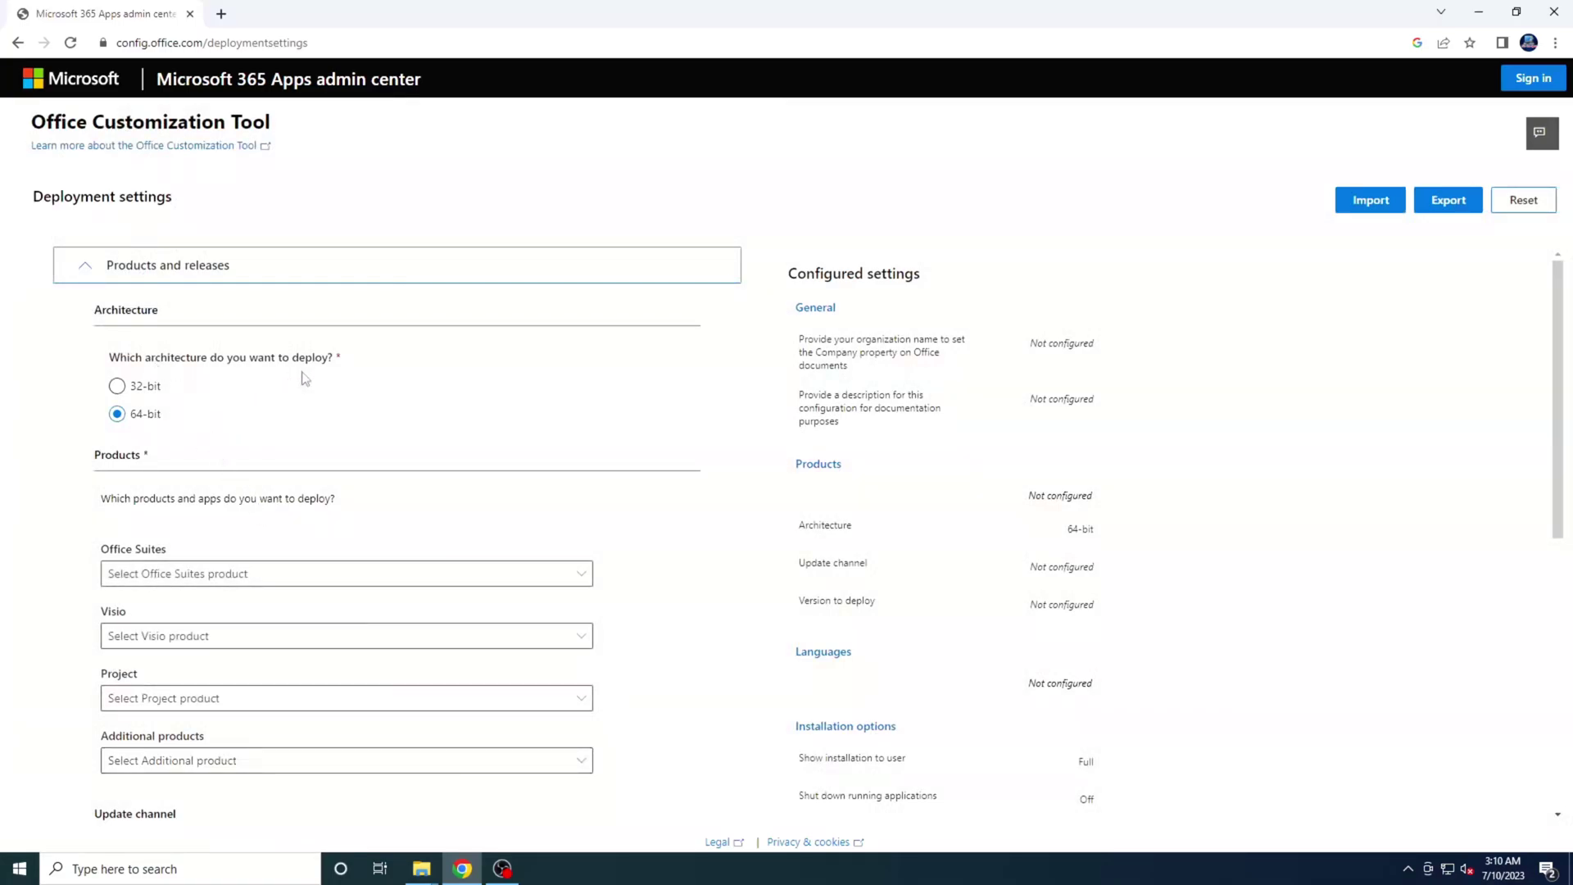
click(144, 389)
click(151, 417)
Step: Check This PC's properties for a 64-bit system type, then return to the configuration page
click(1569, 868)
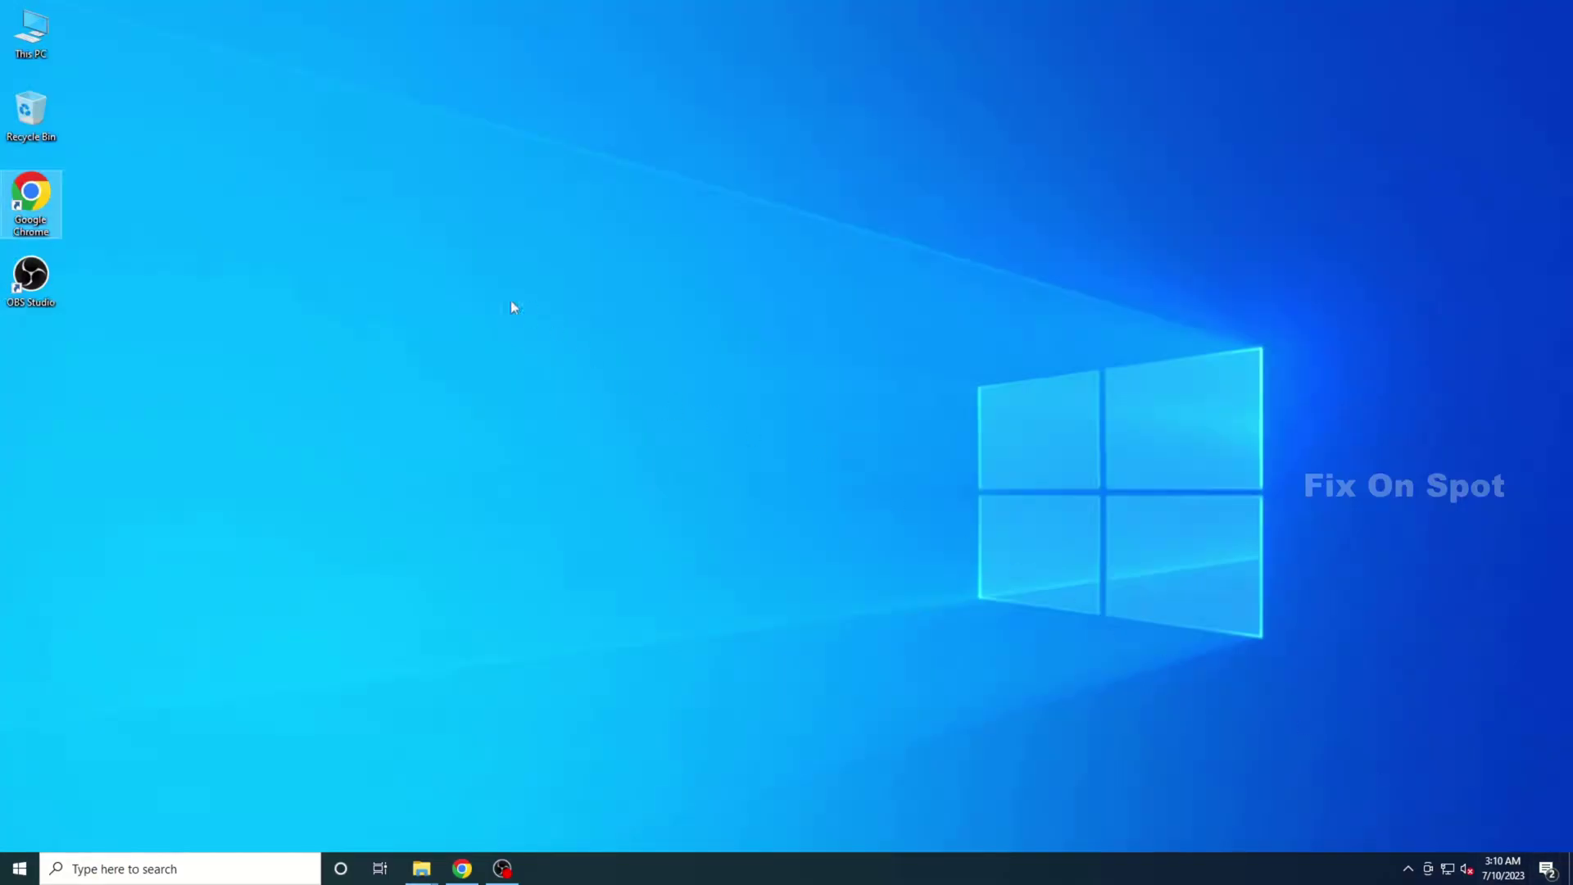
right_click(48, 54)
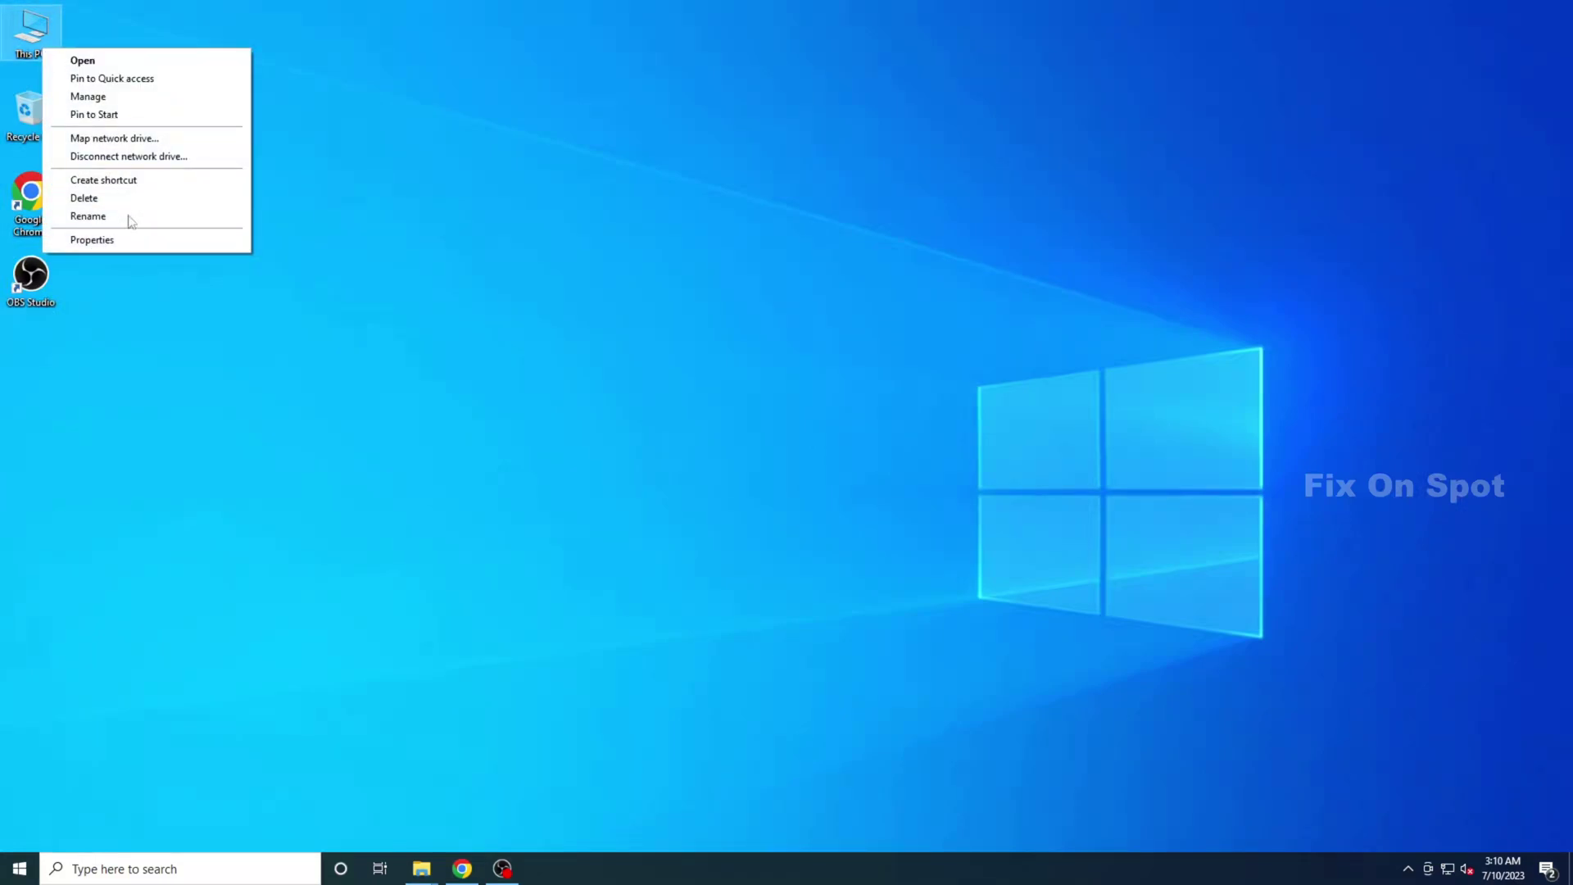
click(92, 240)
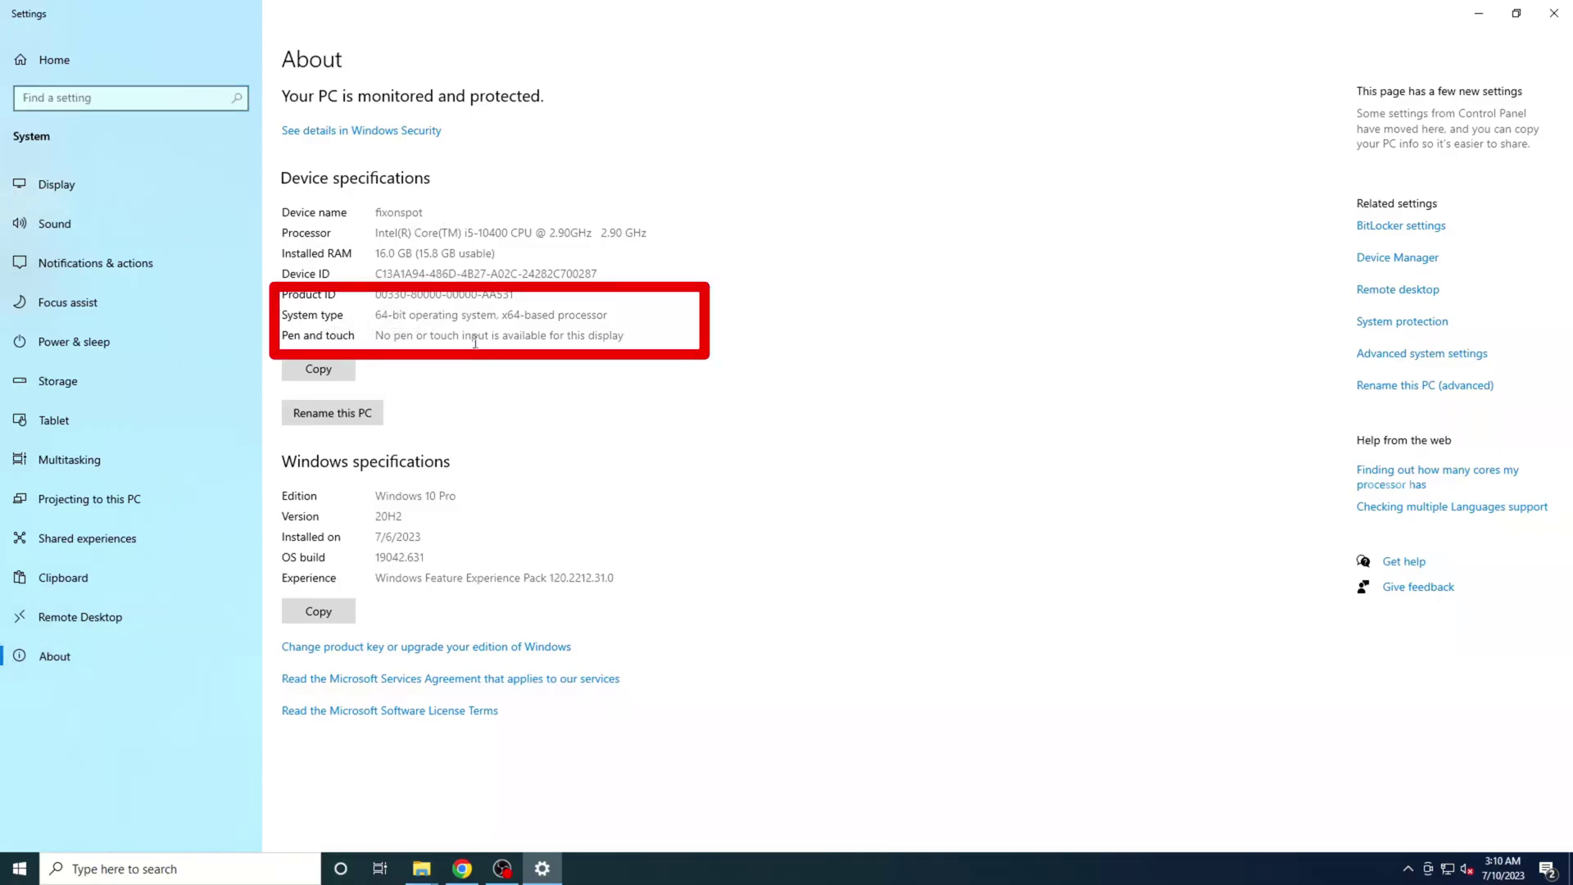
click(462, 870)
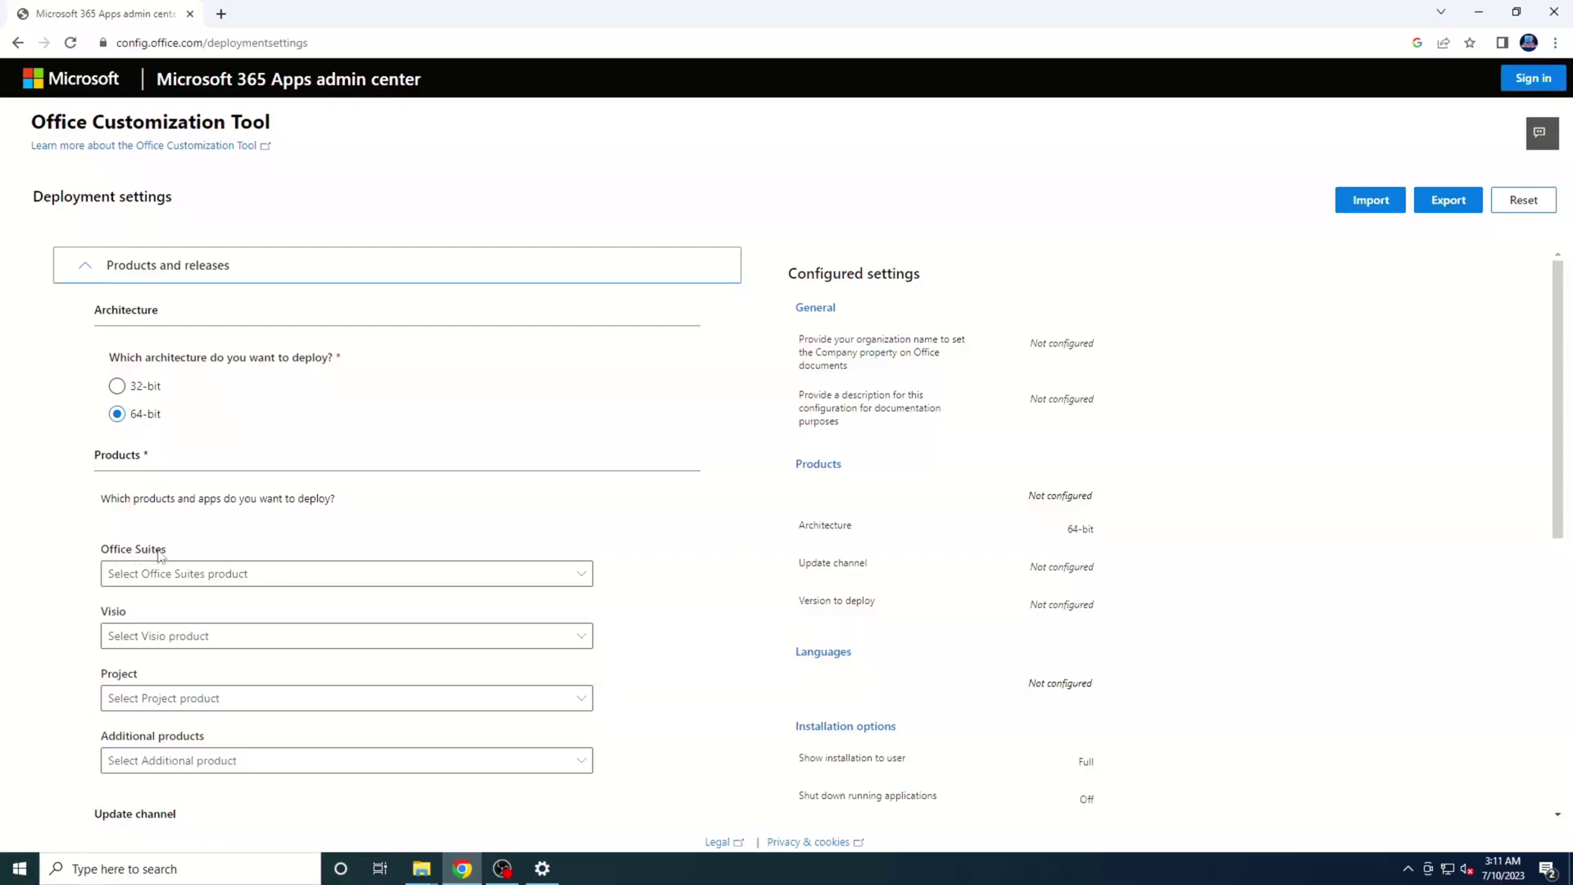
Step: Select Office LTSC Professional Plus 2021 - Volume License and add a Language pack as additional product
click(232, 575)
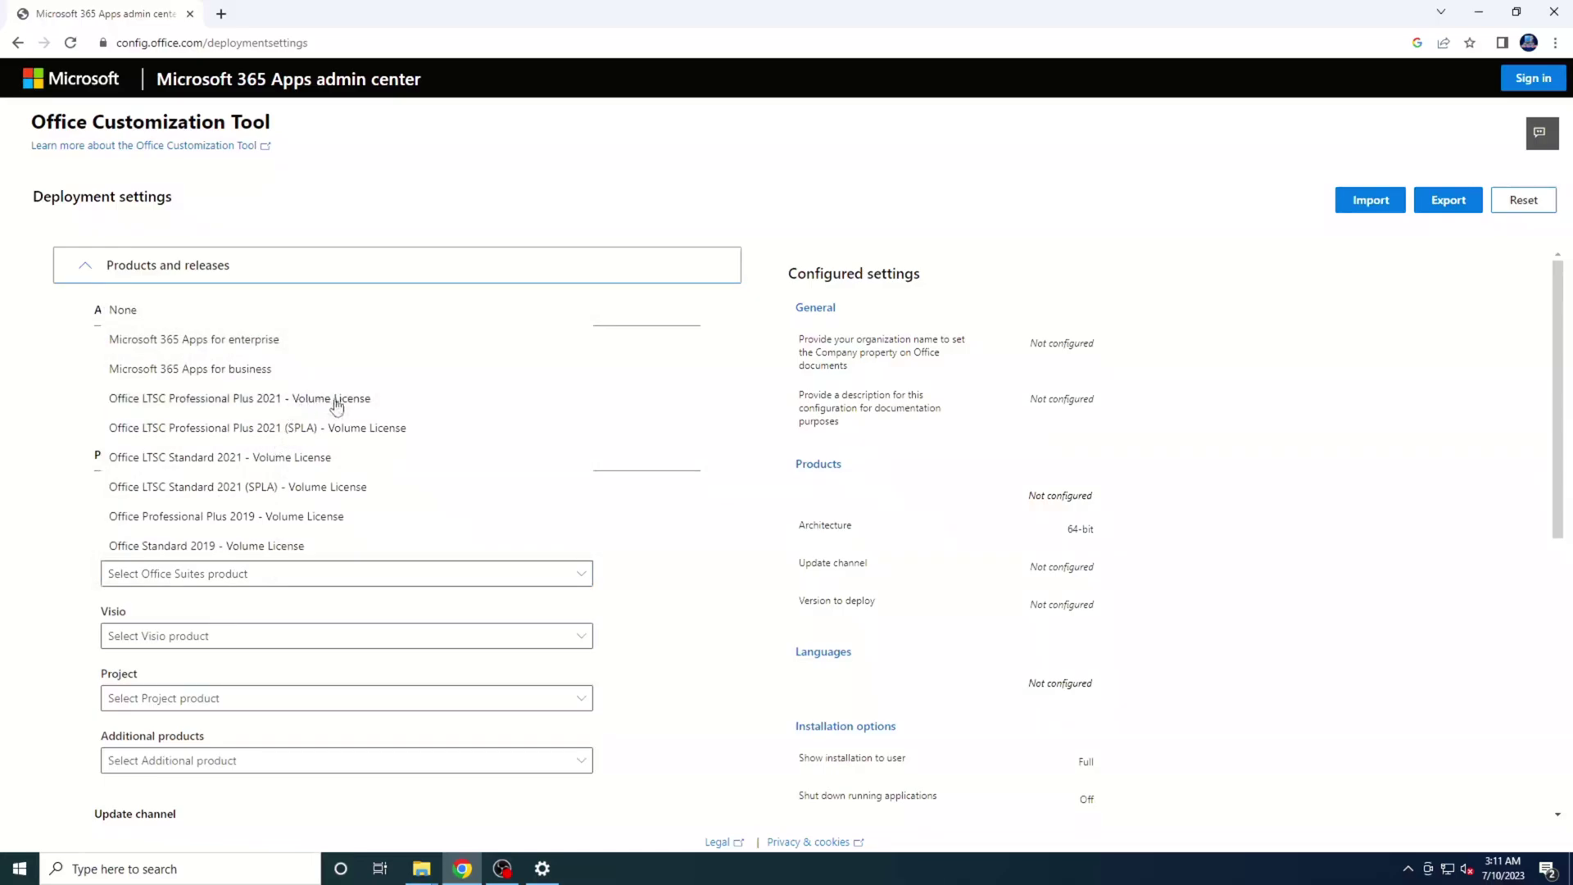
click(398, 408)
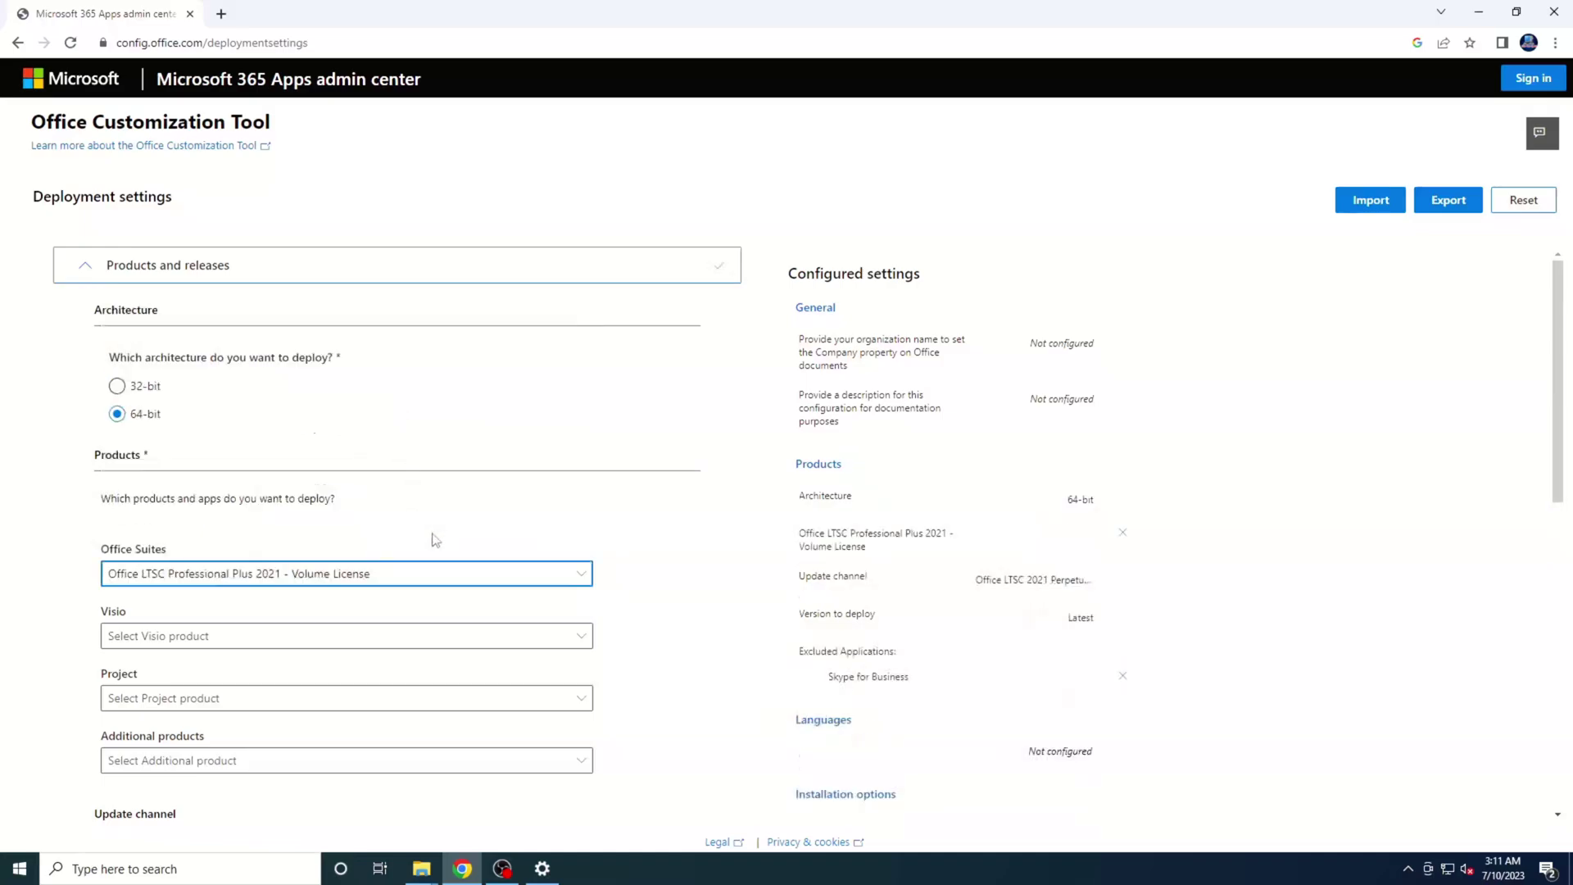
scroll(453, 552, down, 2)
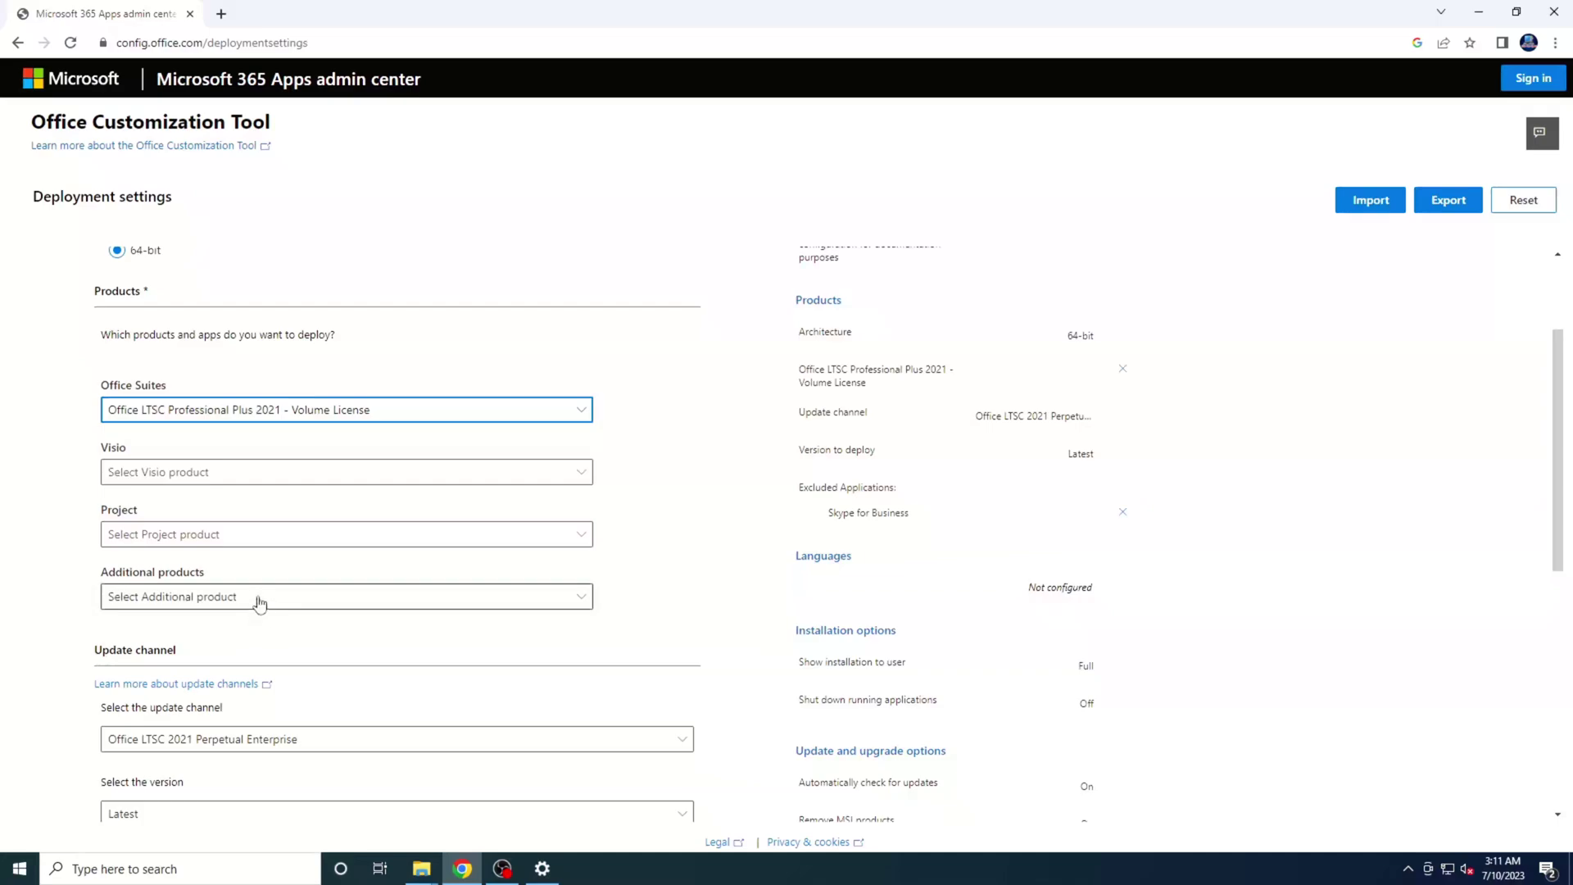
click(262, 603)
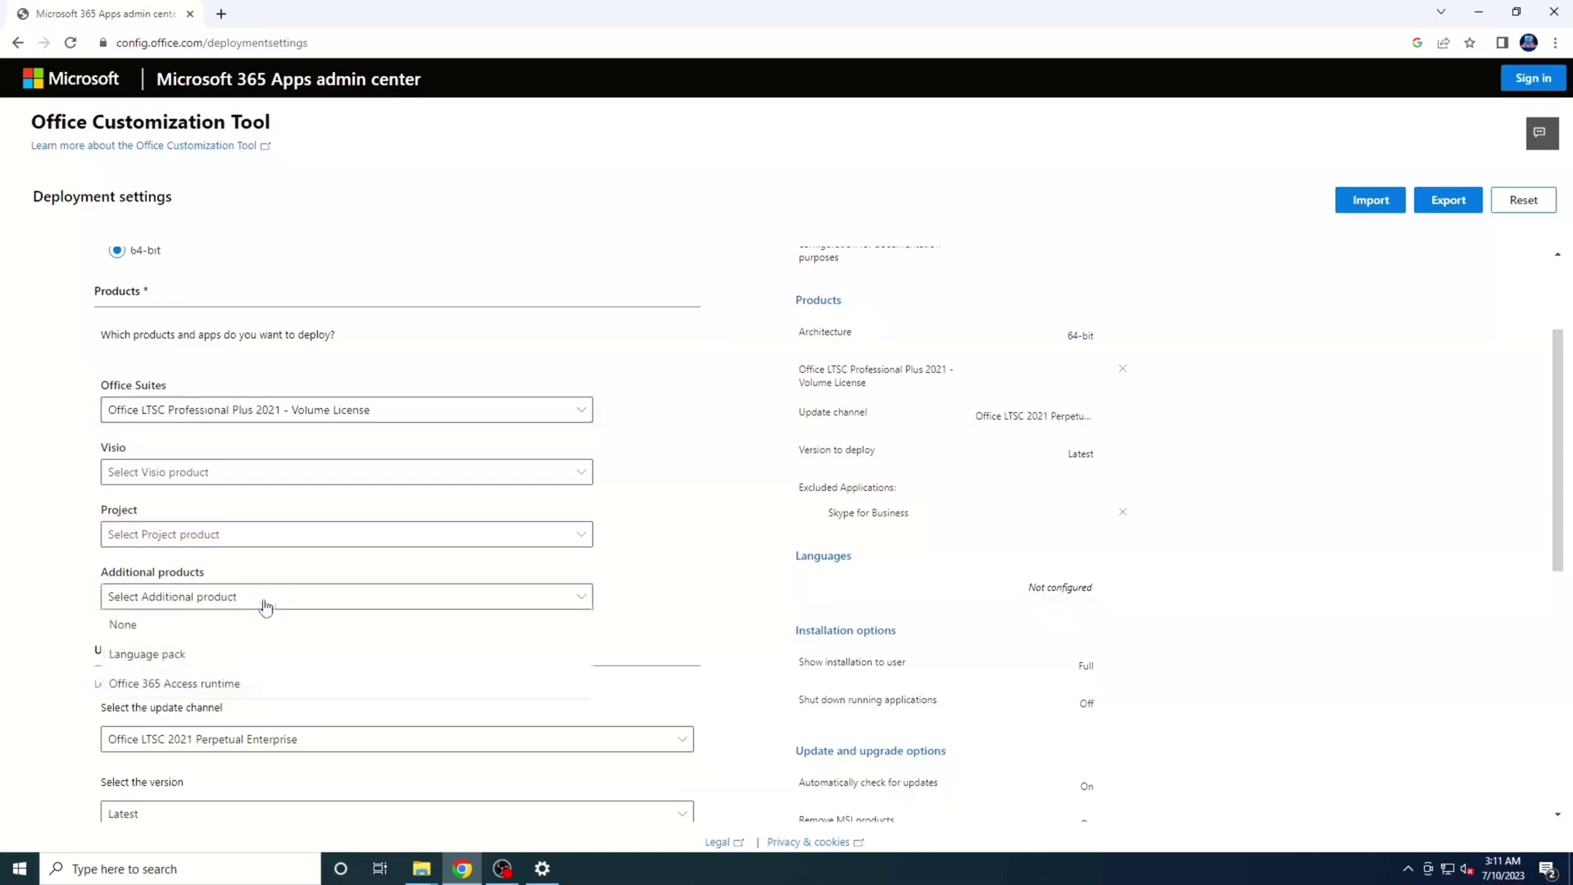
click(164, 654)
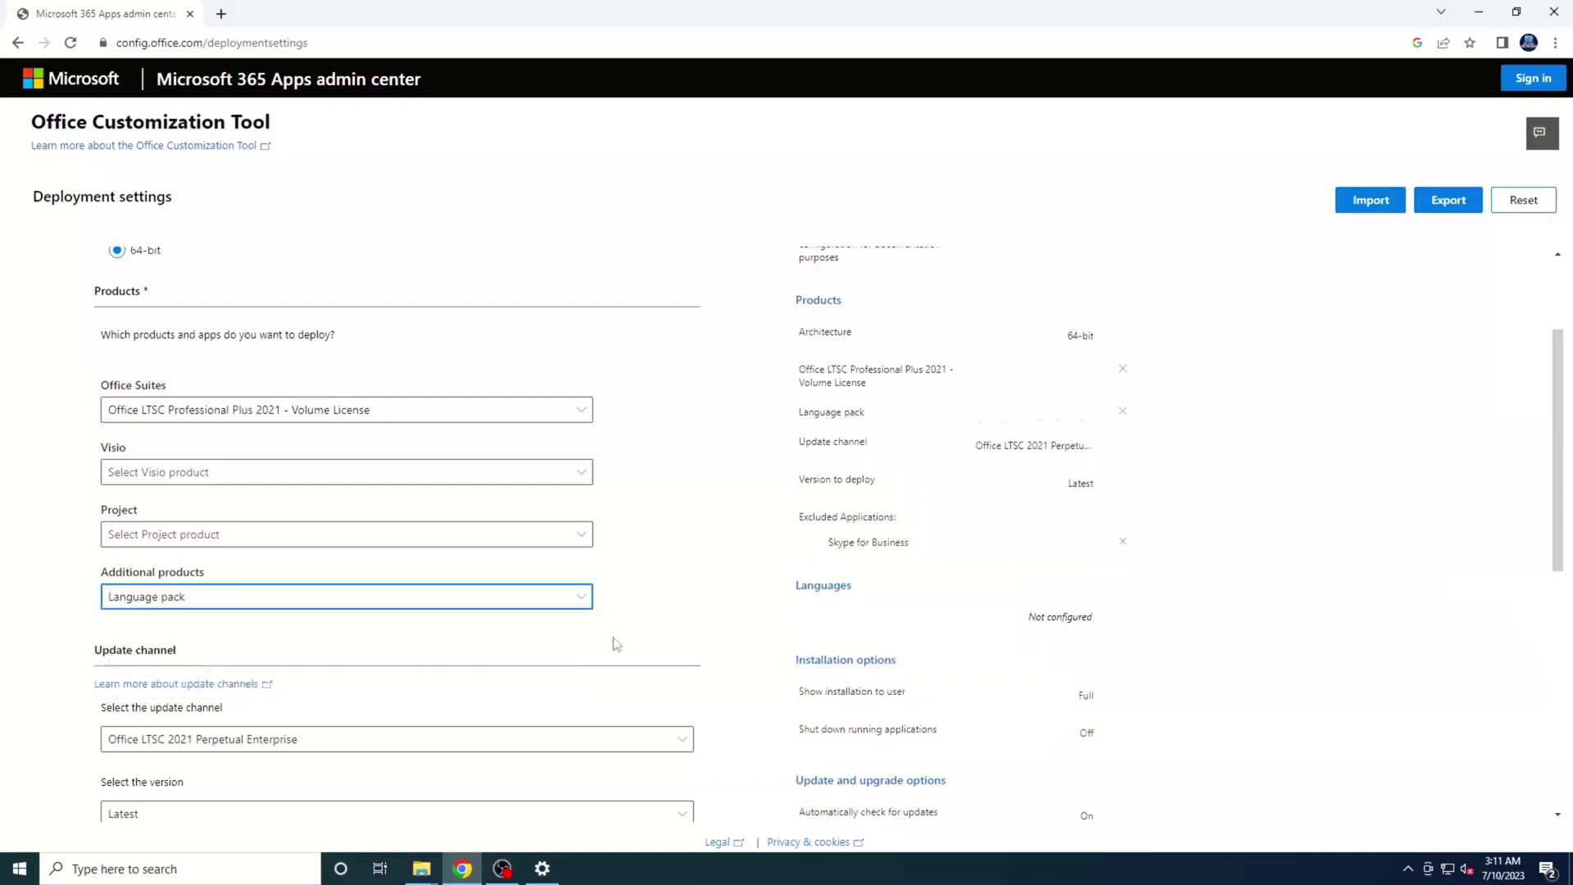
scroll(635, 642, down, 5)
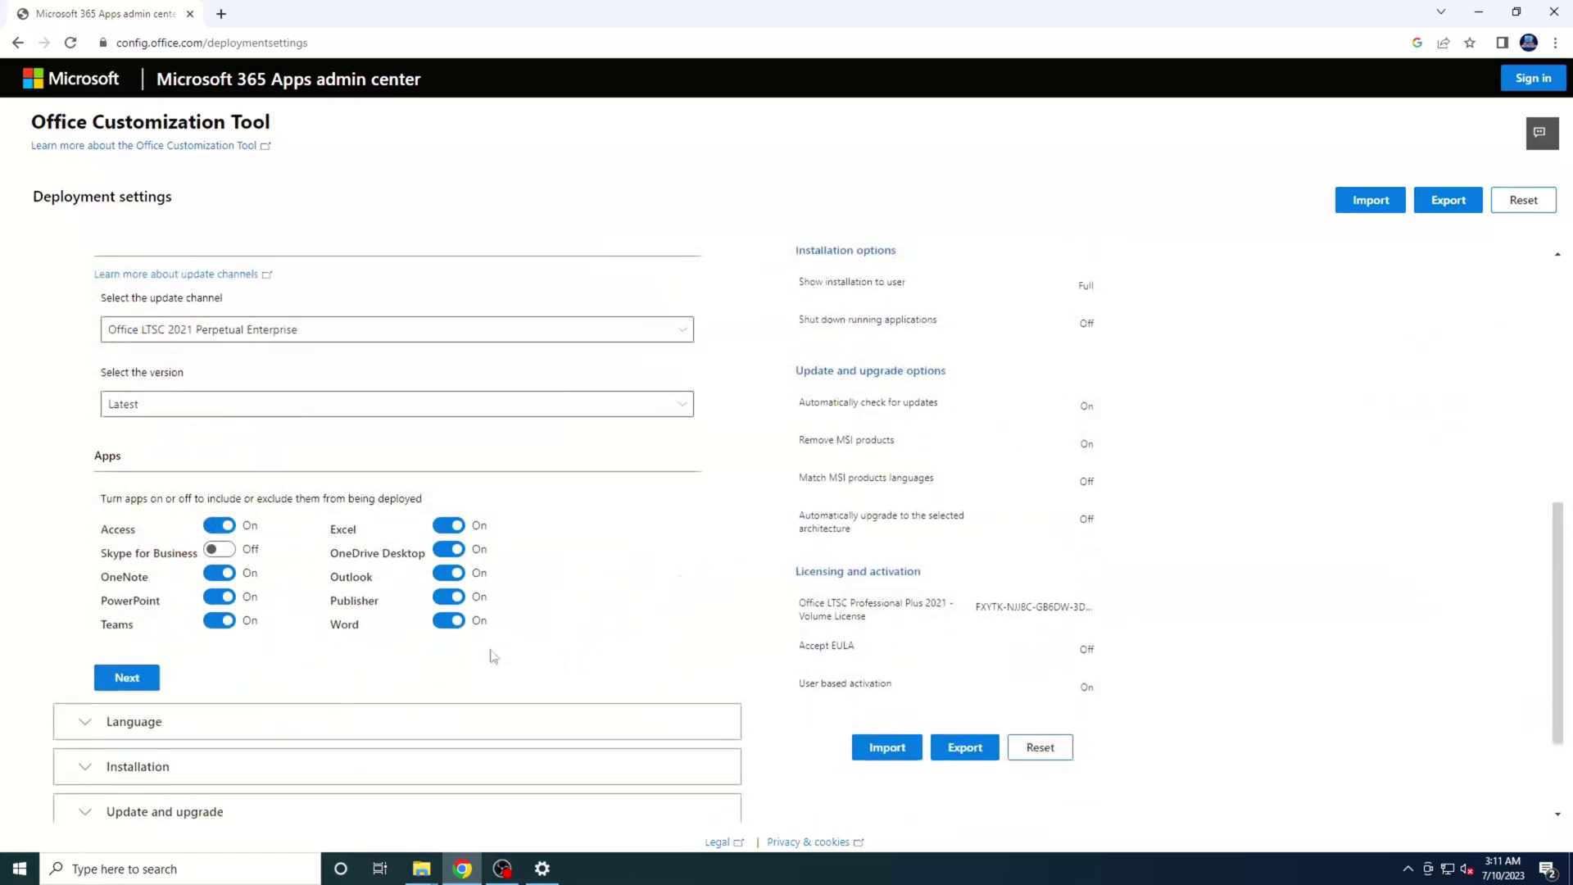
Step: Set English (United States) as the primary language
click(141, 683)
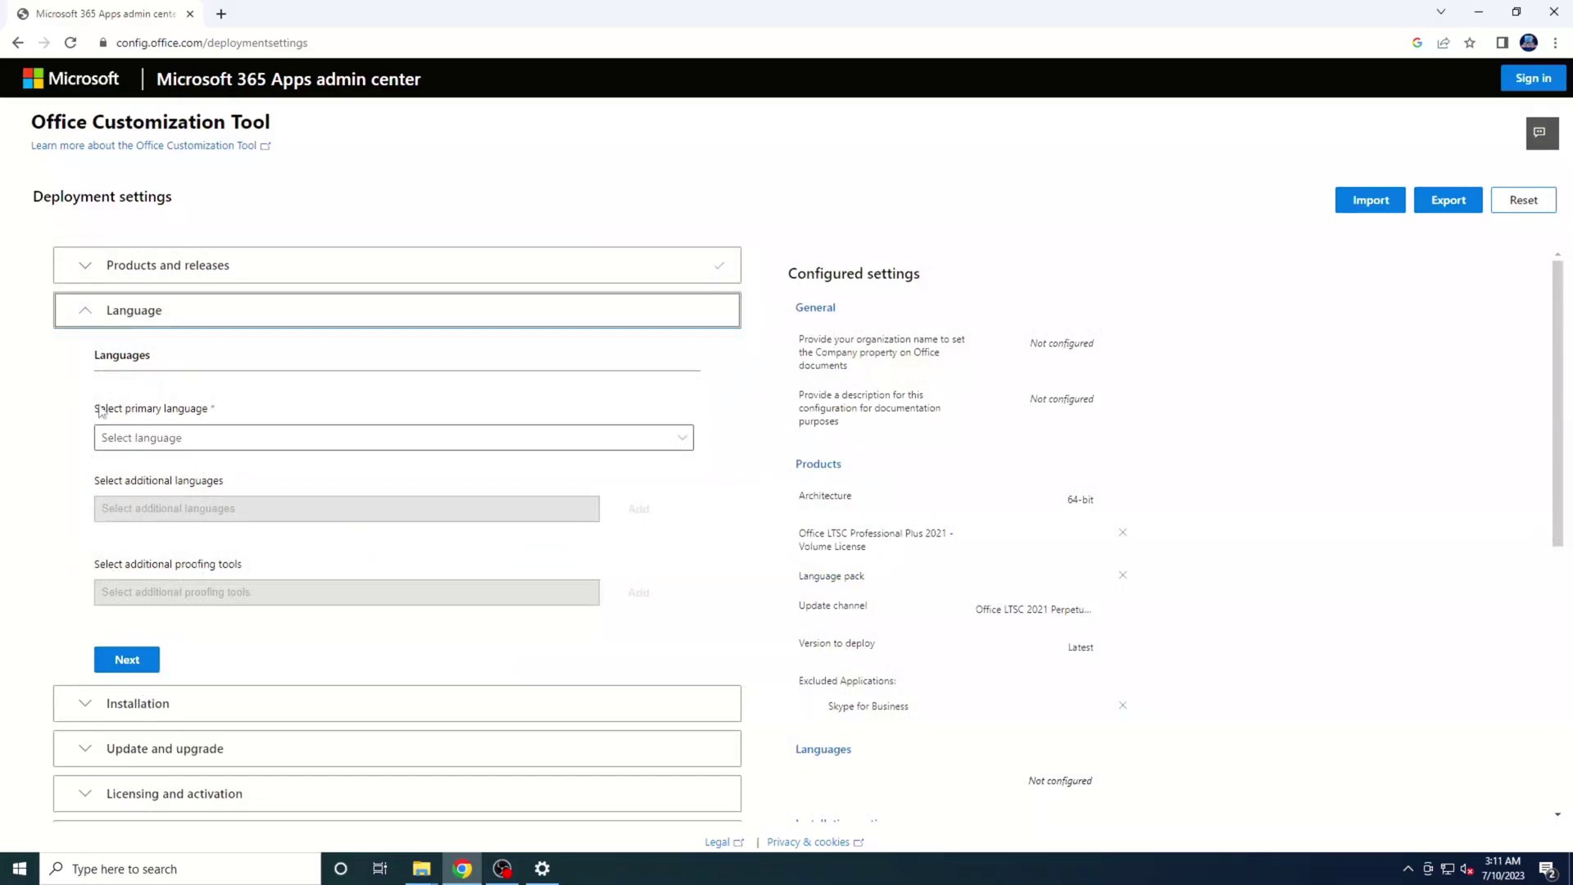
click(216, 437)
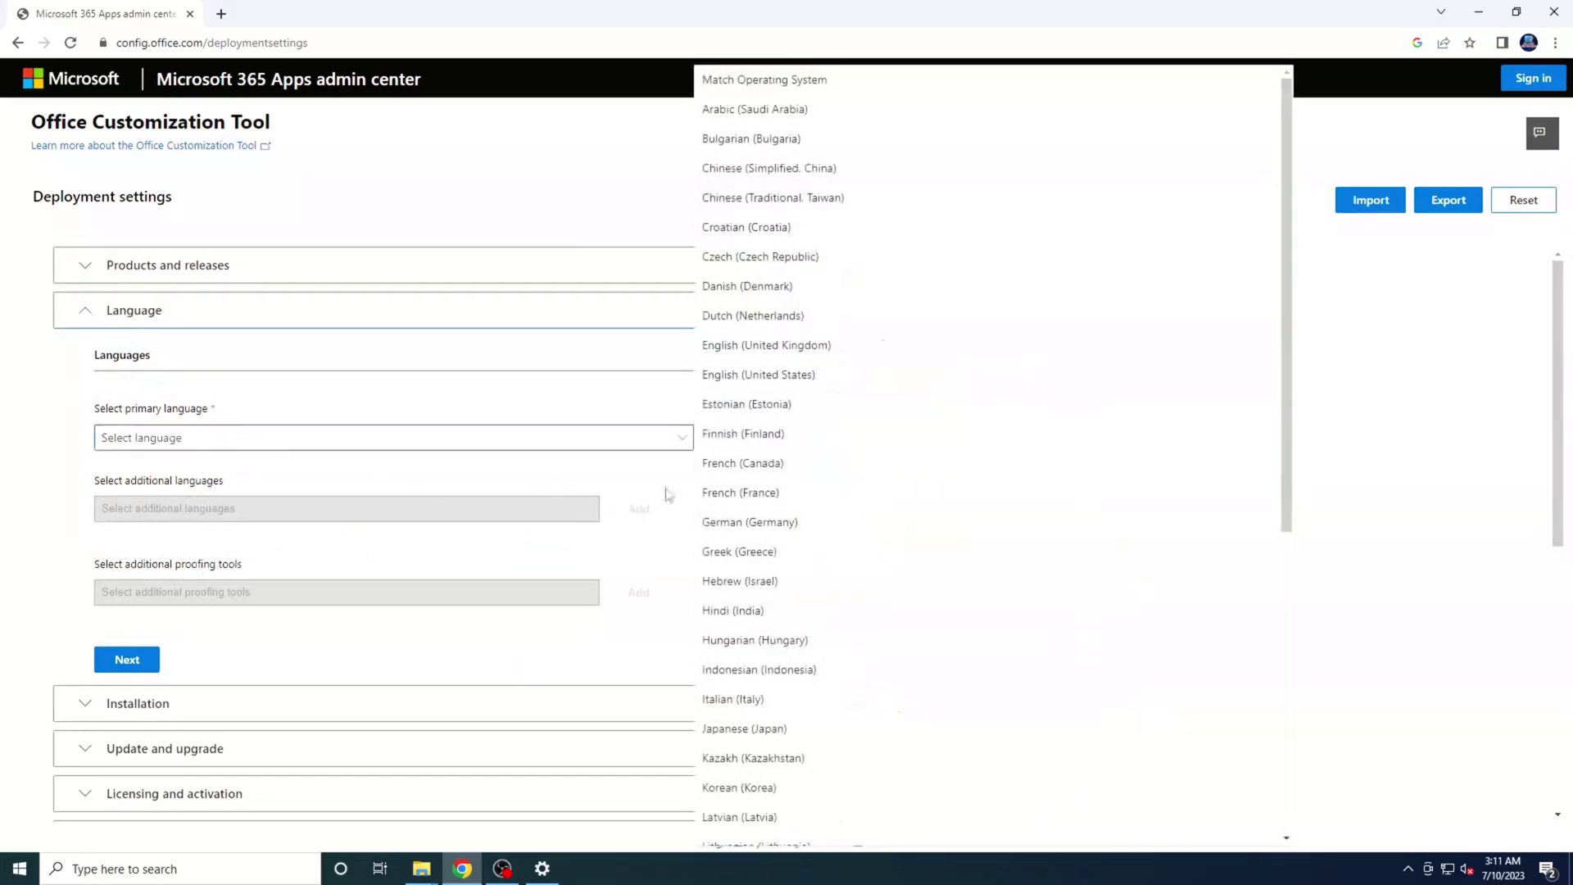
click(811, 377)
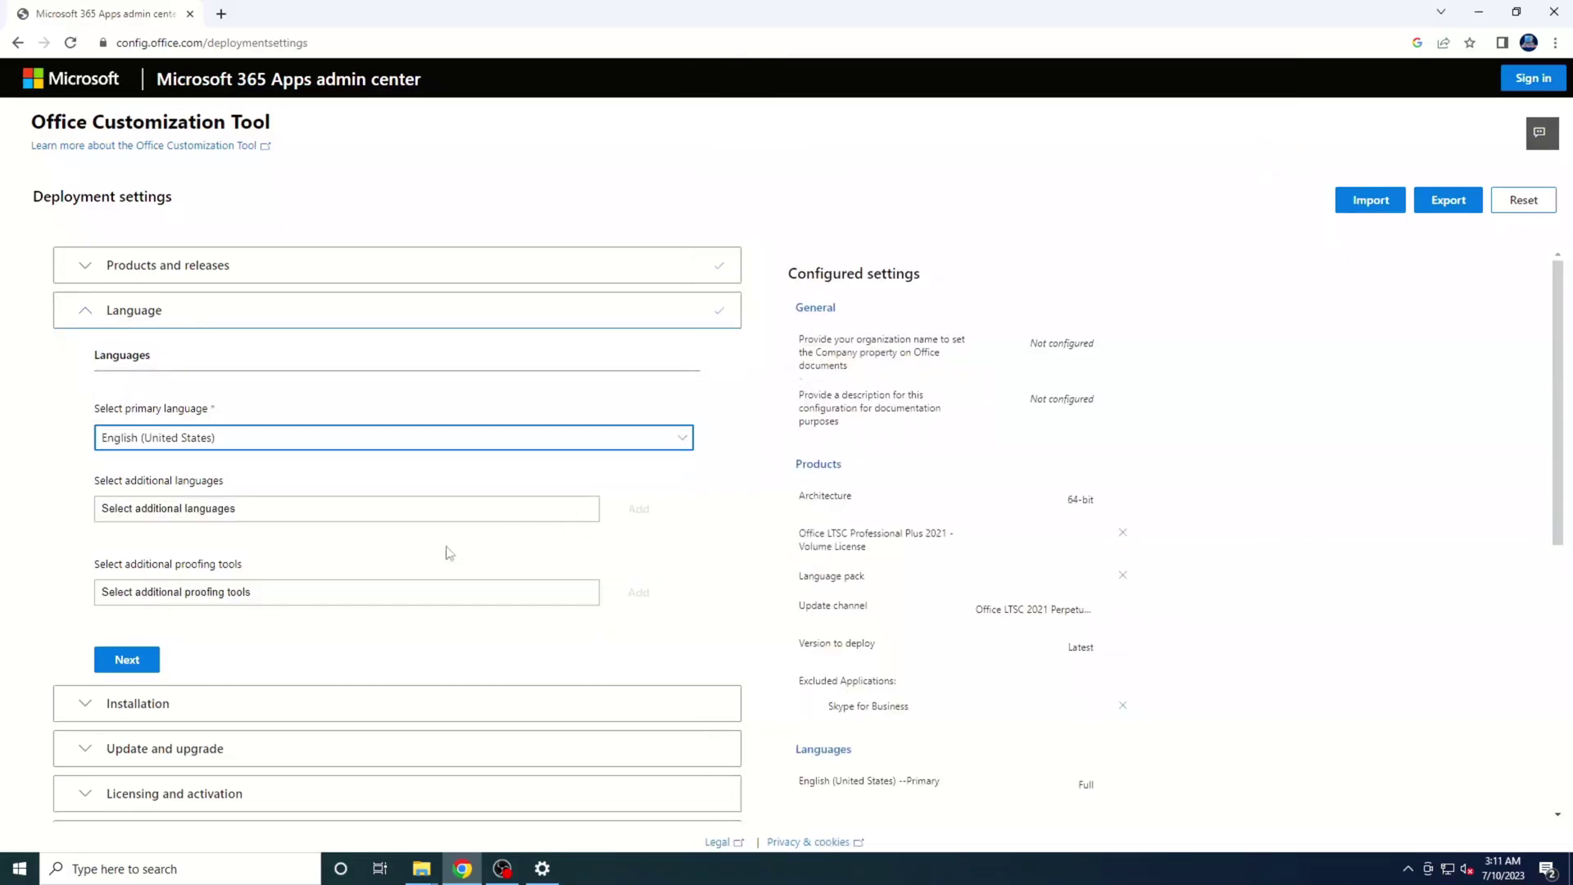
scroll(449, 553, down, 2)
Step: Accept the language and installation defaults to reach the Update and upgrade options
click(127, 495)
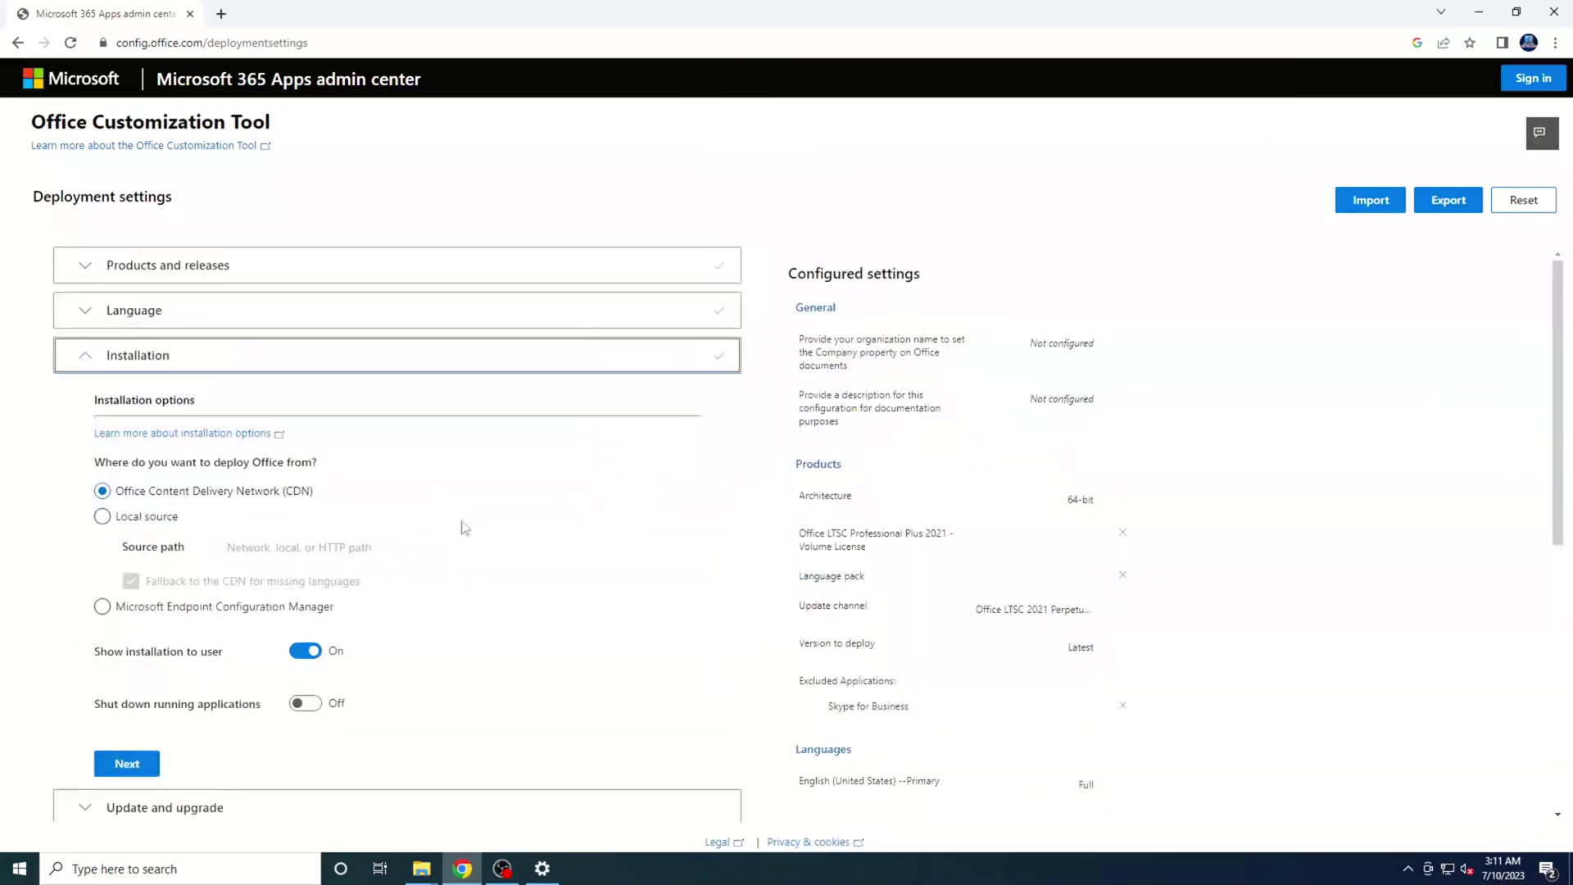
scroll(467, 526, down, 3)
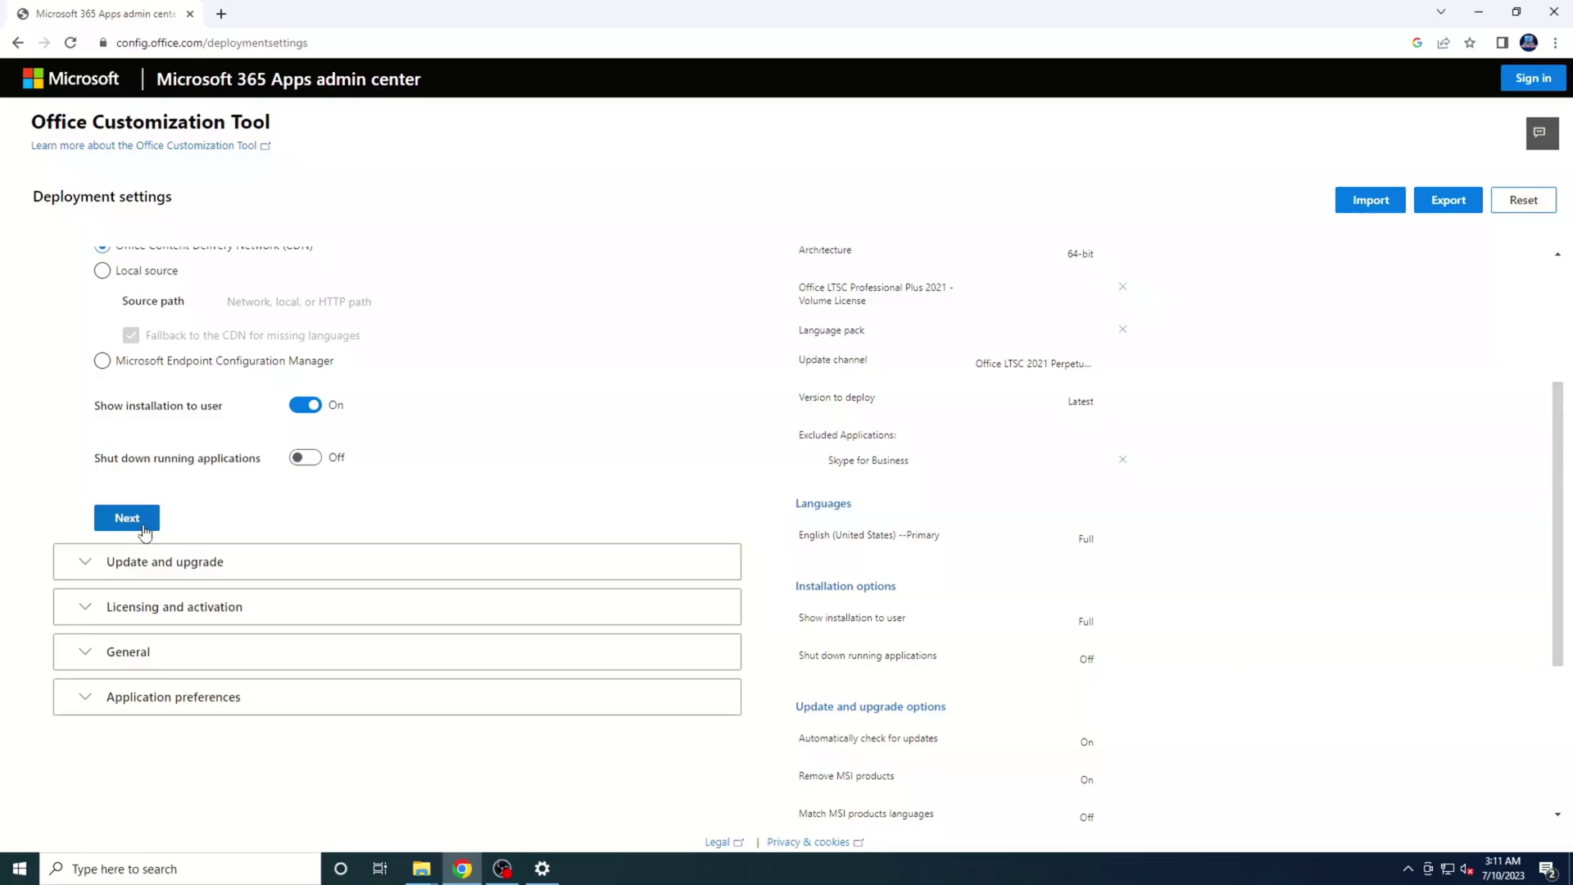
click(144, 528)
scroll(475, 551, down, 2)
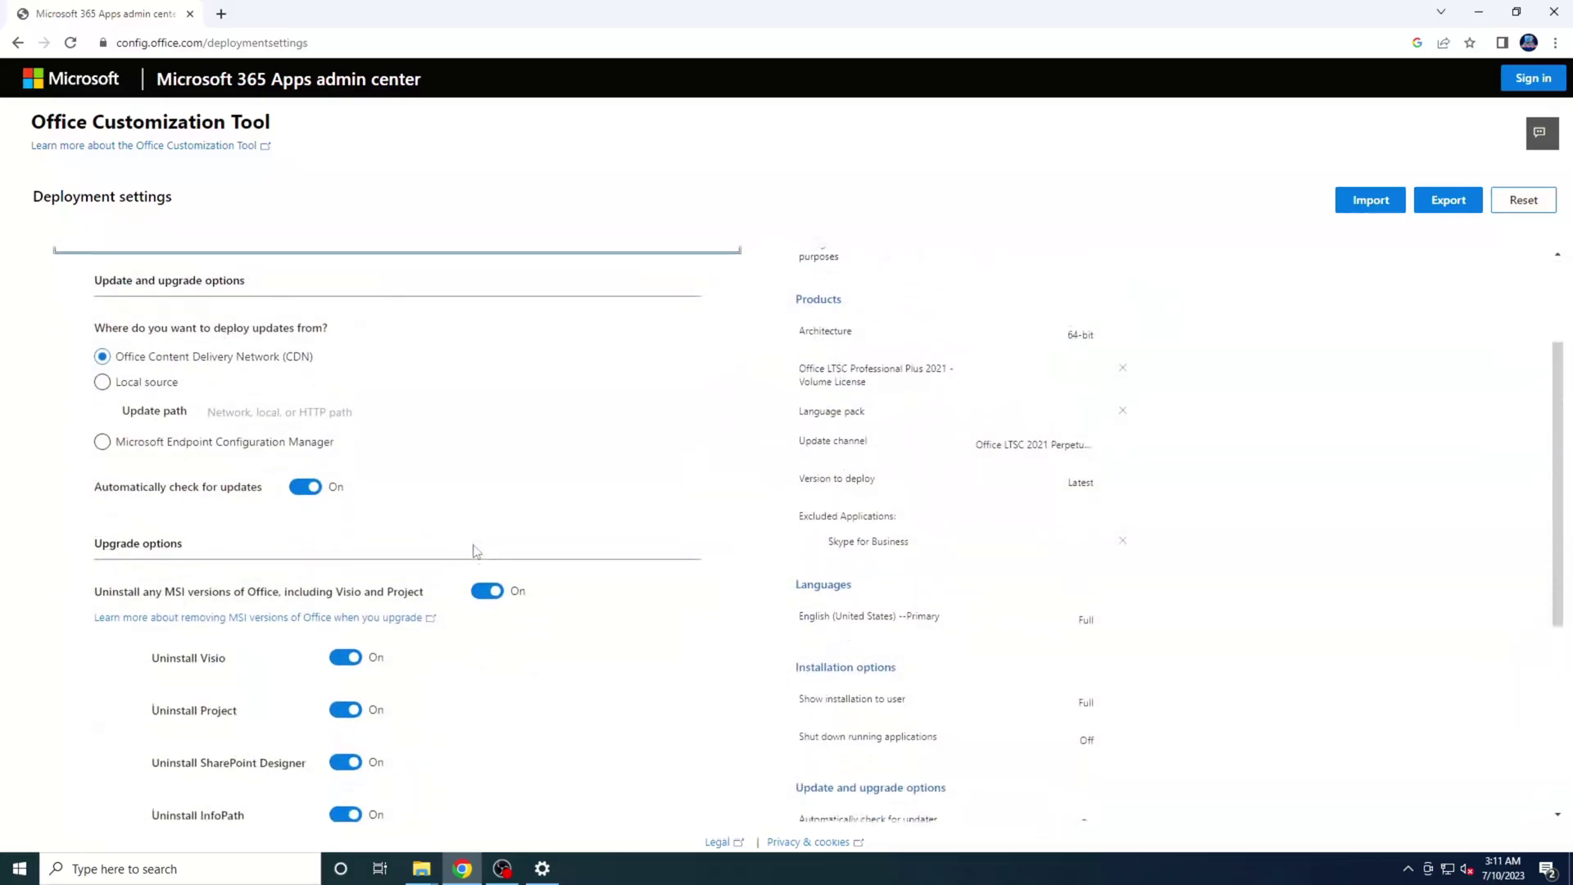
scroll(474, 549, down, 2)
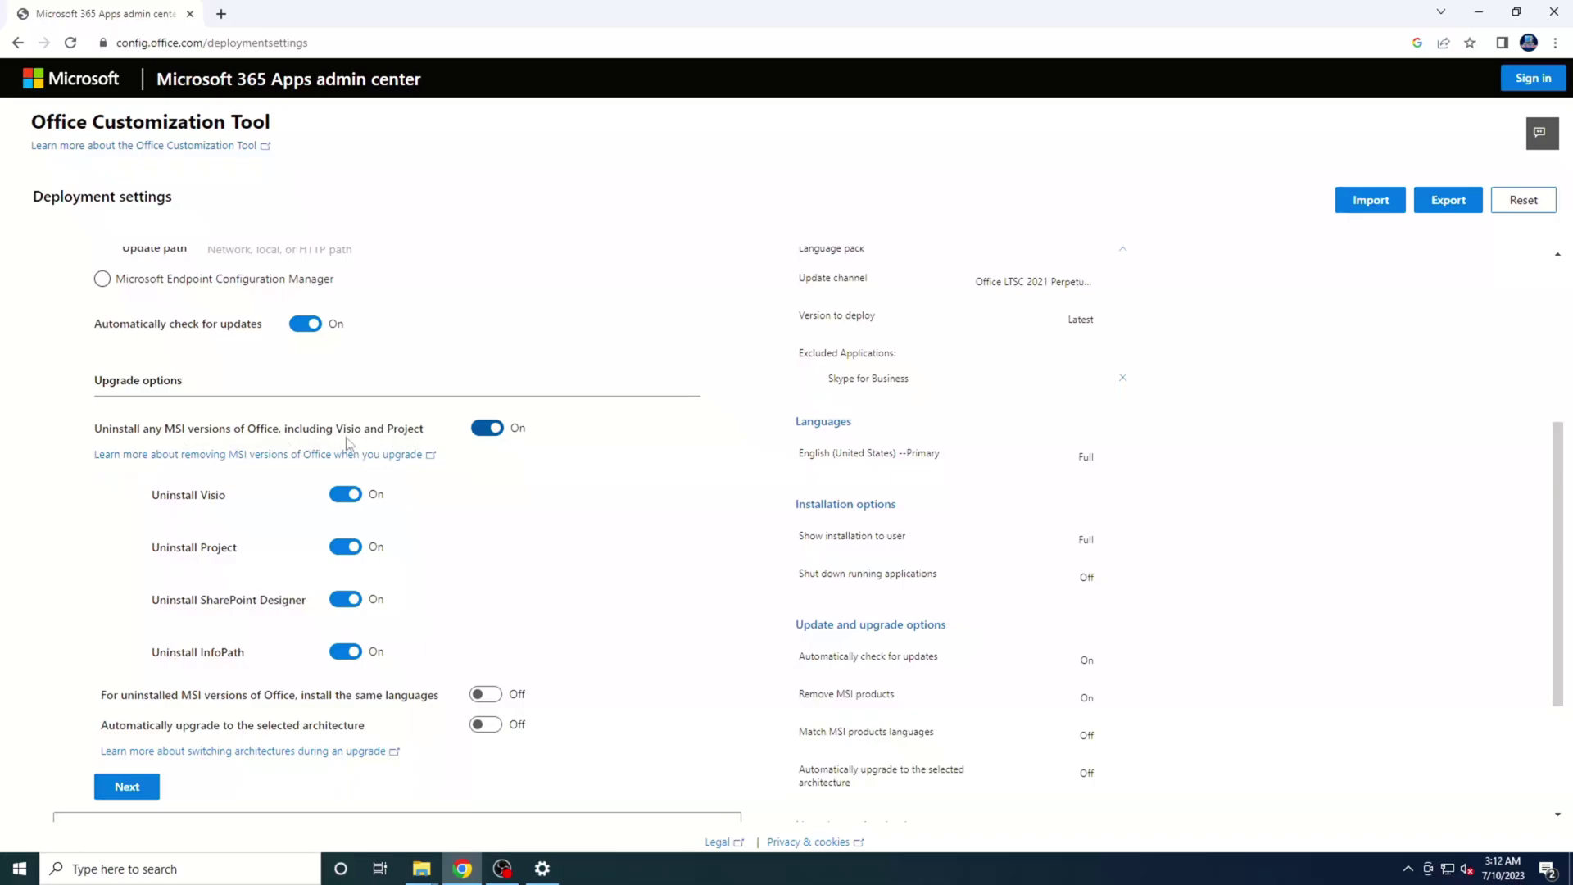
Step: Switch off 'Uninstall any MSI versions of Office' in the update and upgrade options
click(488, 432)
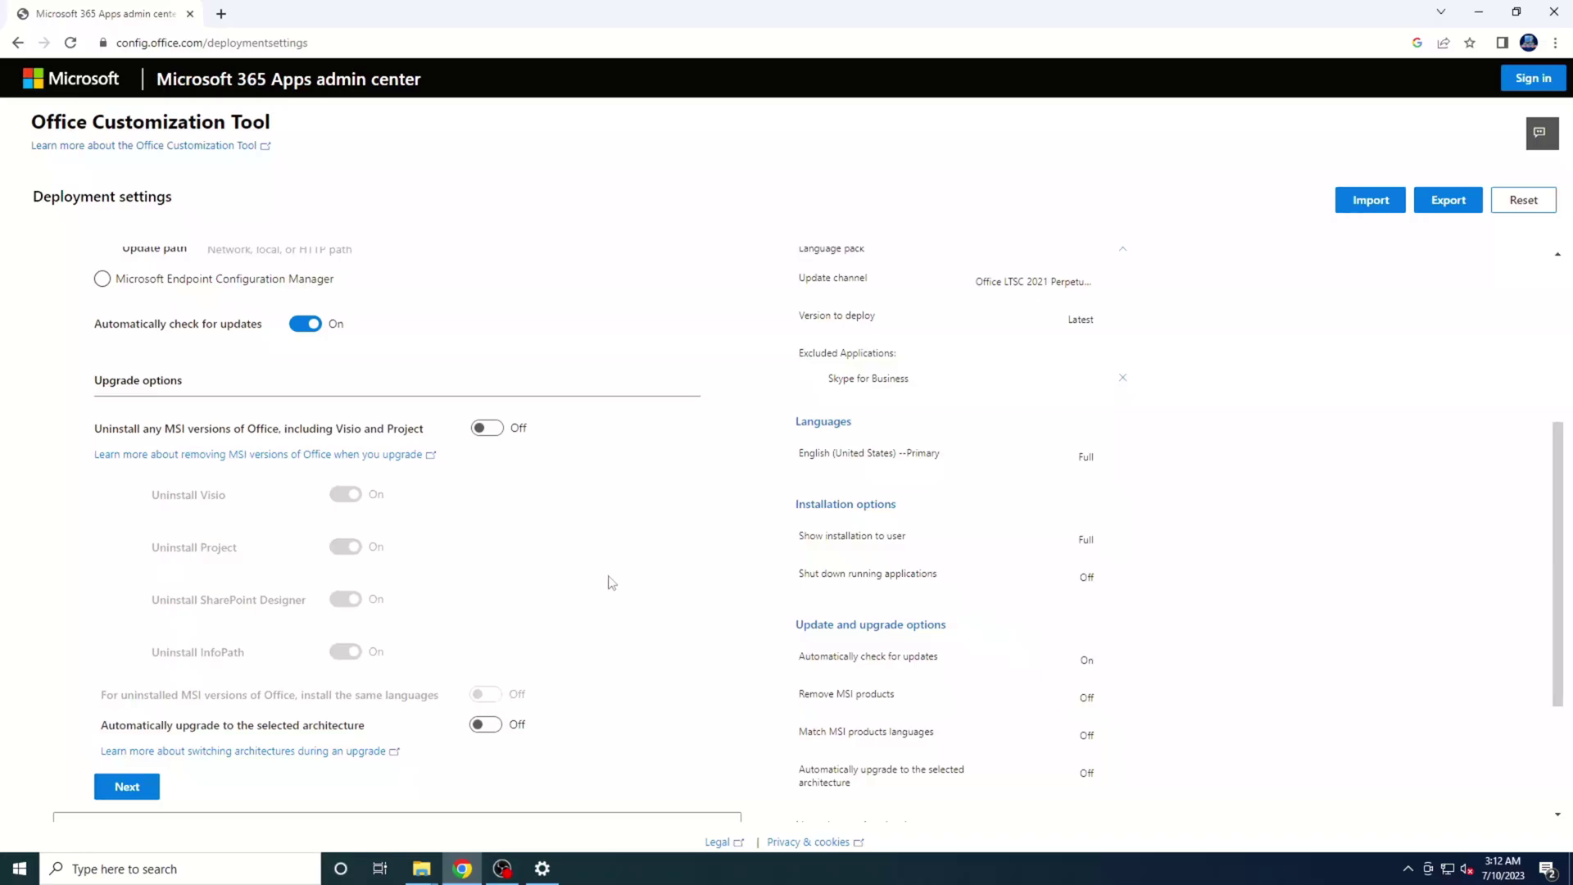
scroll(608, 583, down, 2)
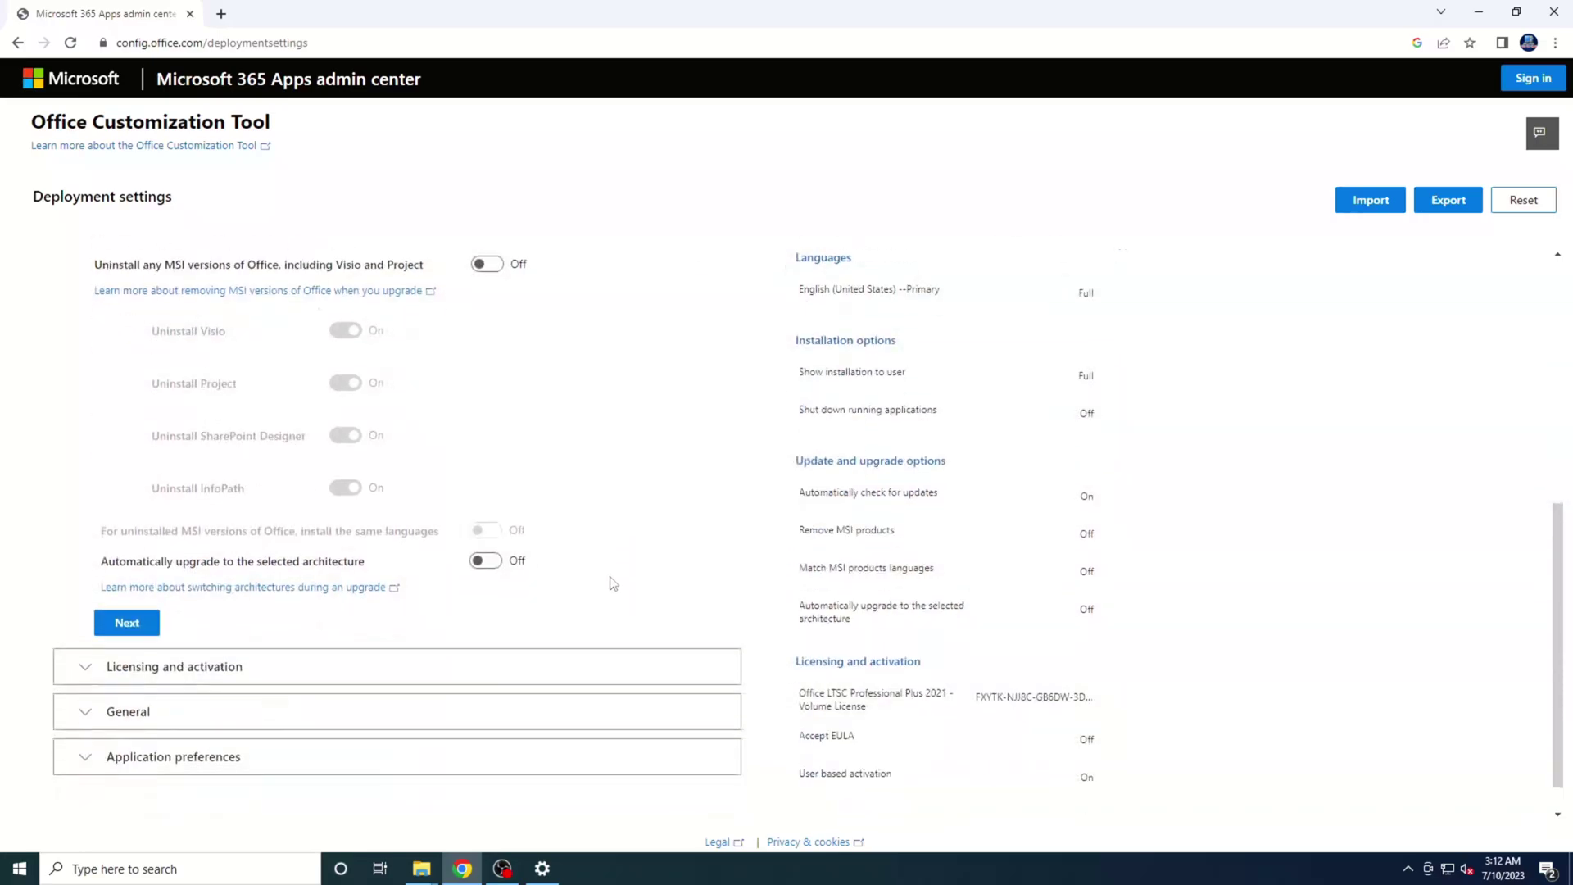
click(135, 635)
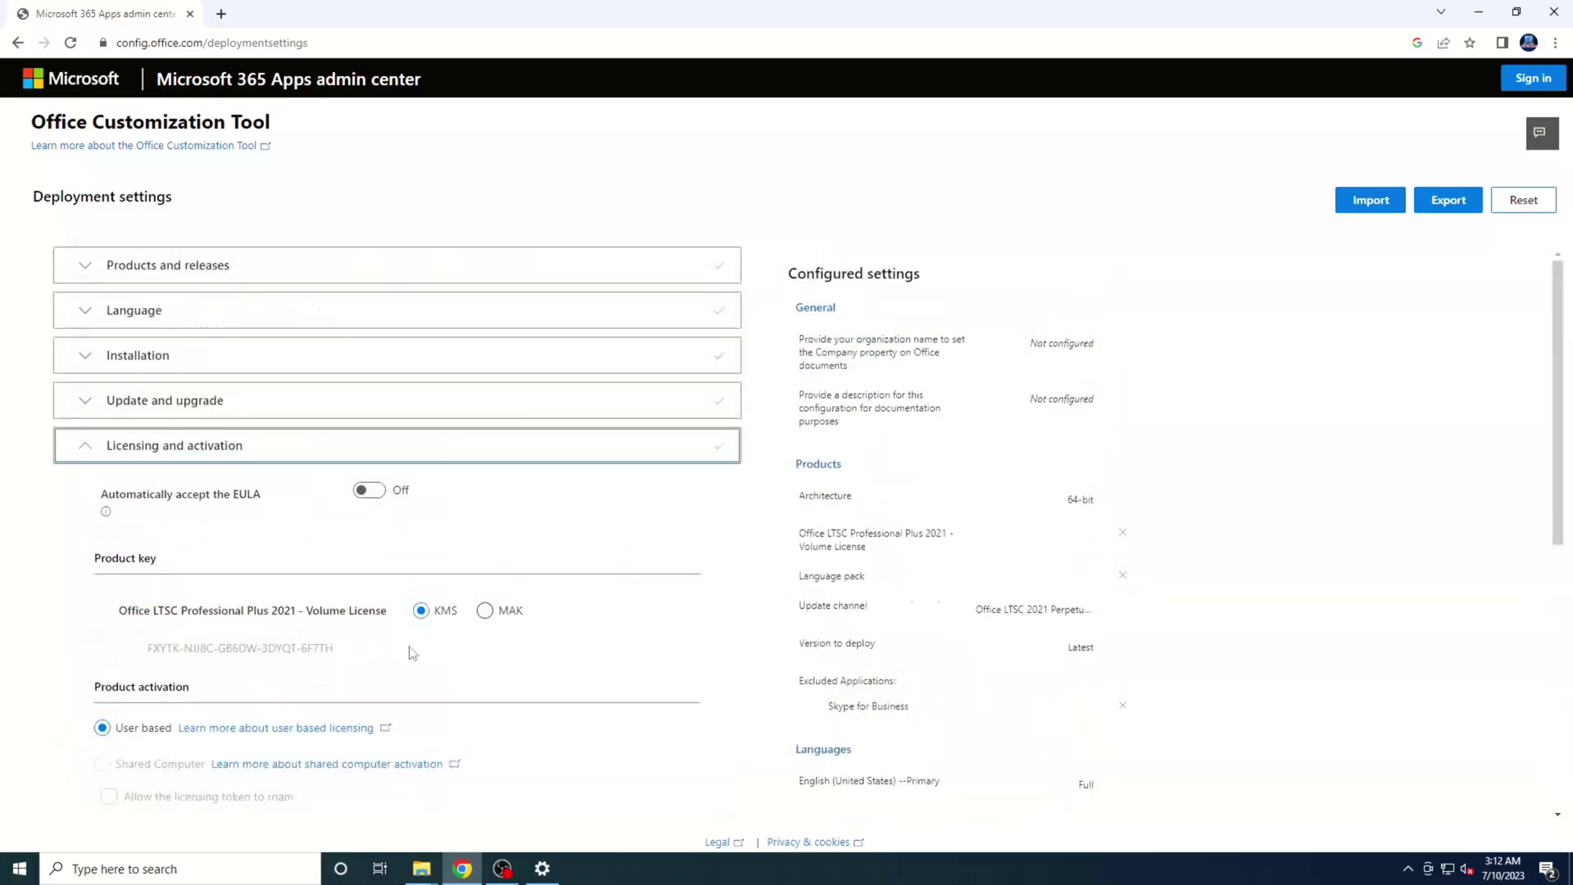
Step: Keep the KMS product key with user-based activation in Licensing and activation
scroll(408, 651, down, 2)
click(487, 448)
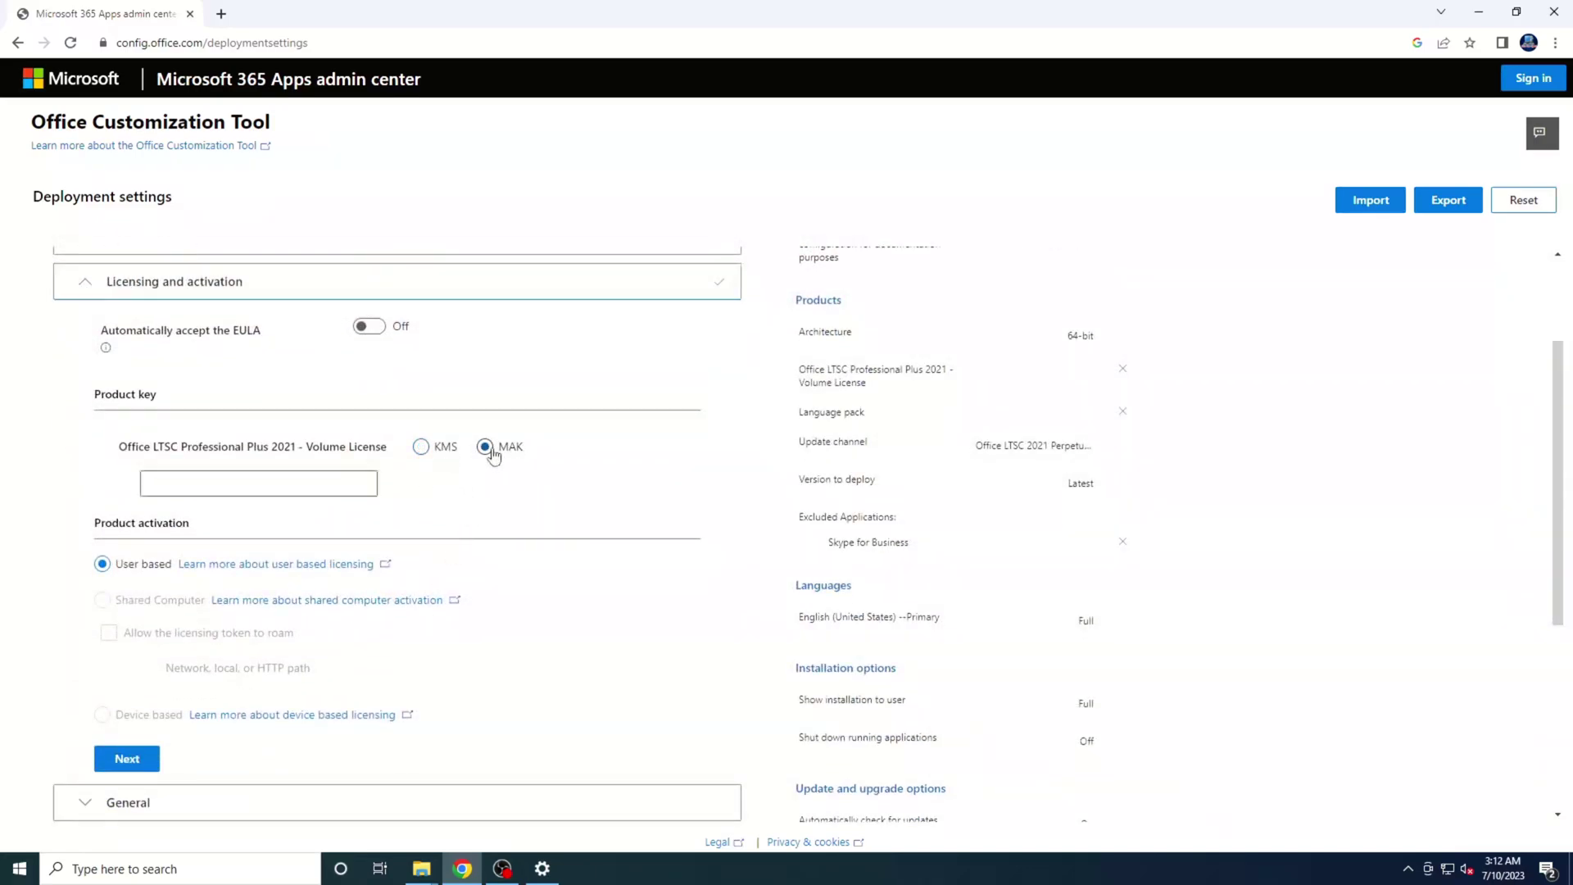
click(445, 451)
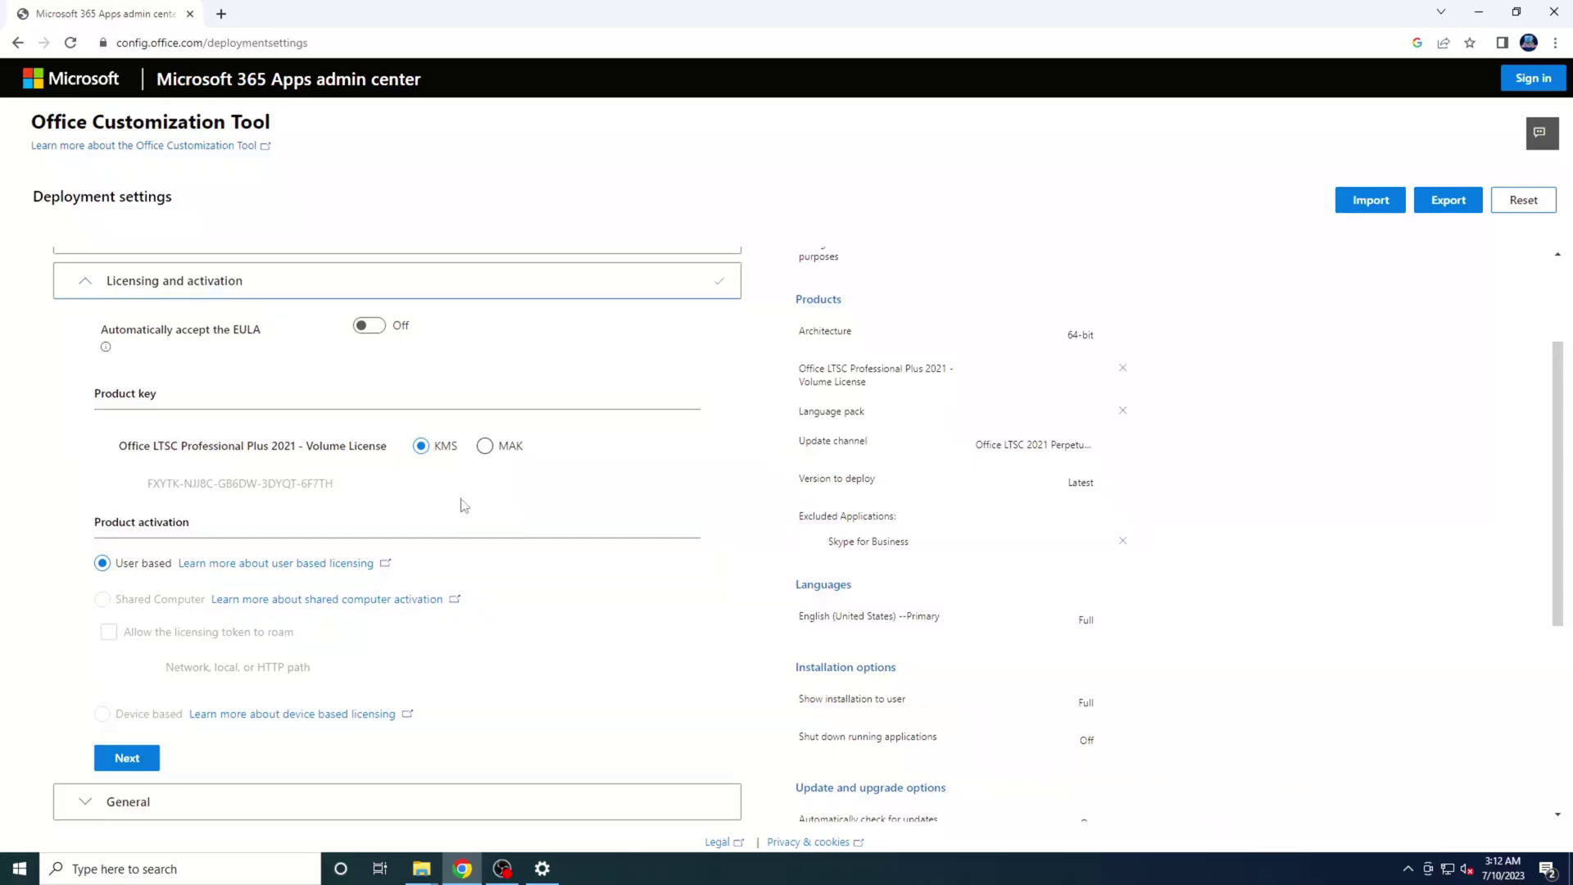
scroll(459, 504, down, 2)
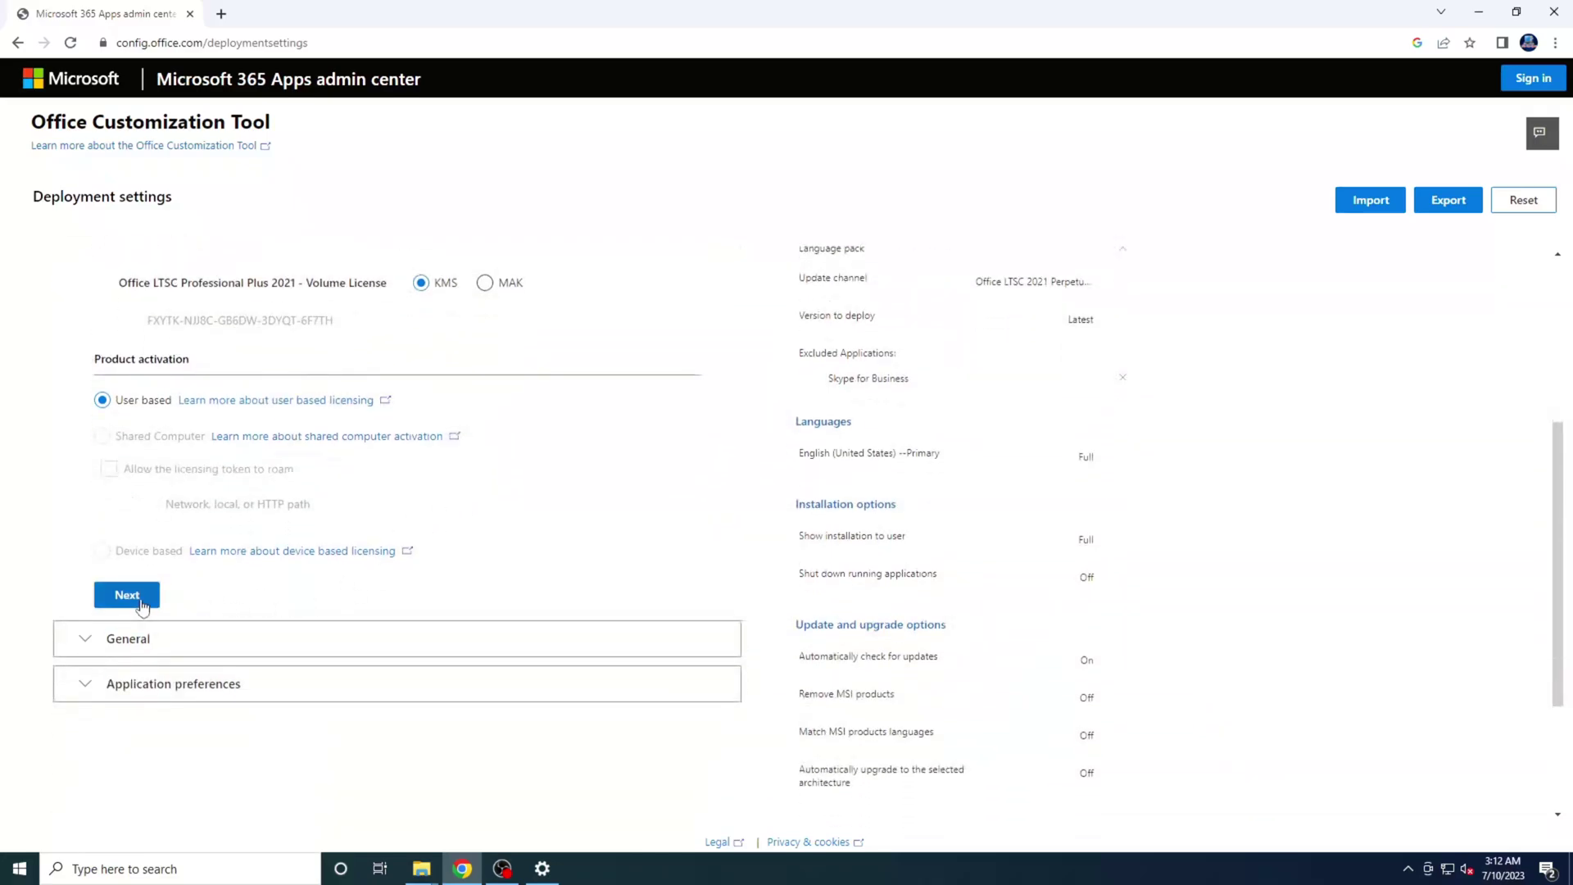
Step: Pass through General and Application preferences and finish the deployment configuration
click(137, 597)
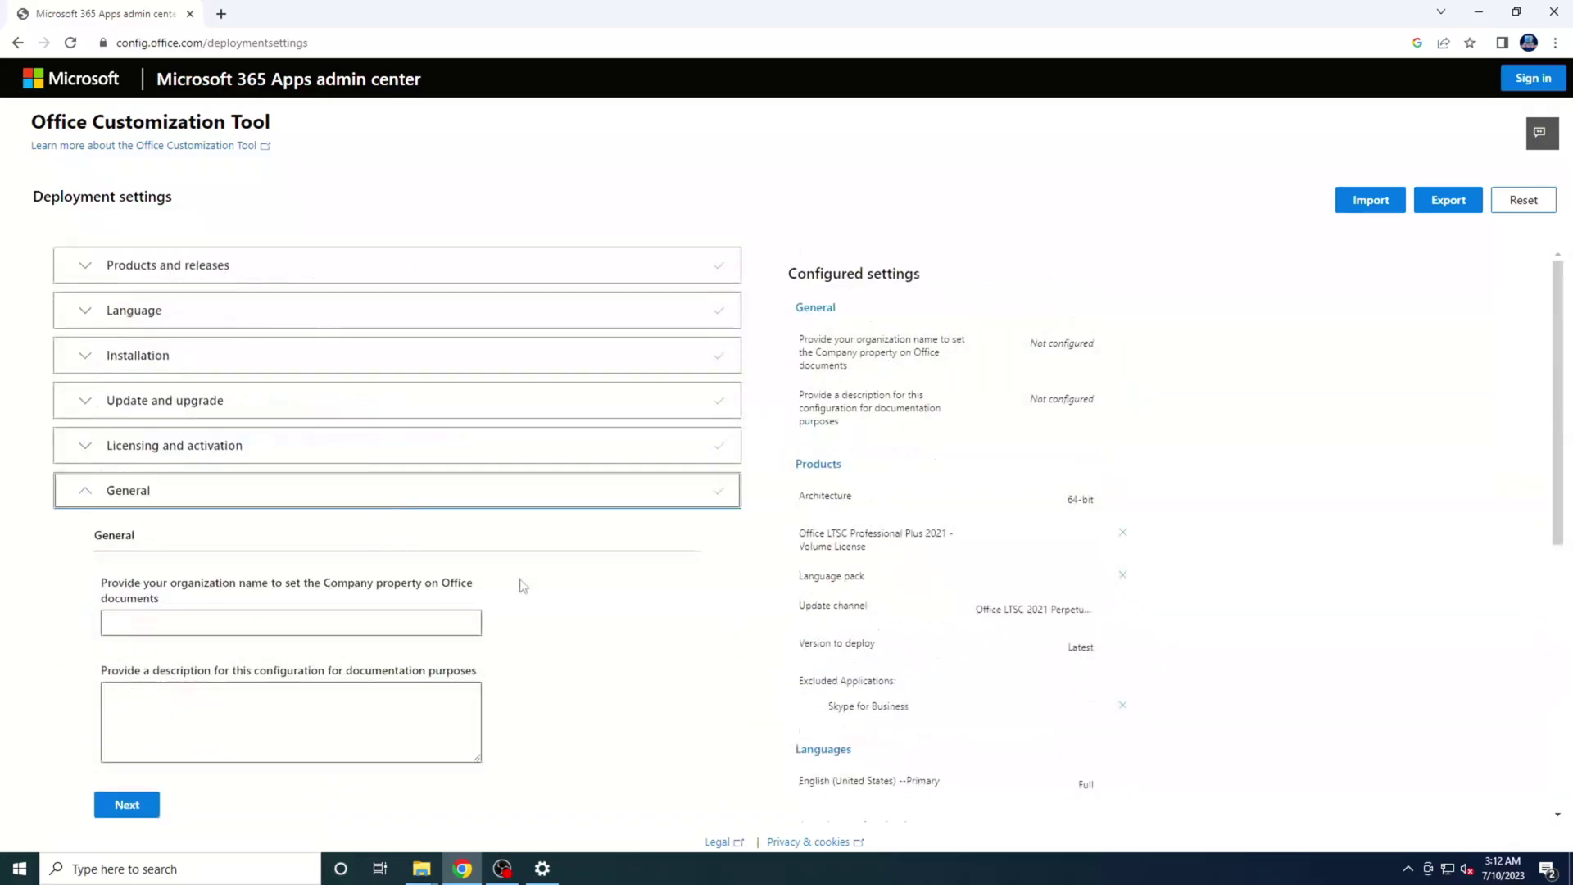
scroll(520, 585, down, 2)
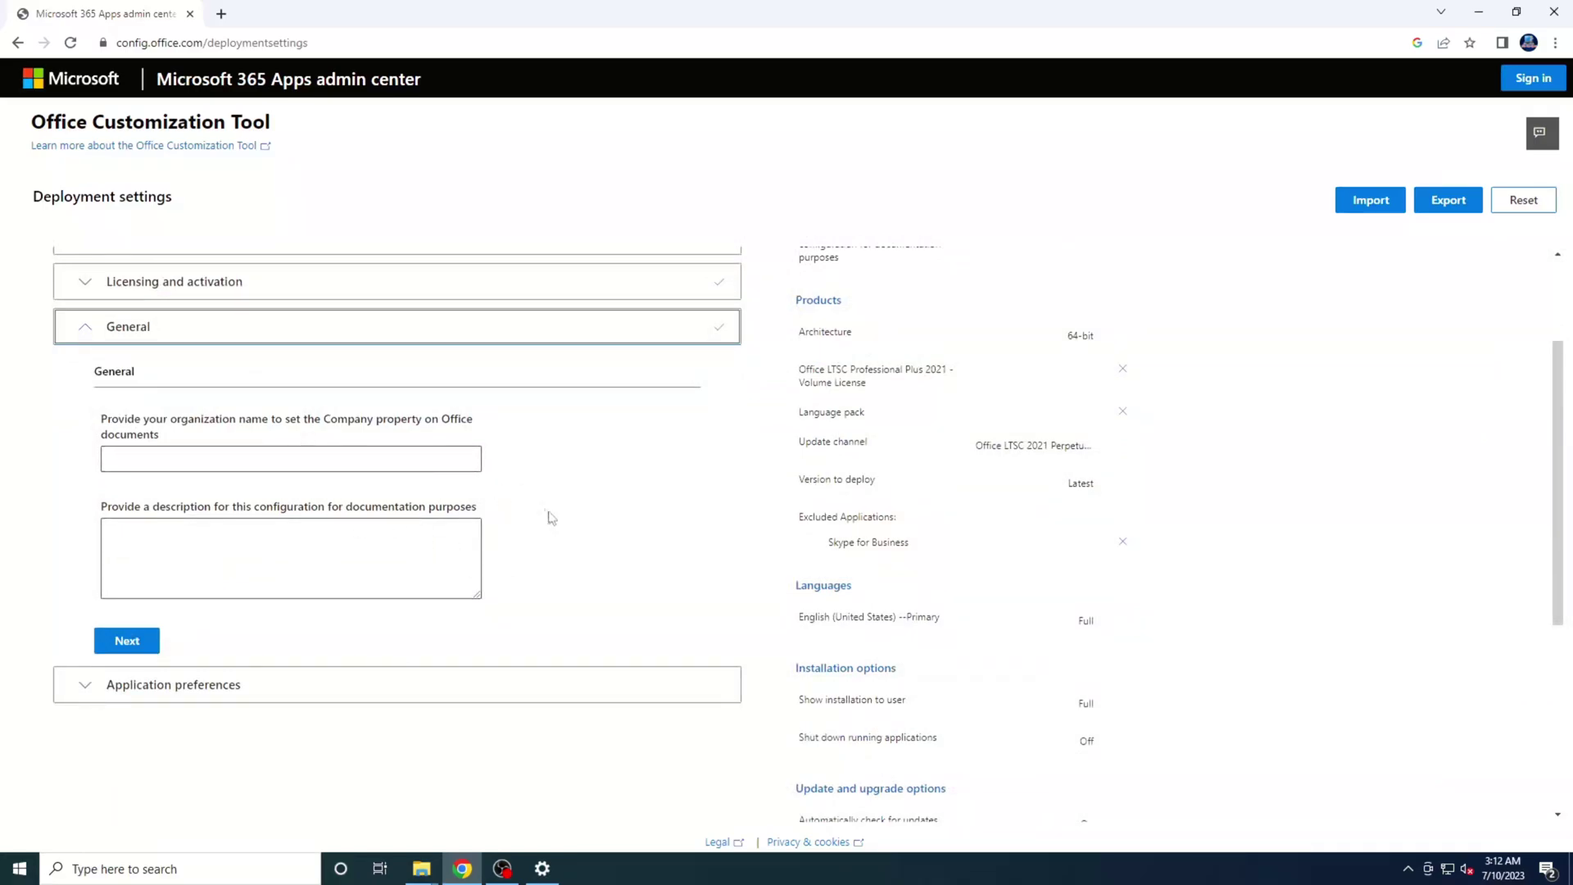
scroll(555, 520, down, 1)
scroll(557, 521, up, 1)
click(159, 647)
scroll(741, 583, down, 5)
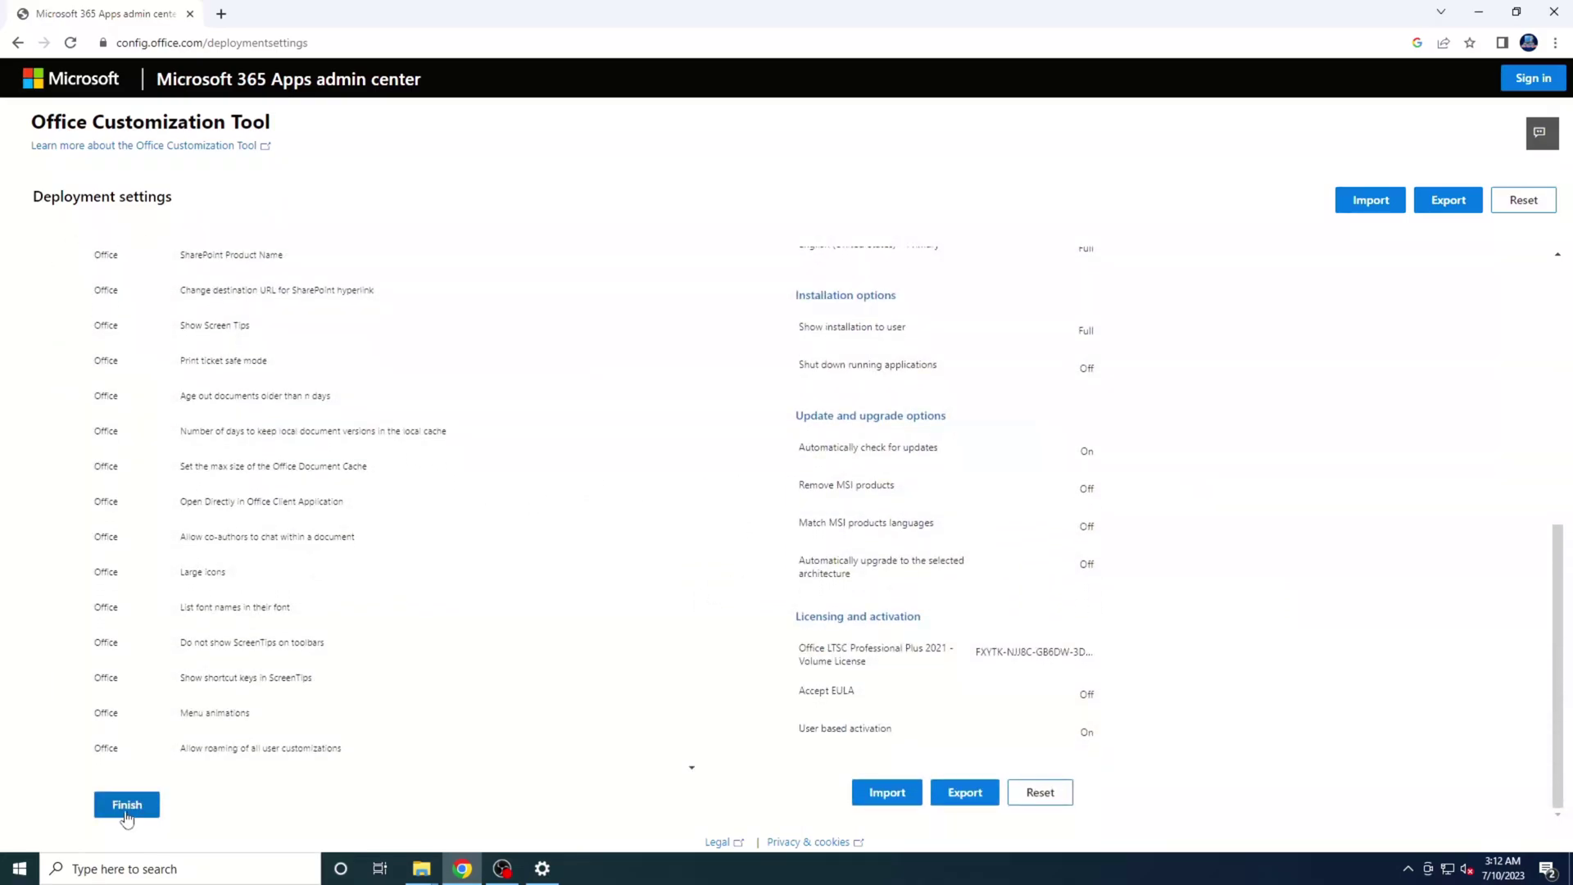
click(139, 807)
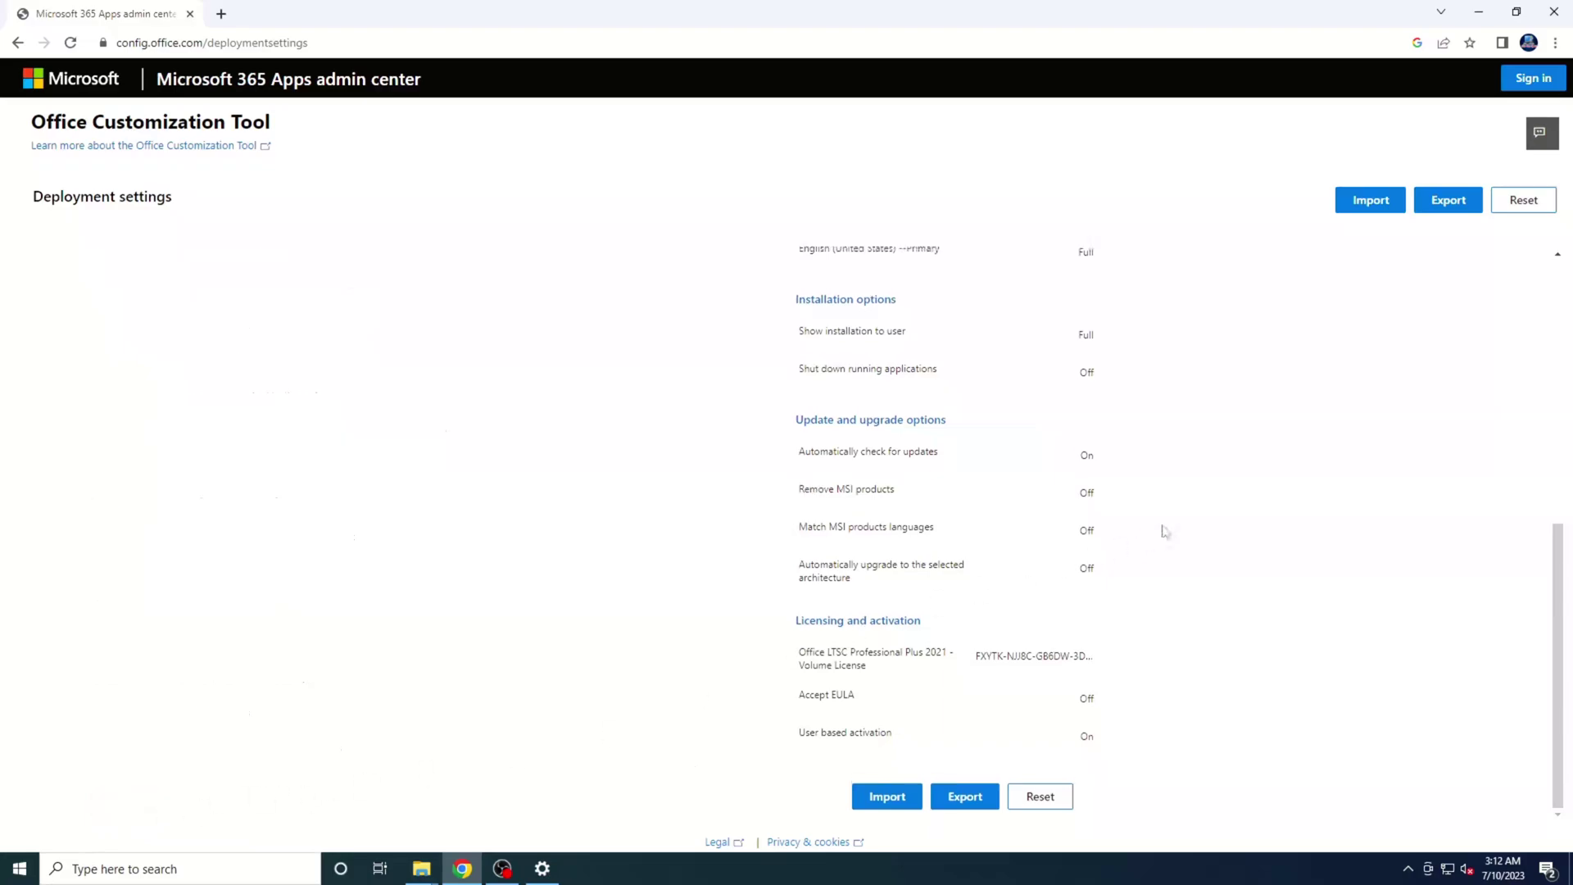
scroll(1415, 336, up, 3)
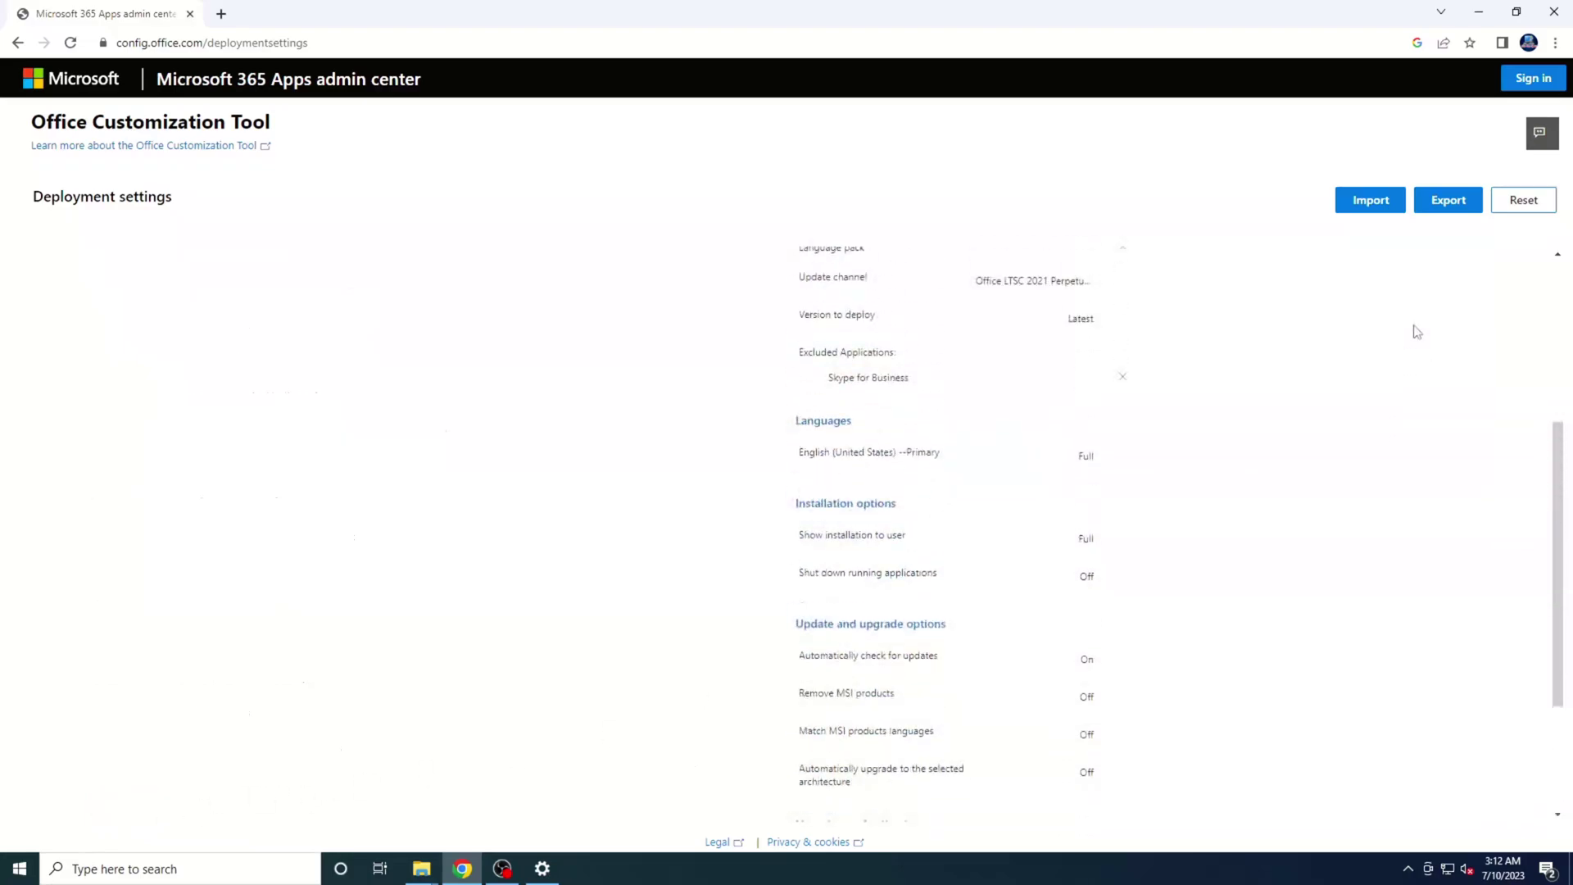
Step: Export Configuration.xml with Office Open XML as default format, accepting the license terms
click(1446, 208)
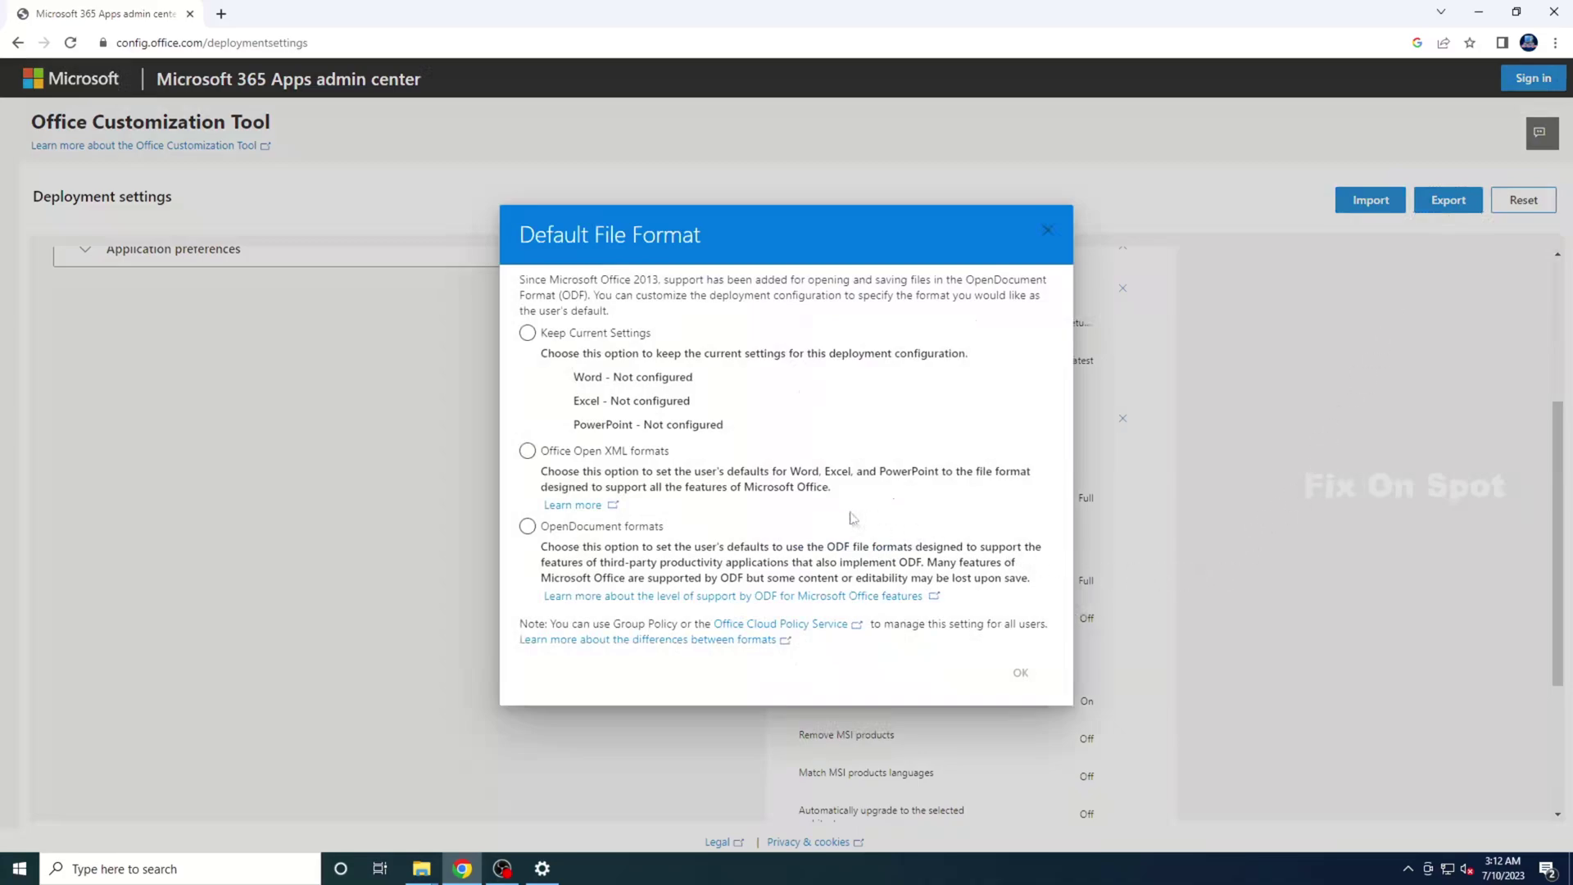
click(563, 456)
click(1020, 673)
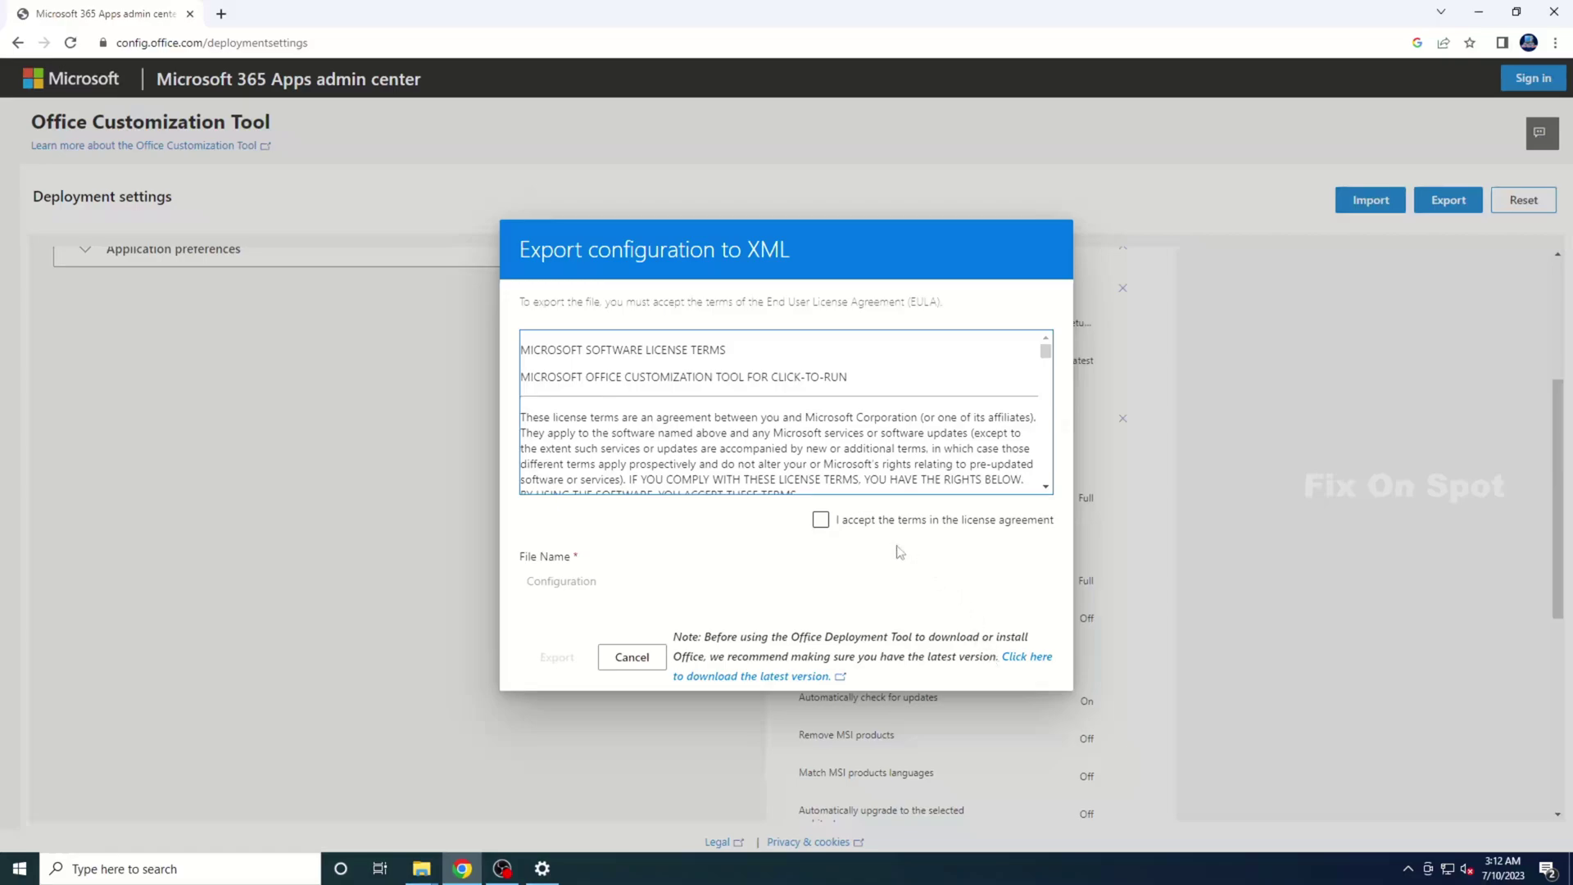
click(820, 521)
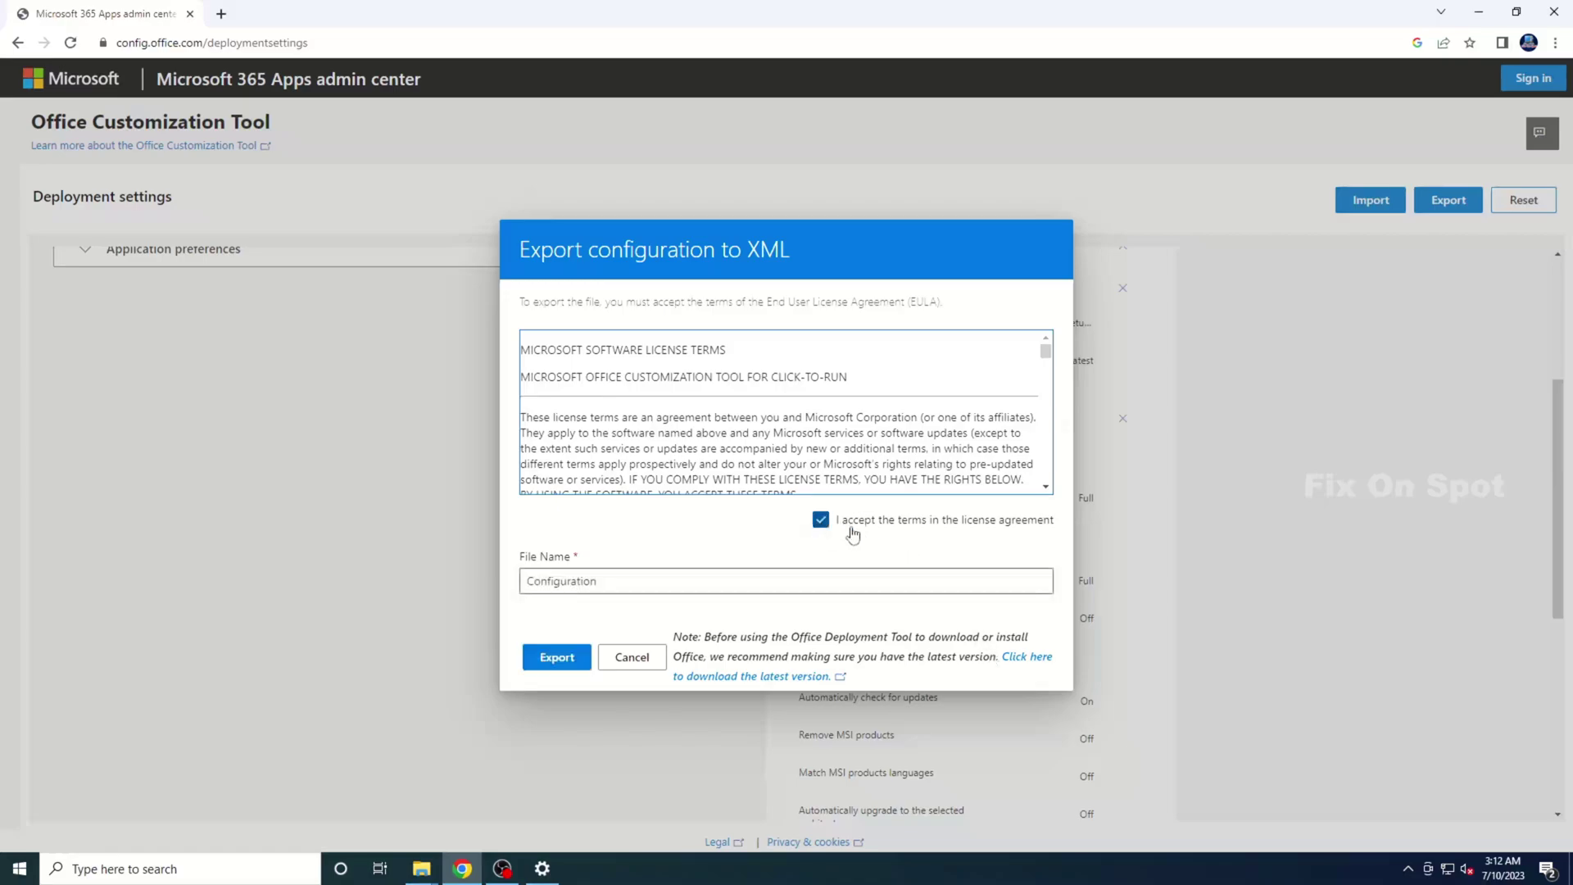
click(557, 658)
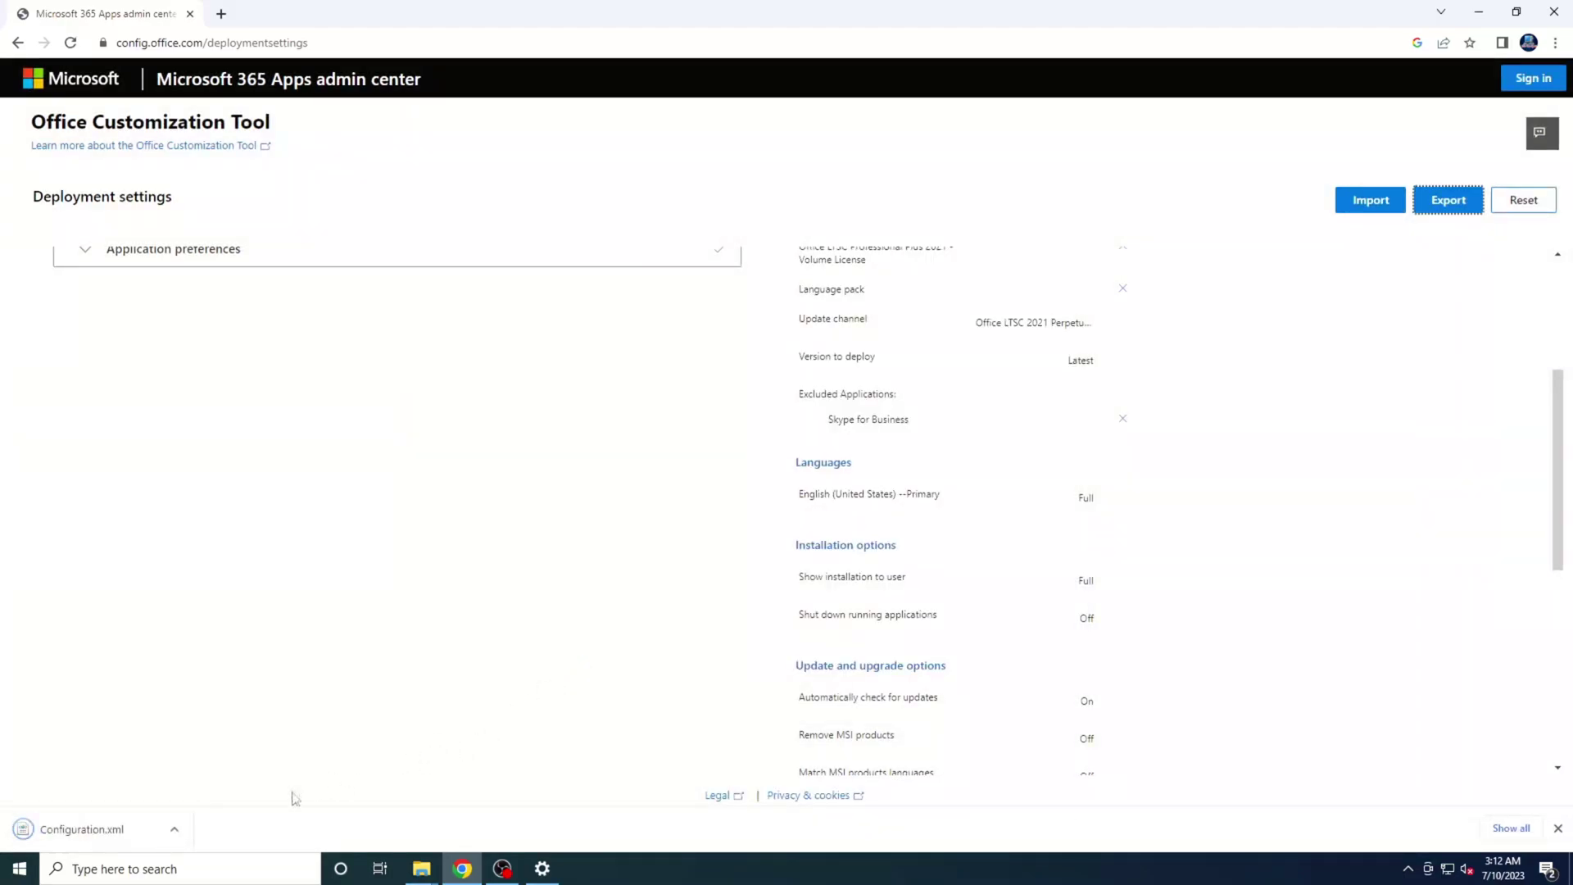
Step: Copy the downloaded Configuration file from its folder and close the open windows
click(176, 830)
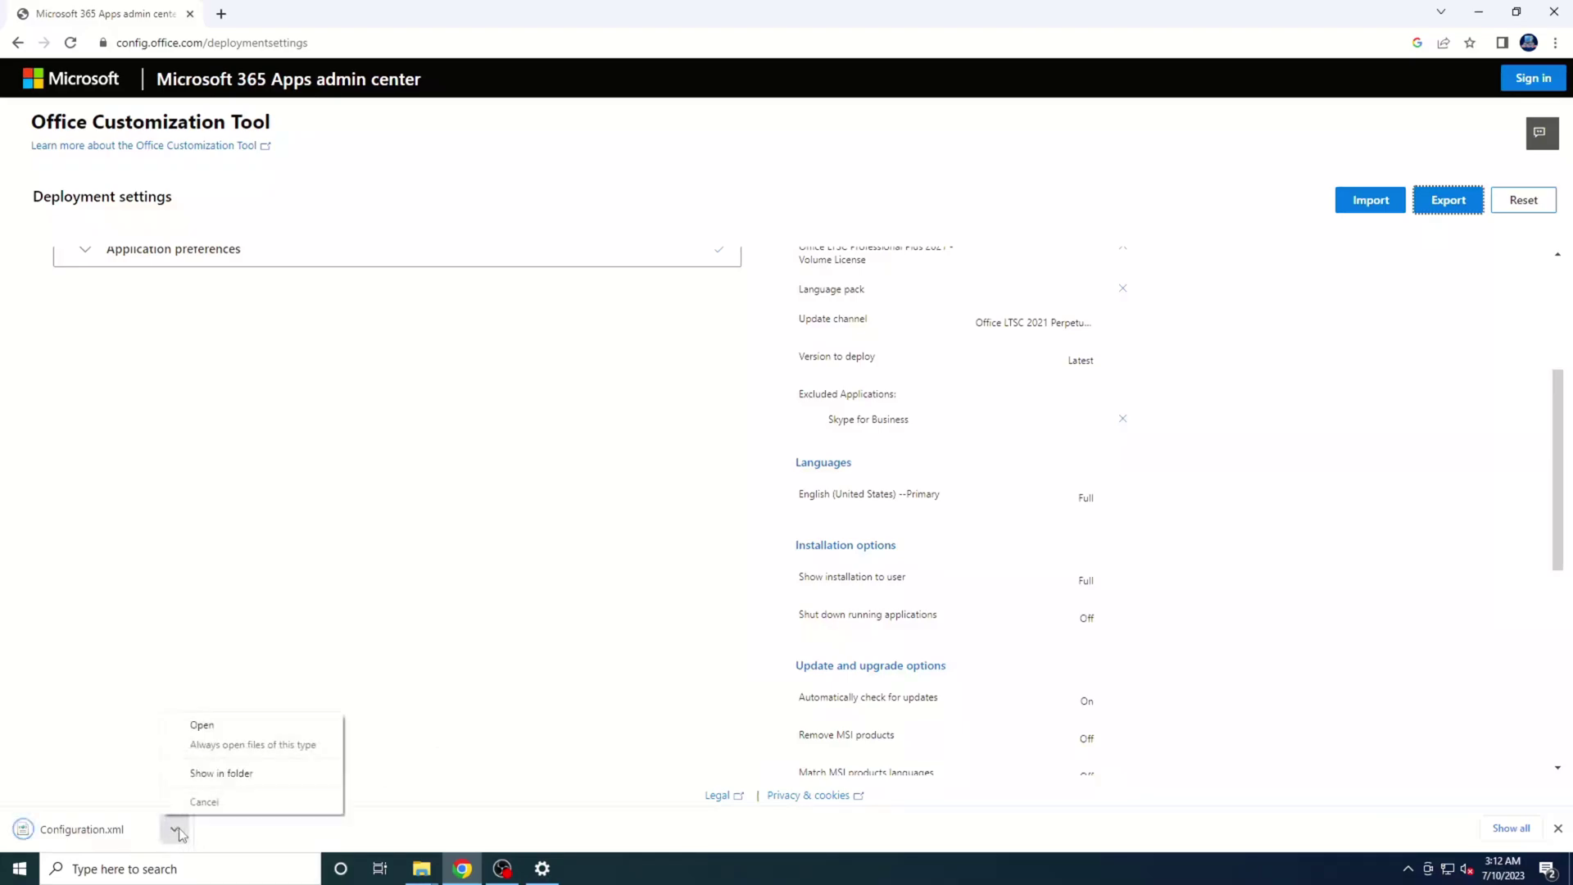
click(213, 774)
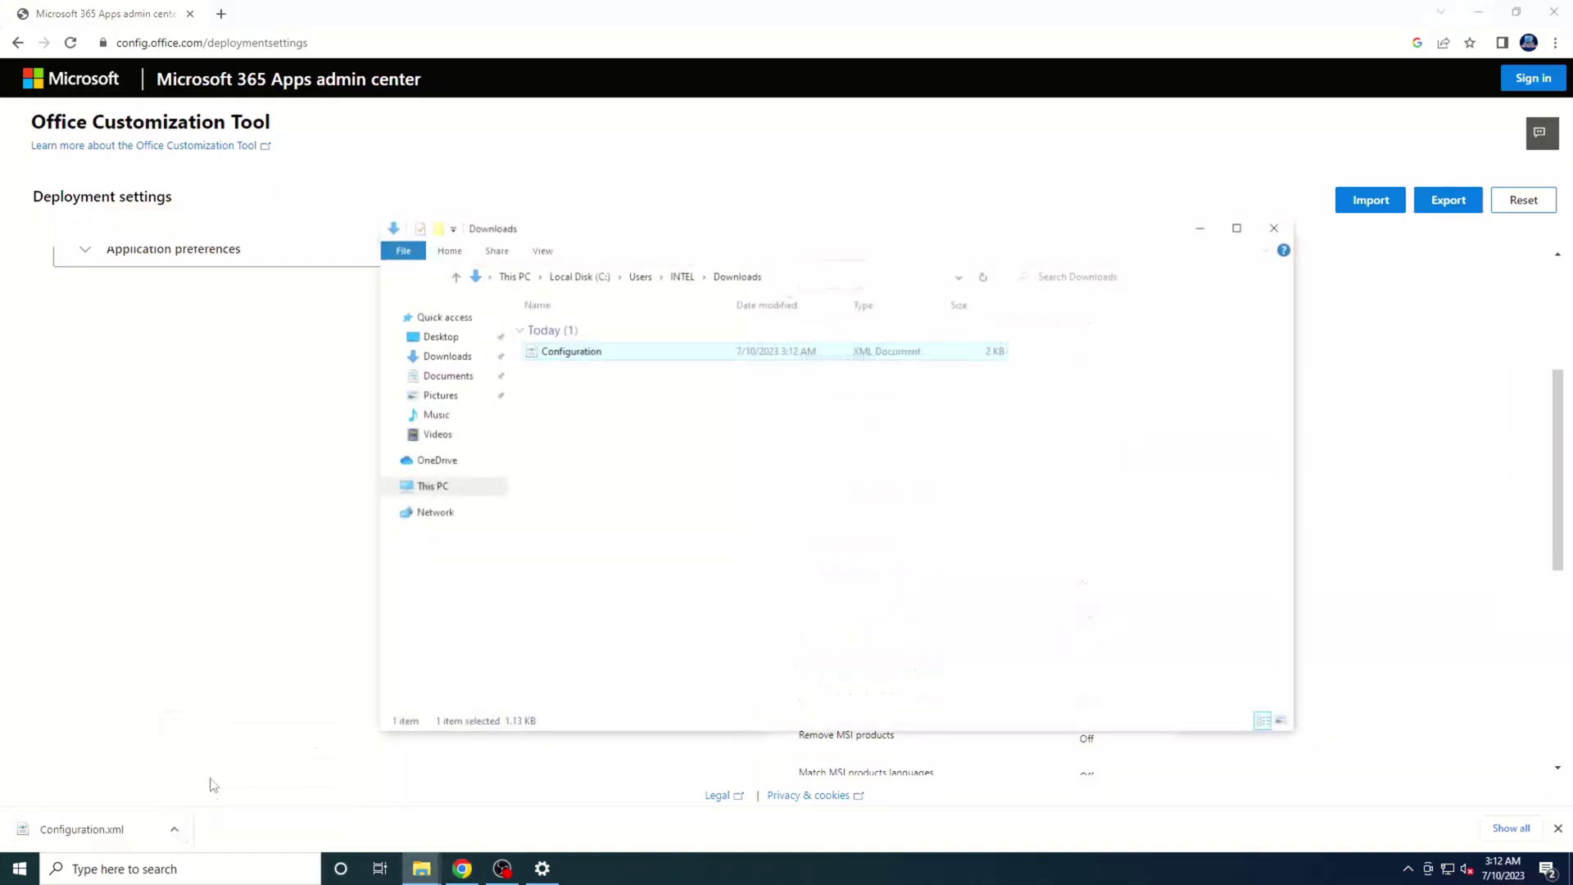
right_click(632, 361)
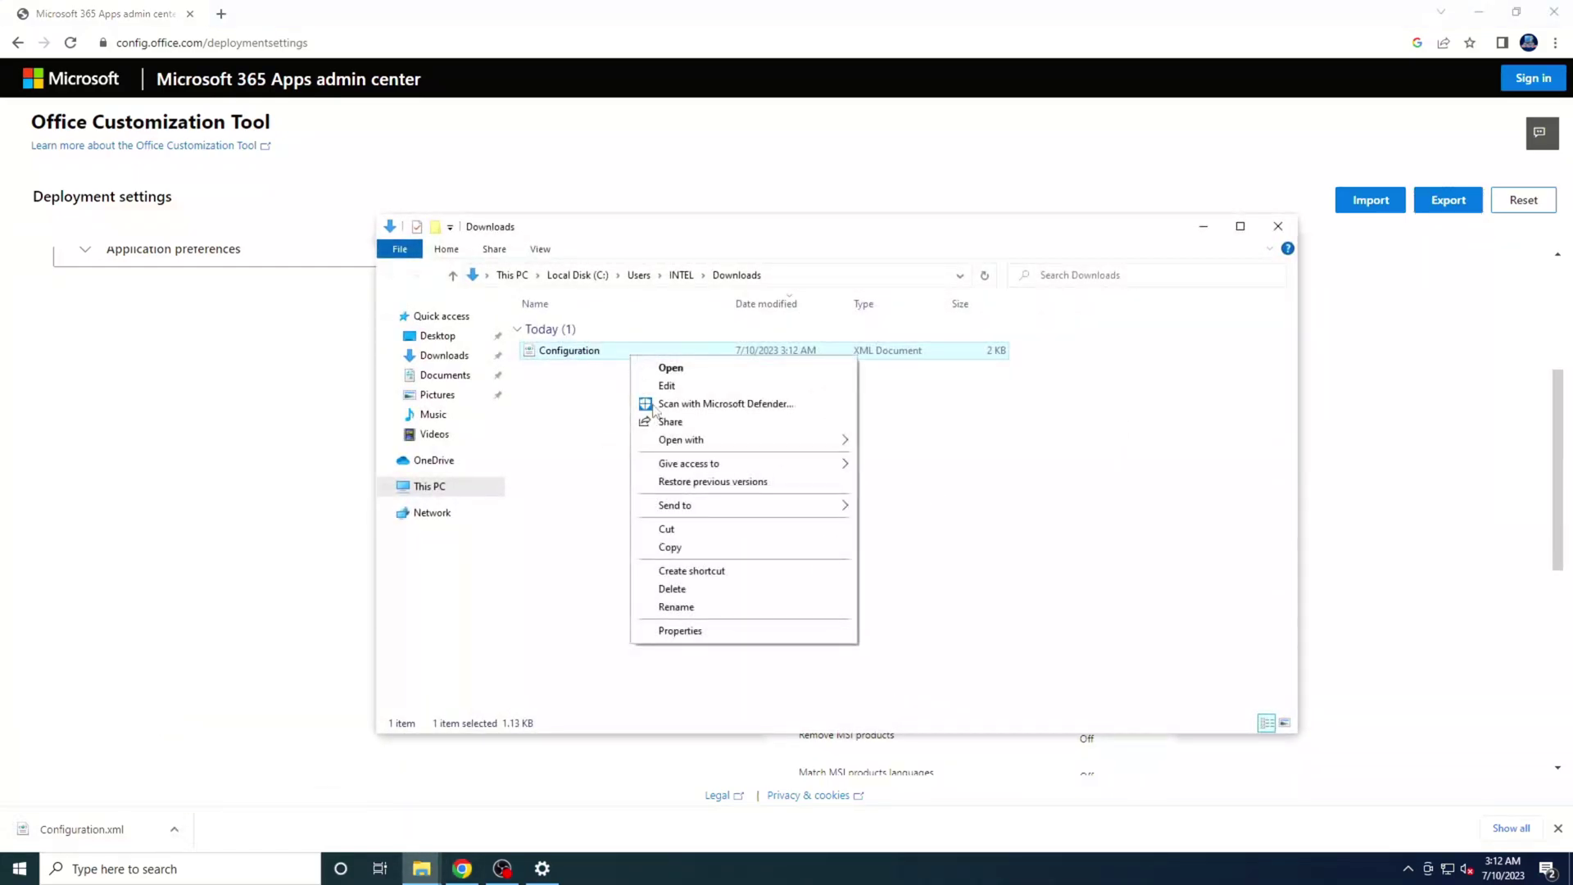
click(670, 547)
click(1553, 12)
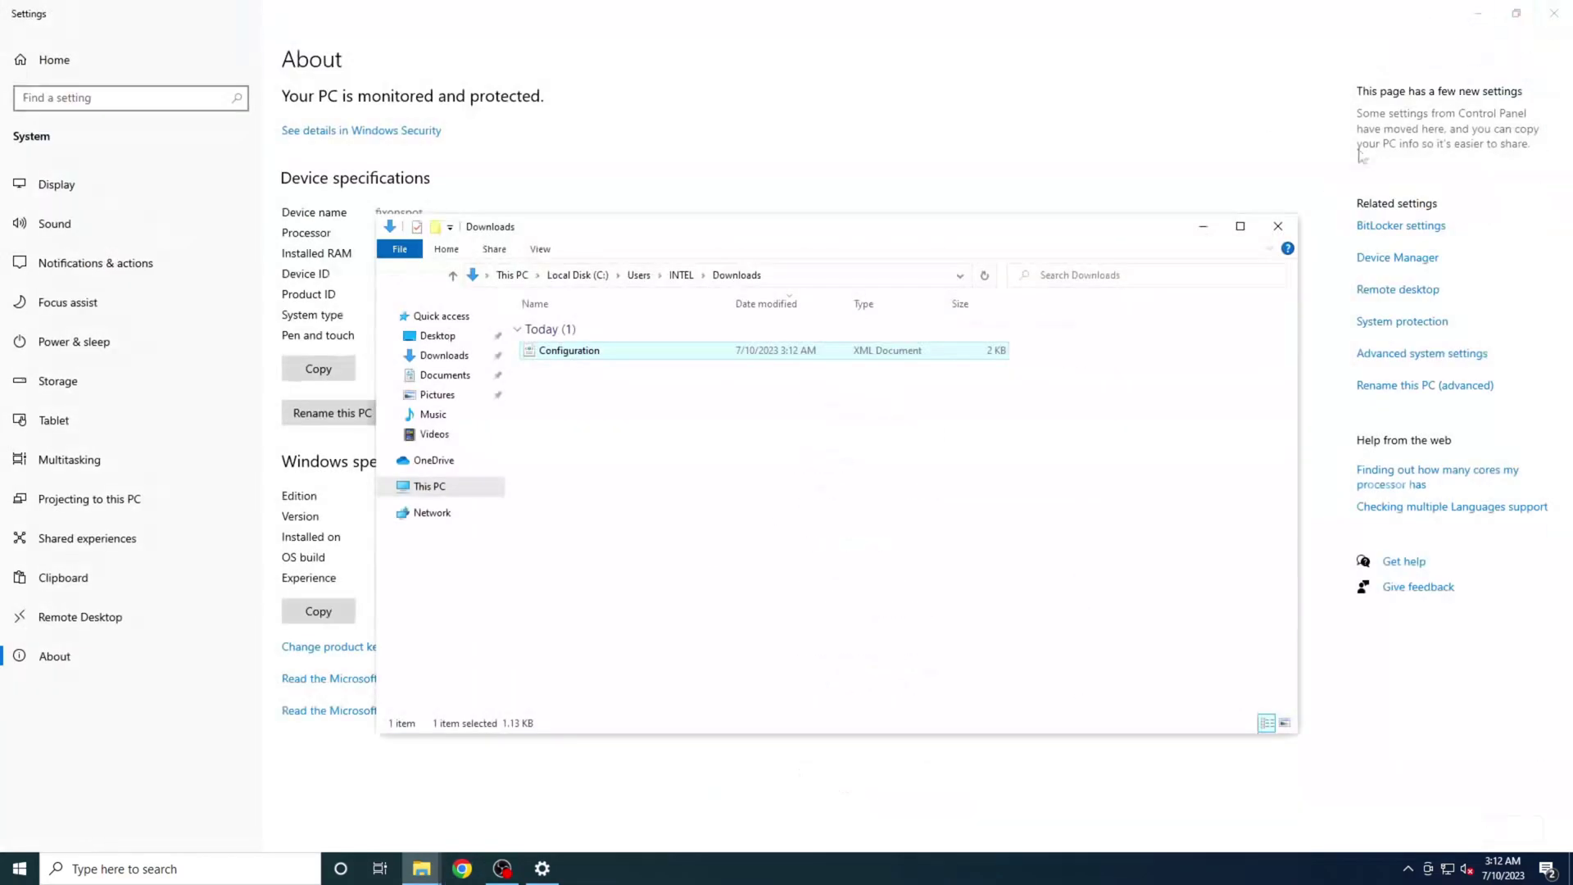
click(1541, 22)
click(1277, 227)
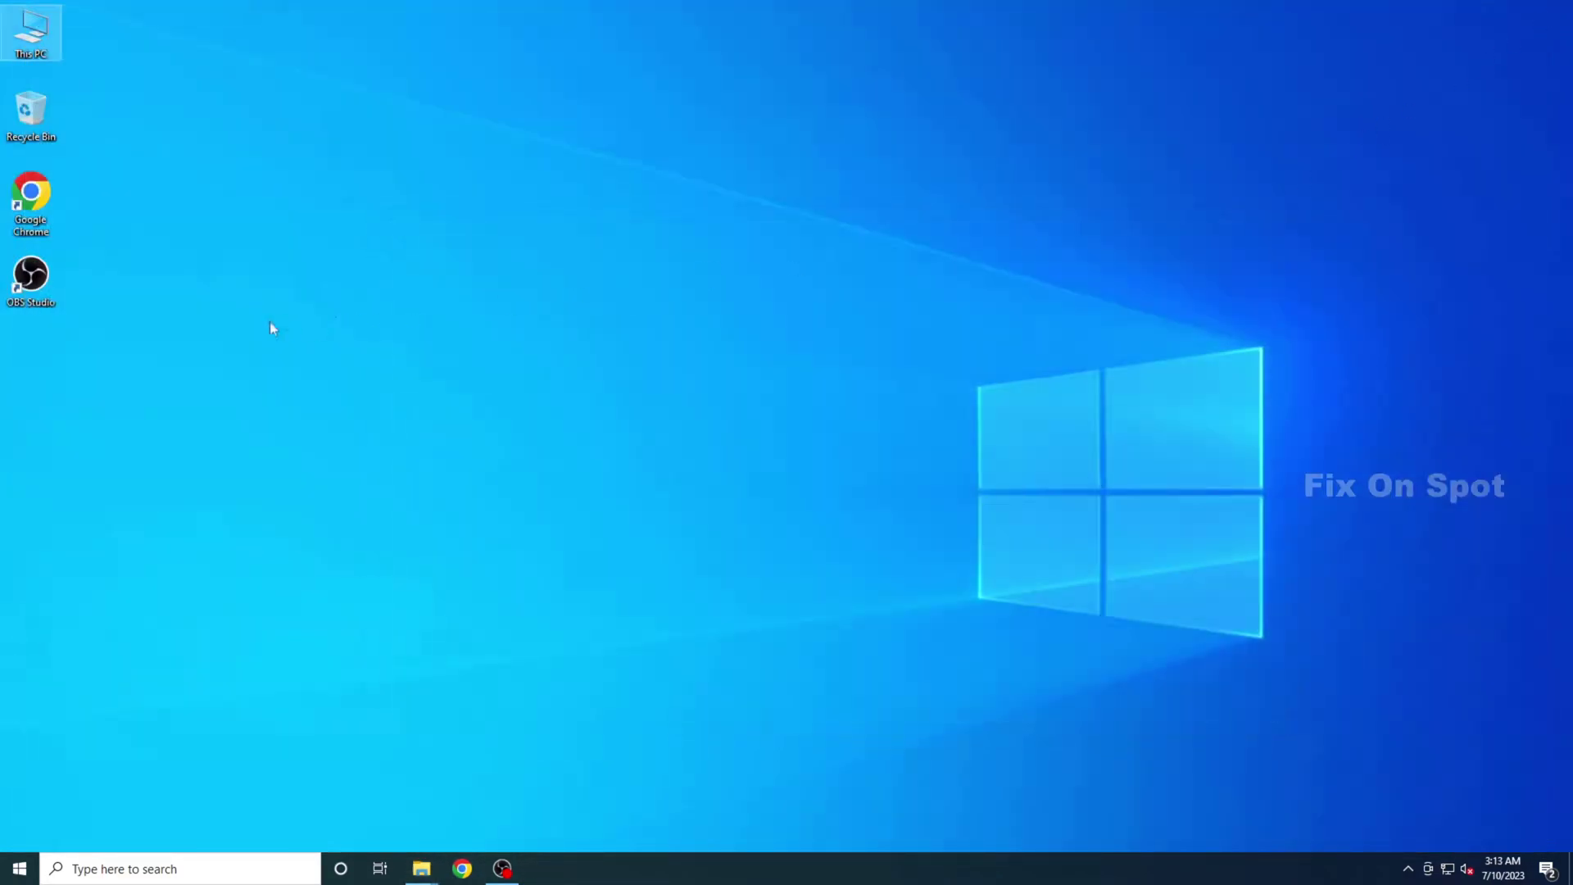
Step: Create a new desktop folder named 'office 2021'
right_click(269, 323)
mouse_move(361, 435)
click(469, 442)
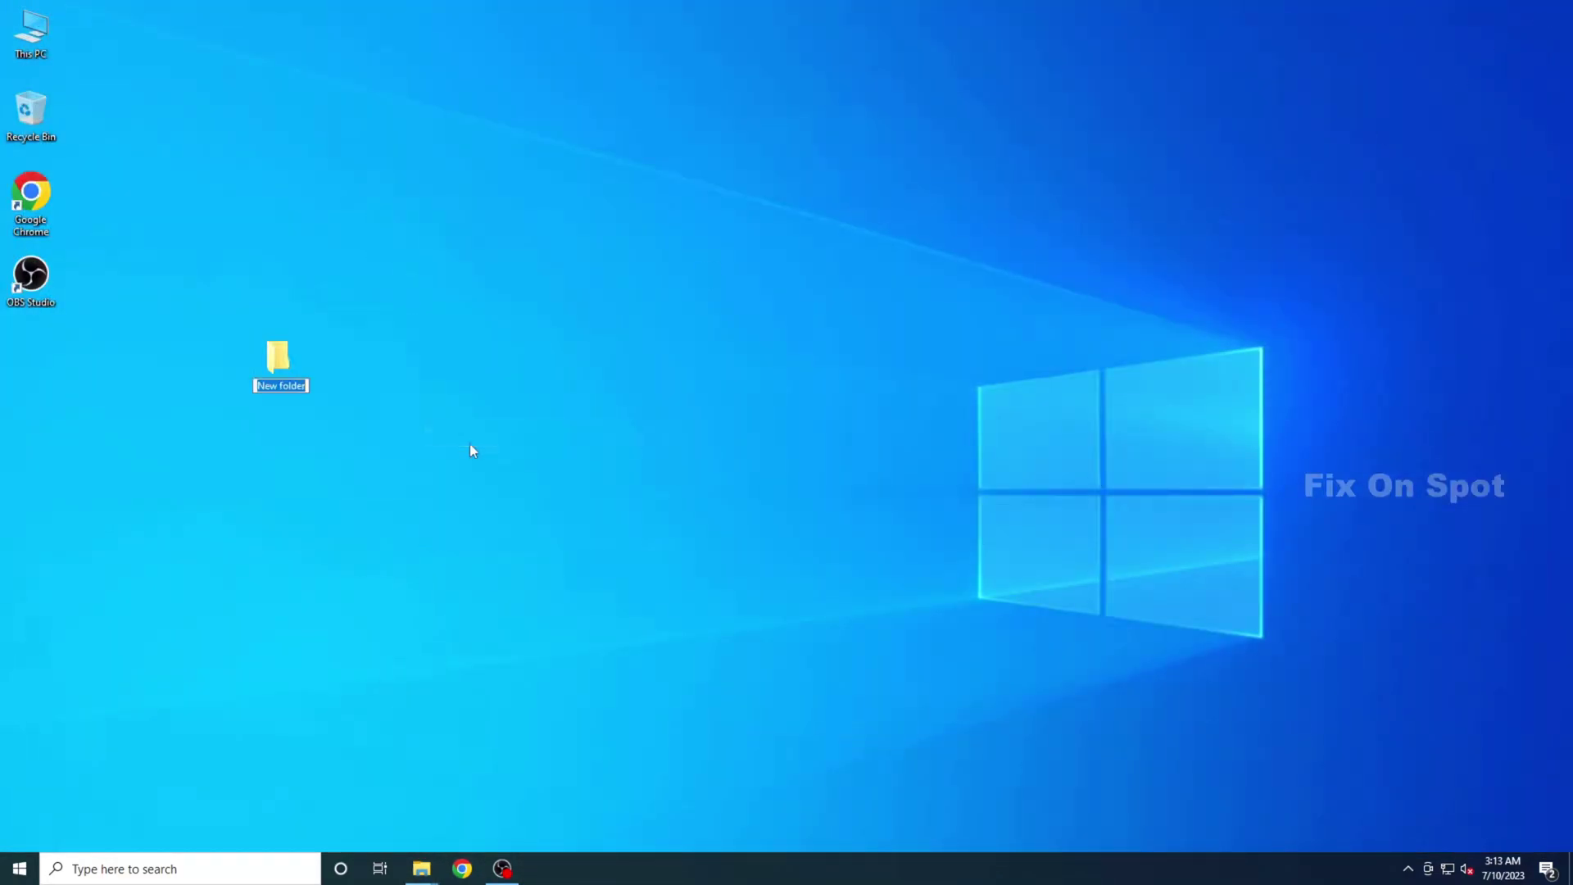
text(office 2021)
key(Return)
key(Return)
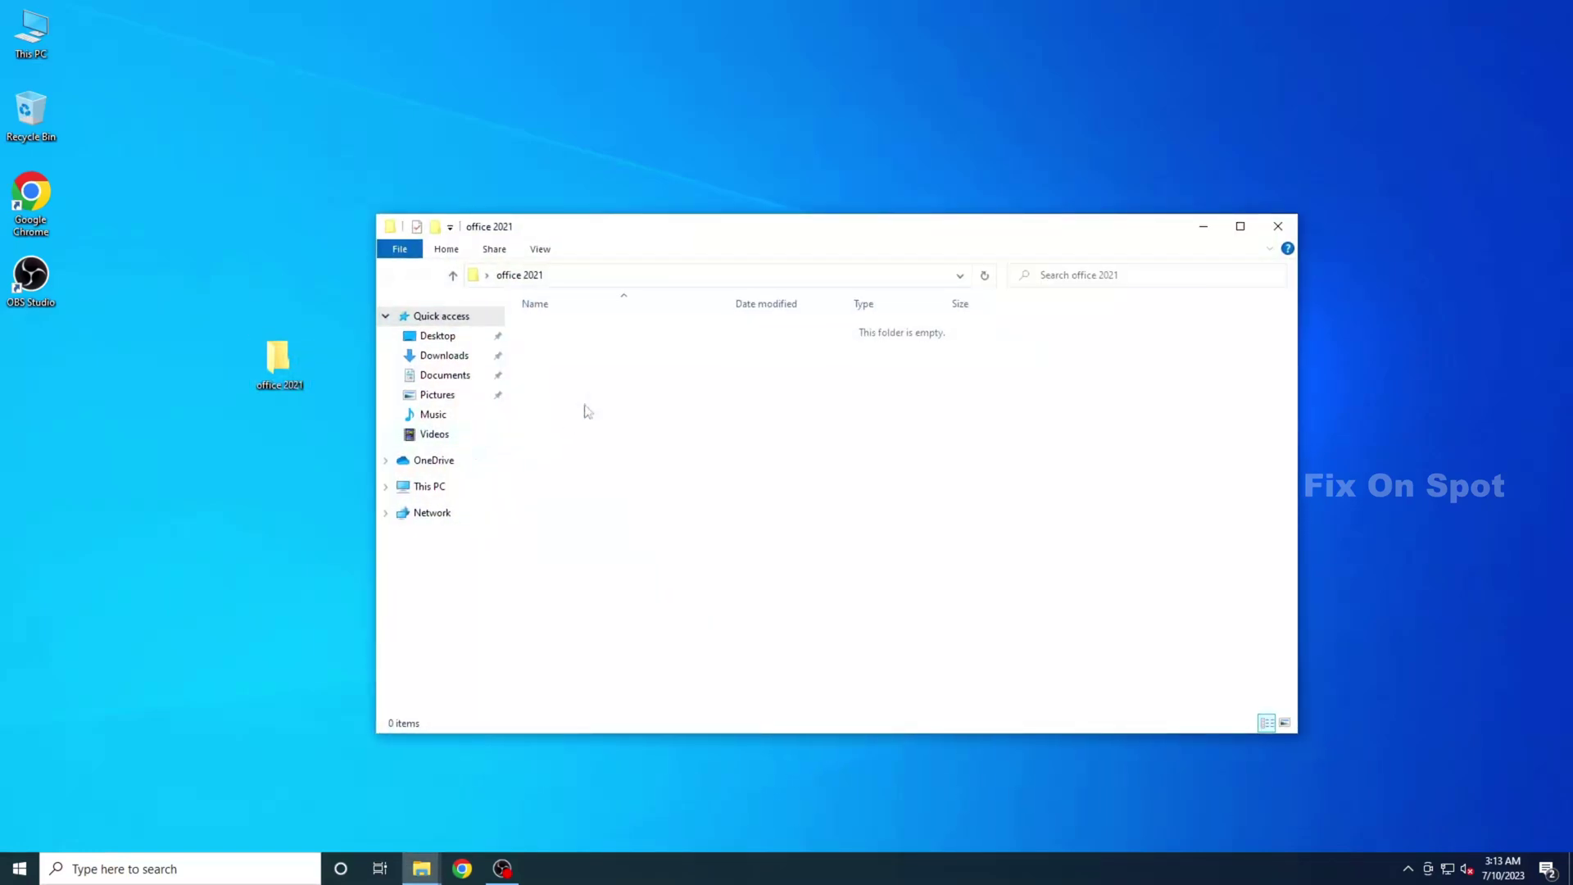
Step: Paste Configuration into office 2021 and line the folder up with the desktop icons
right_click(676, 378)
click(731, 493)
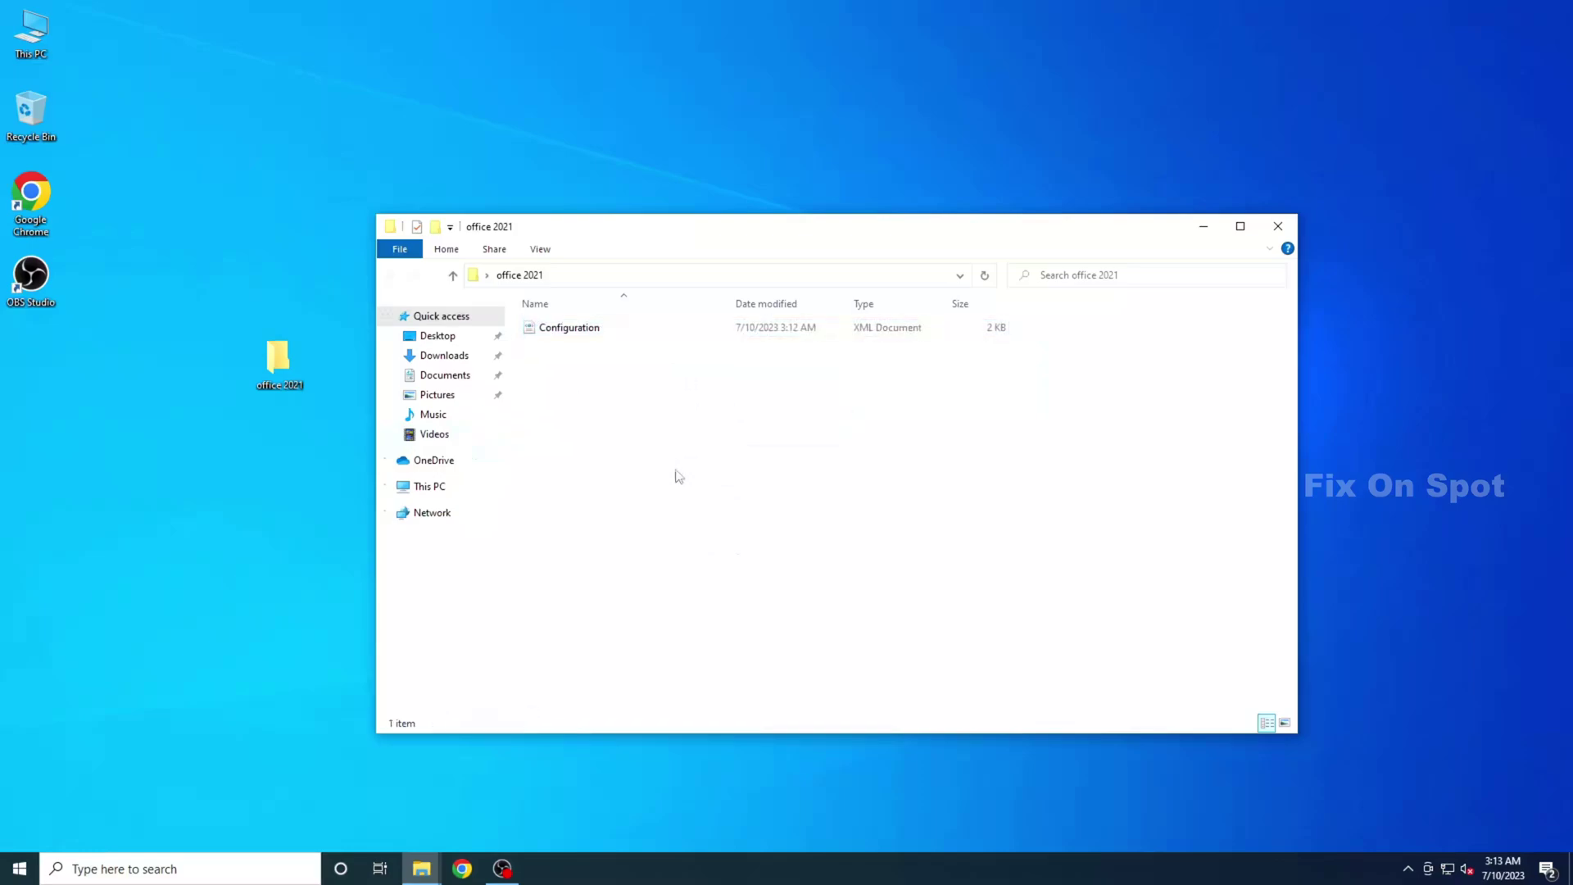
click(1277, 226)
drag(279, 360, 136, 399)
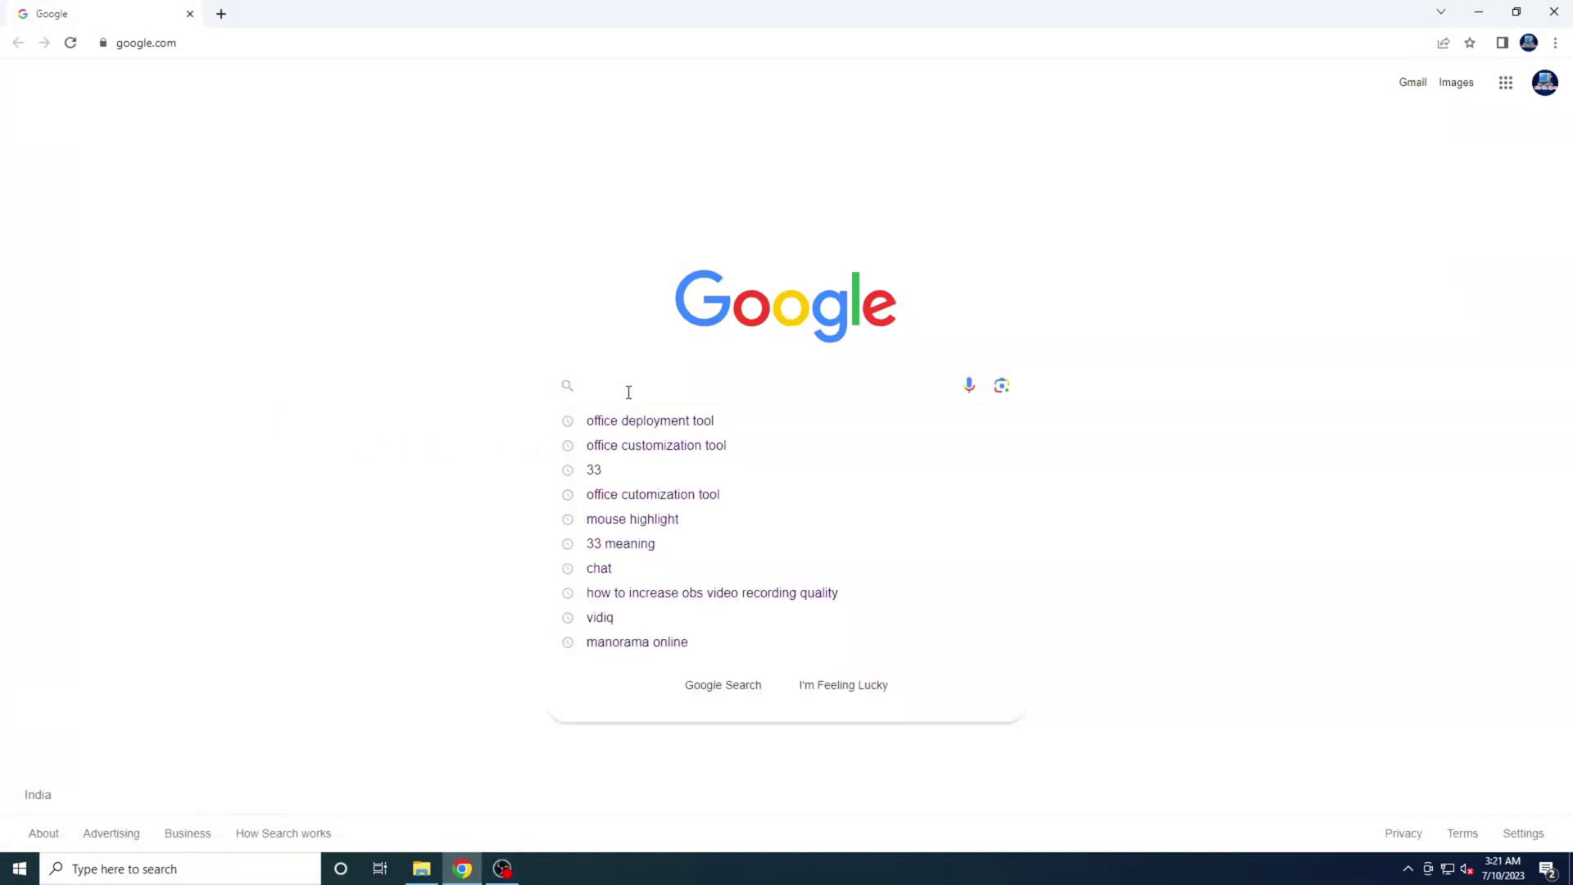
Step: Search 'office deployment tool' and download it from the Microsoft Download Center page
text(office deployme)
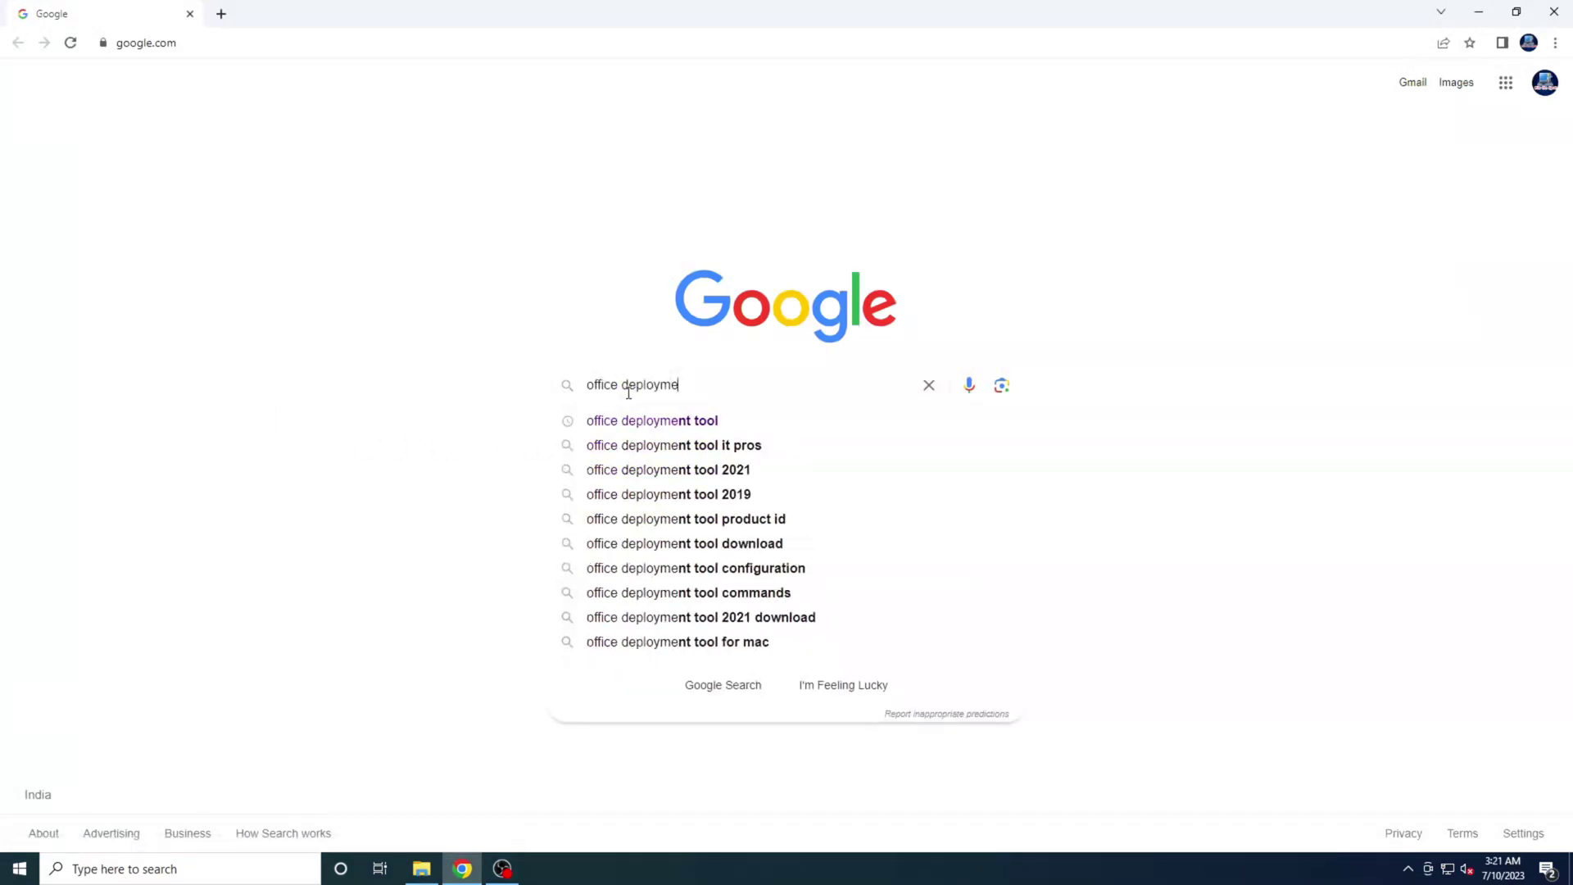
text(nt tool)
key(Return)
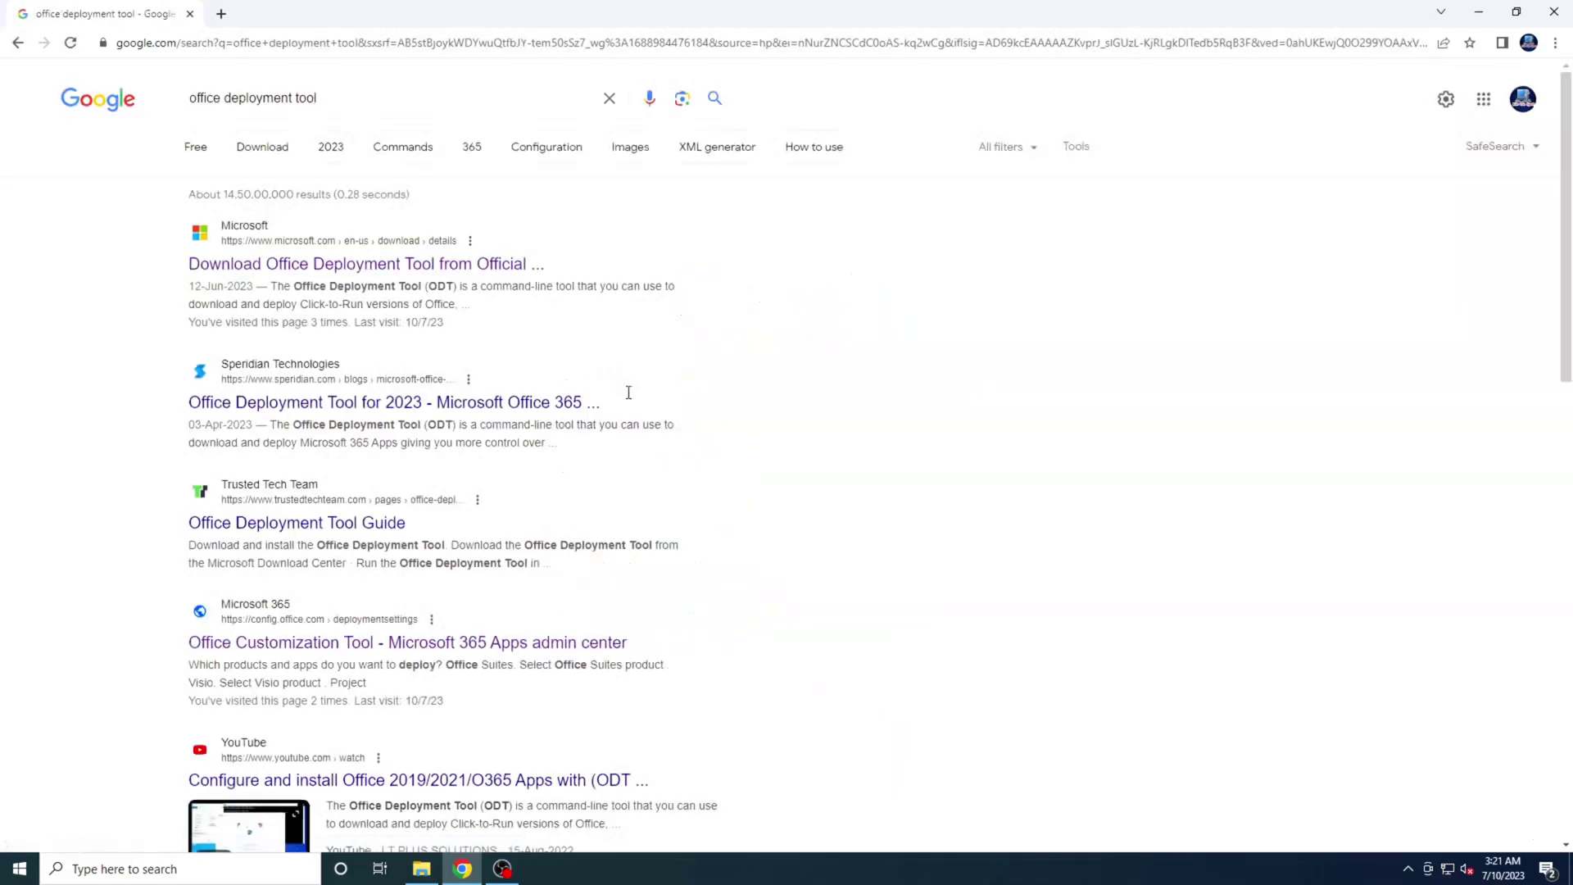
click(385, 272)
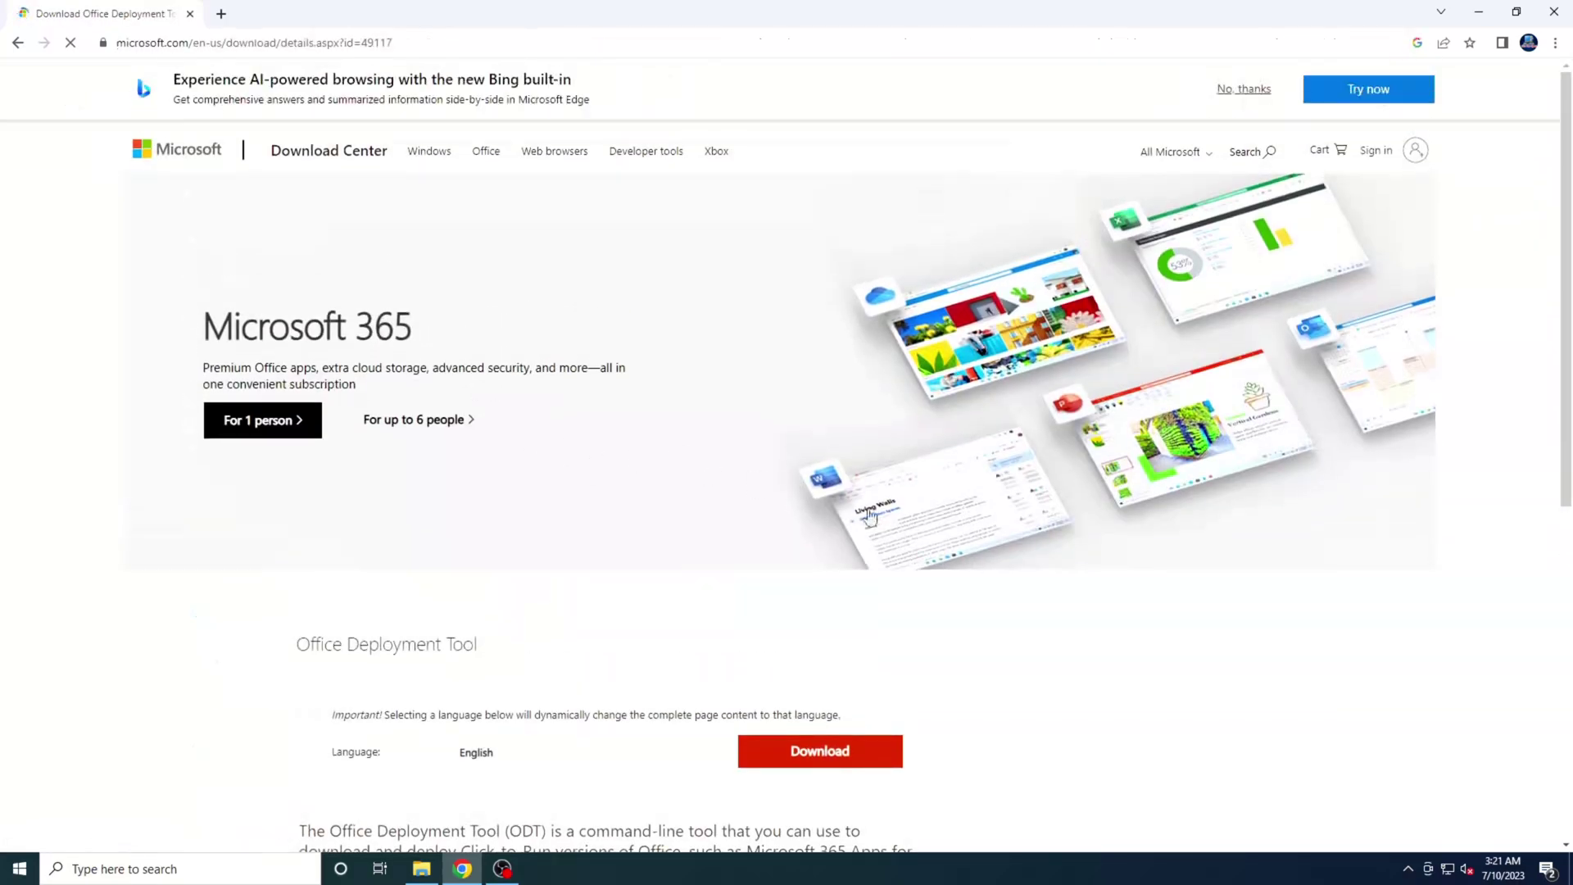
scroll(1016, 606, down, 2)
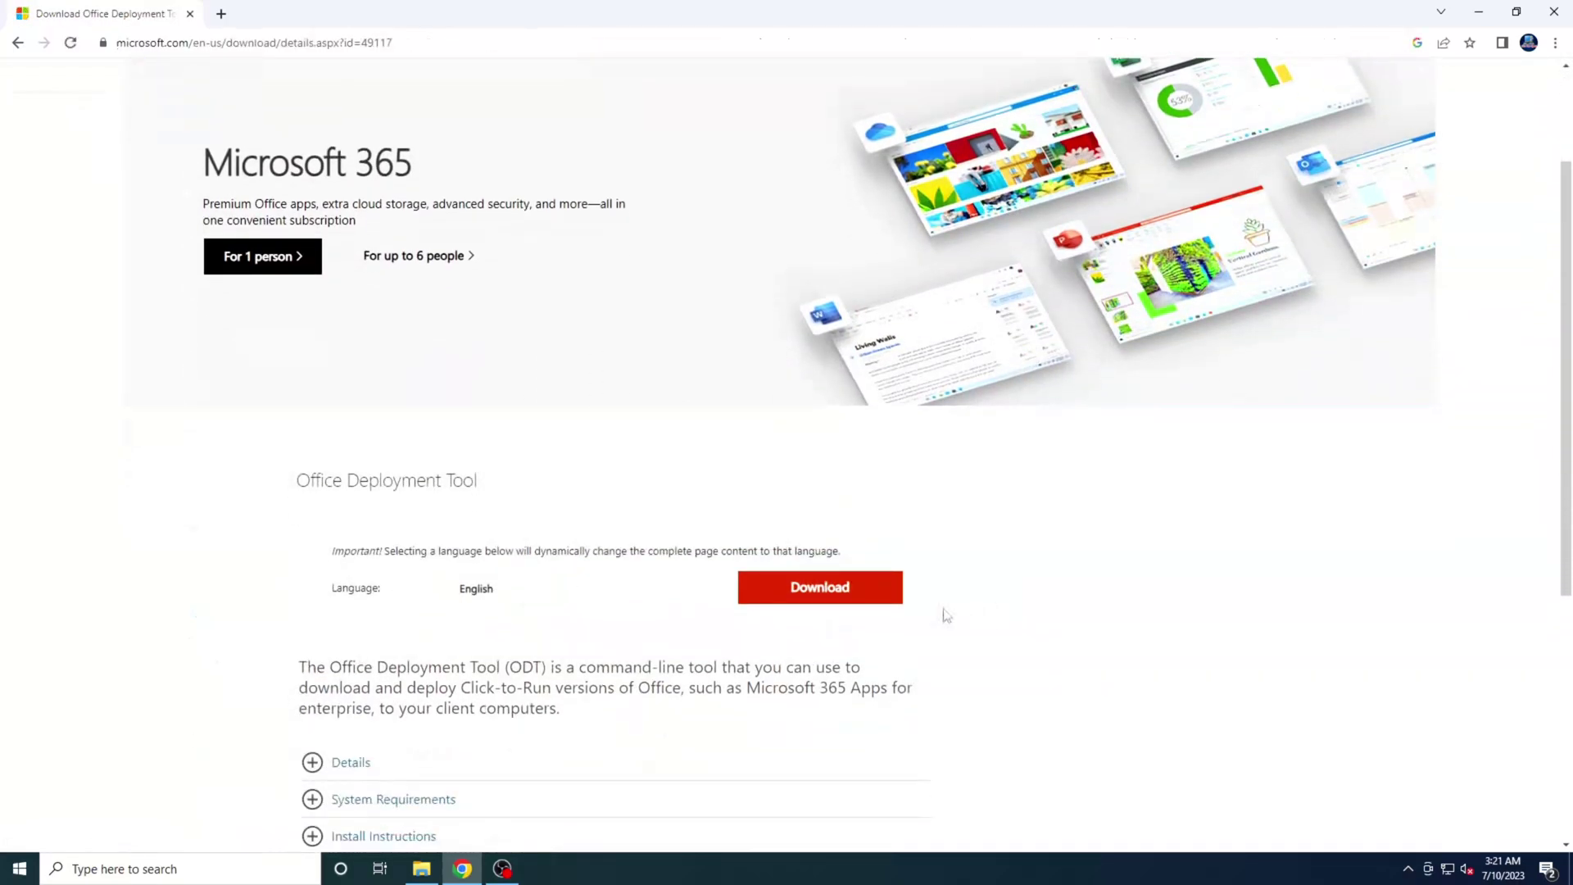
click(836, 590)
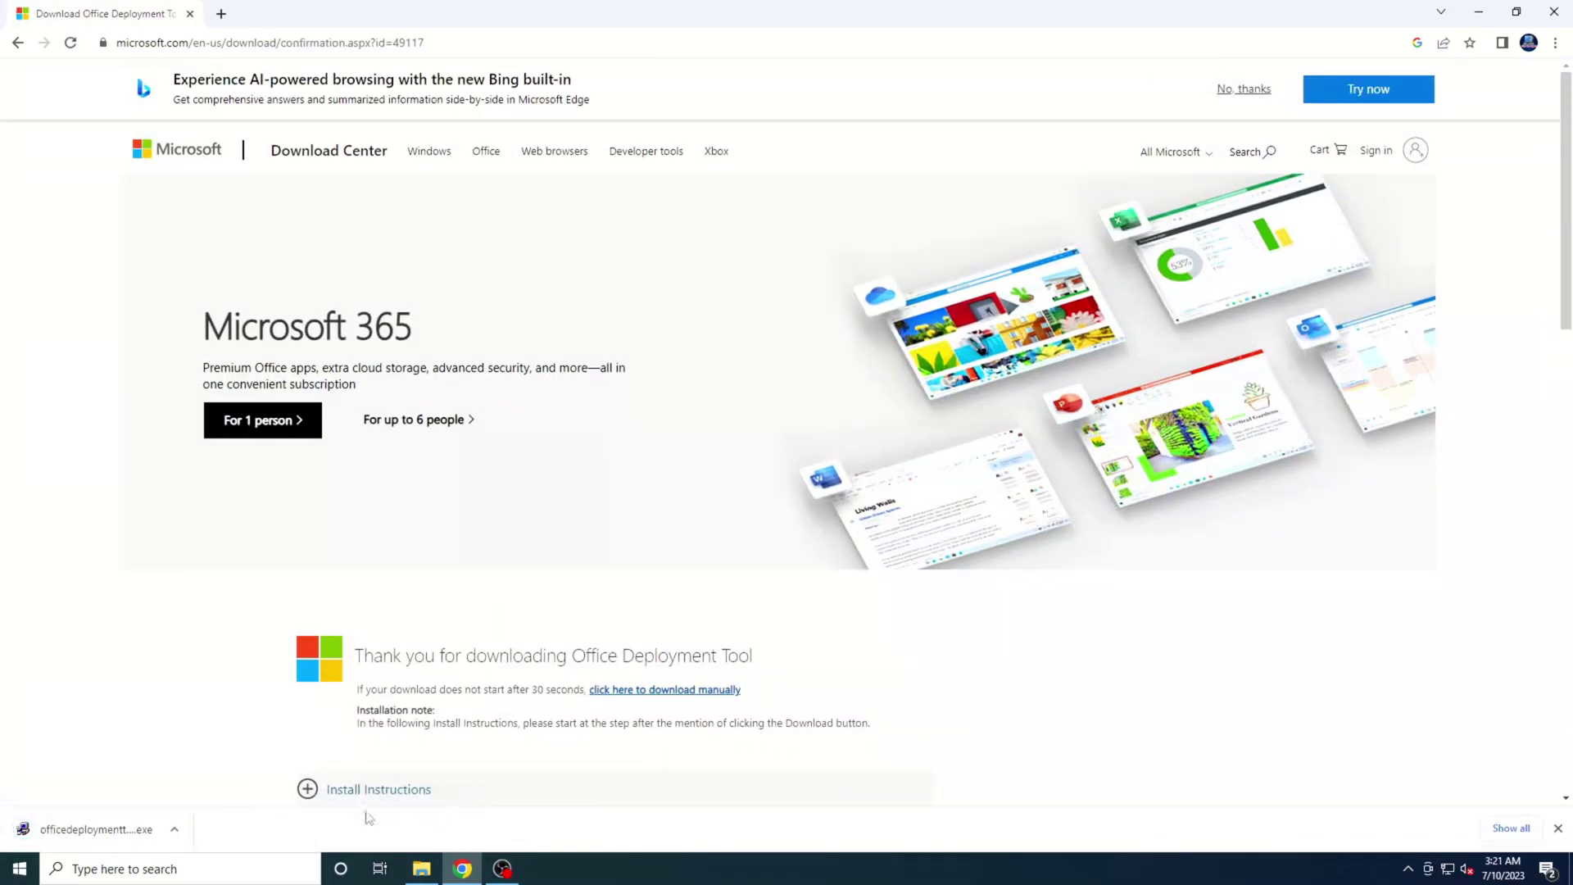
Step: Locate the downloaded Office Deployment Tool in its folder, close the browser, and launch the extractor
click(174, 829)
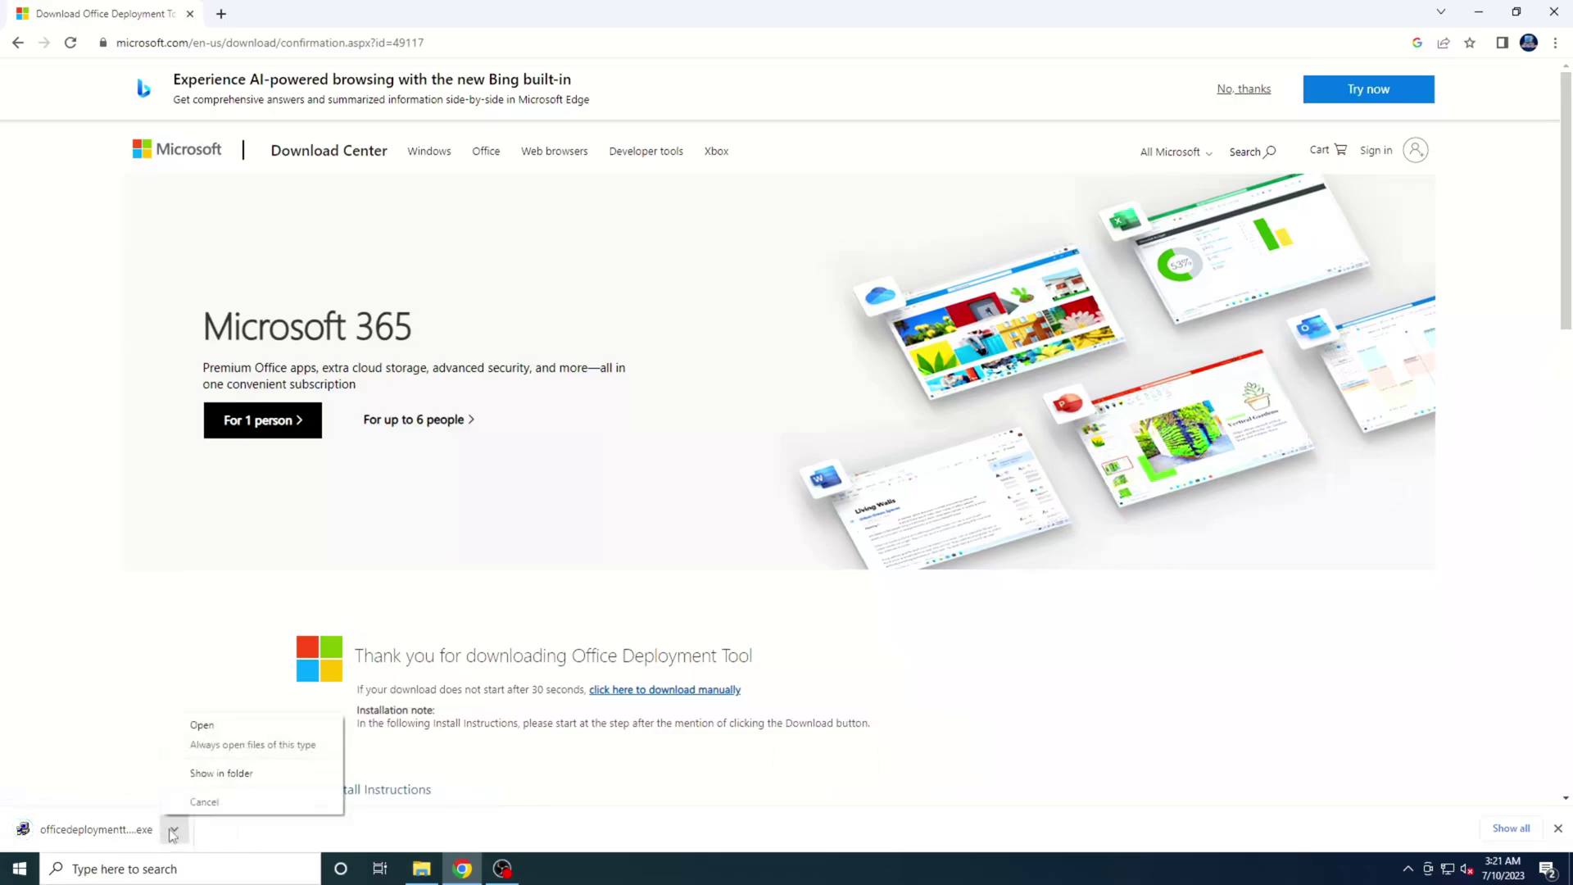
click(250, 775)
click(1554, 12)
double_click(590, 309)
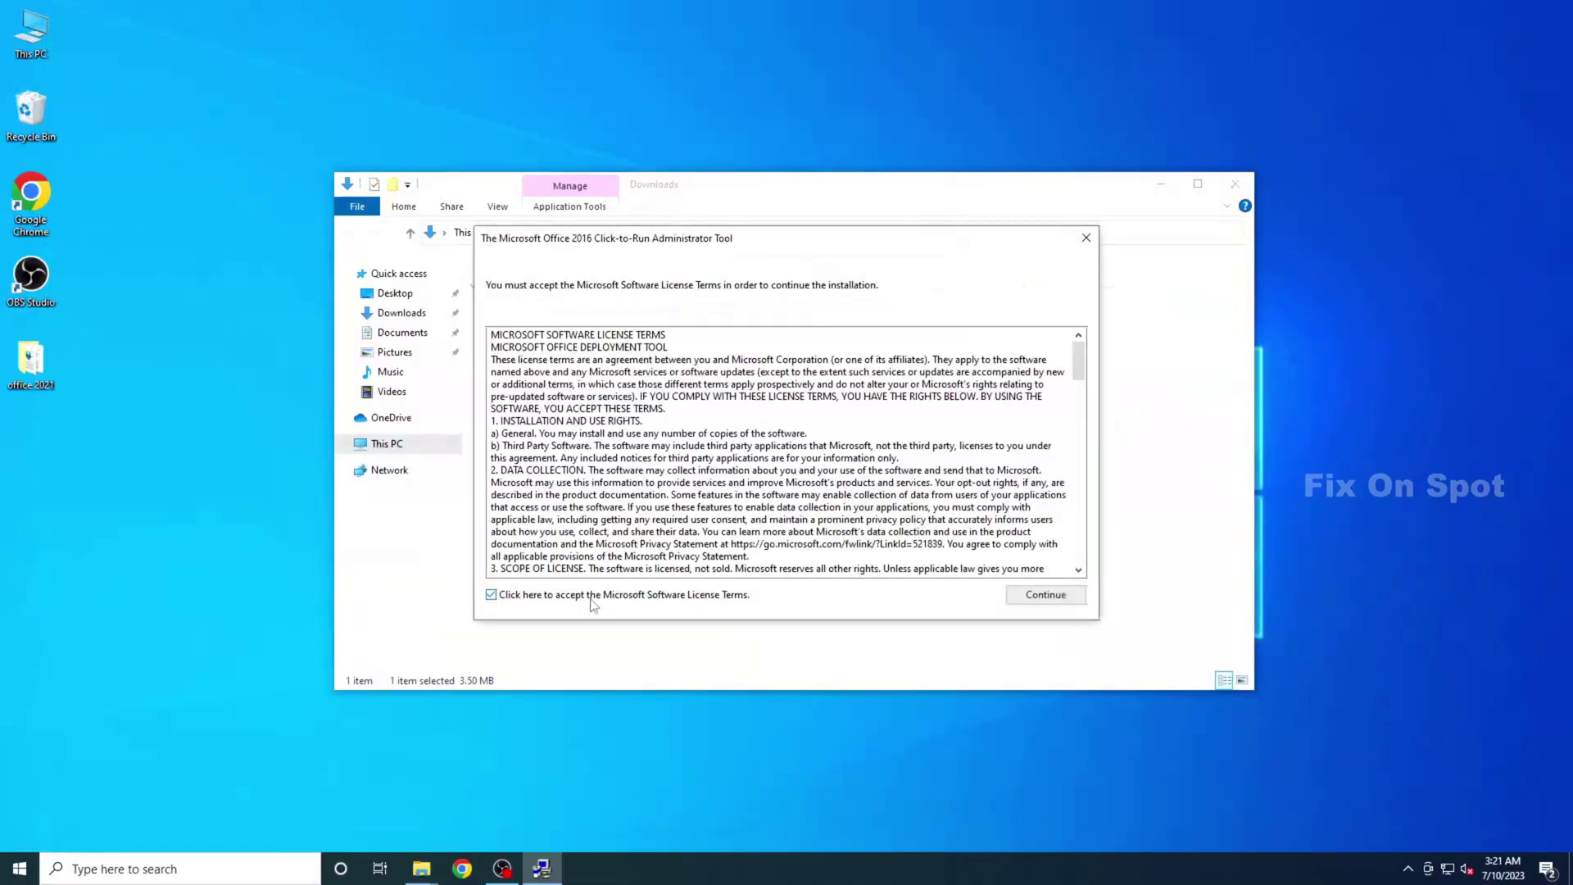
Step: Accept the licence terms and extract the deployment files into the office 2021 desktop folder
click(622, 604)
click(1234, 183)
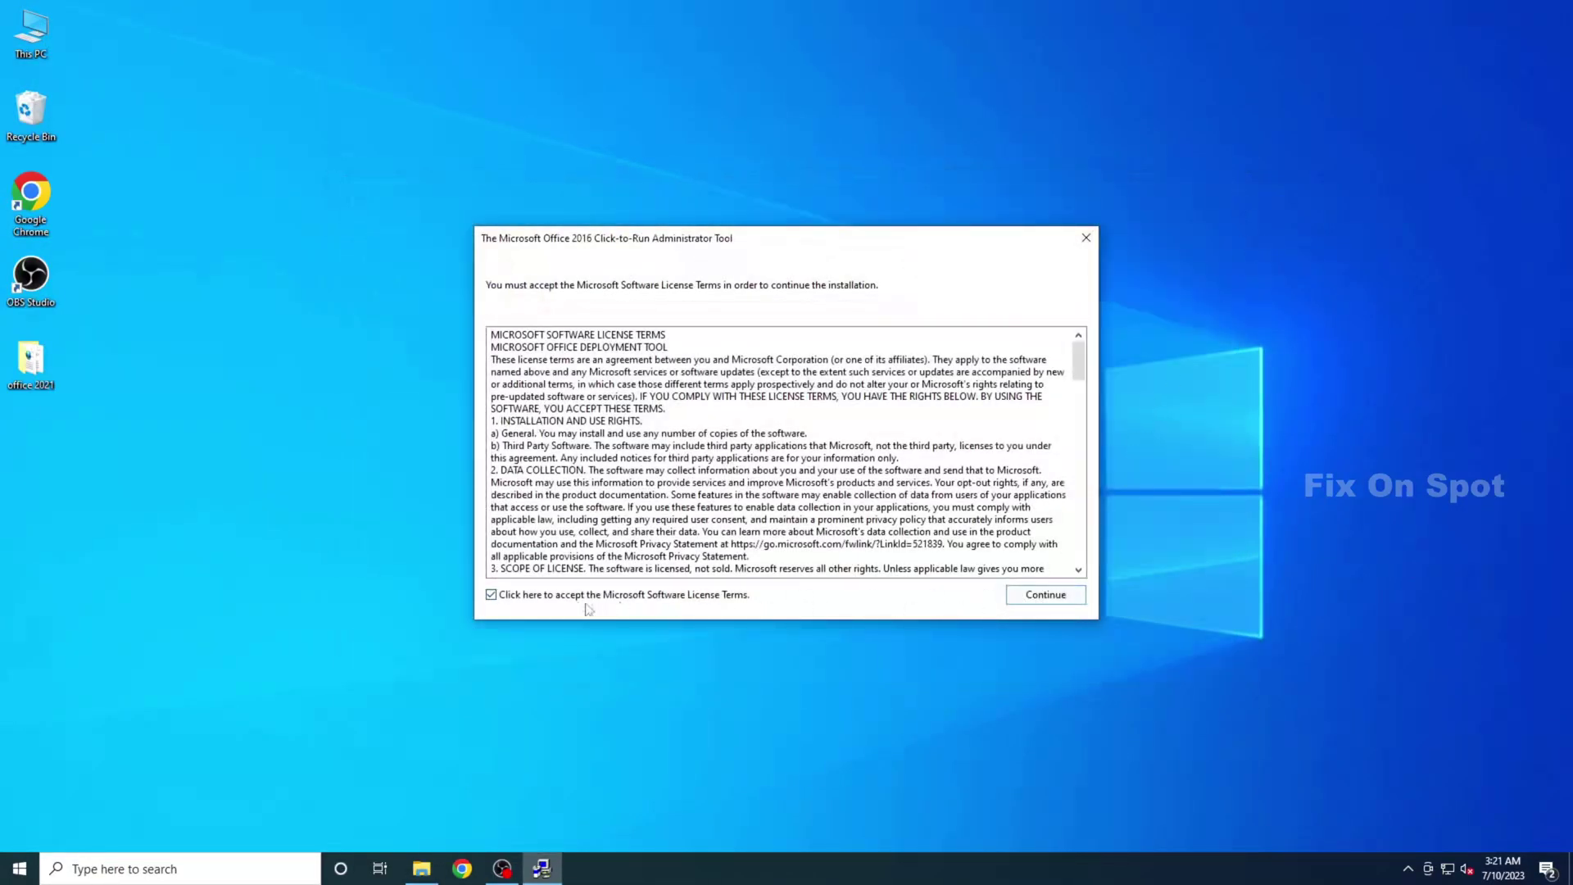
click(546, 603)
click(539, 602)
click(1041, 597)
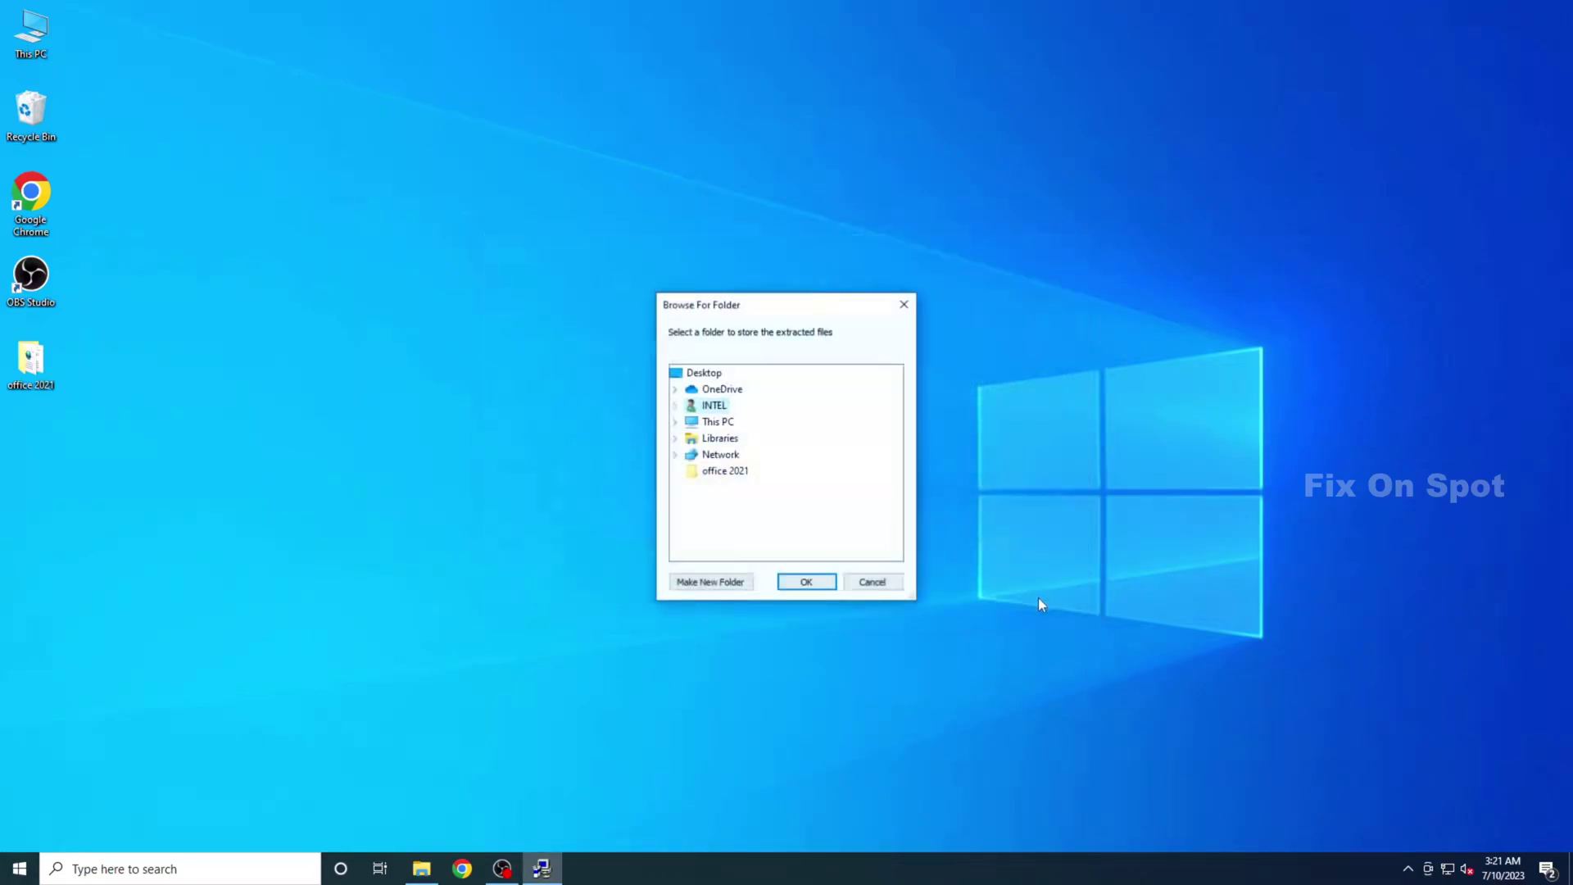
click(724, 473)
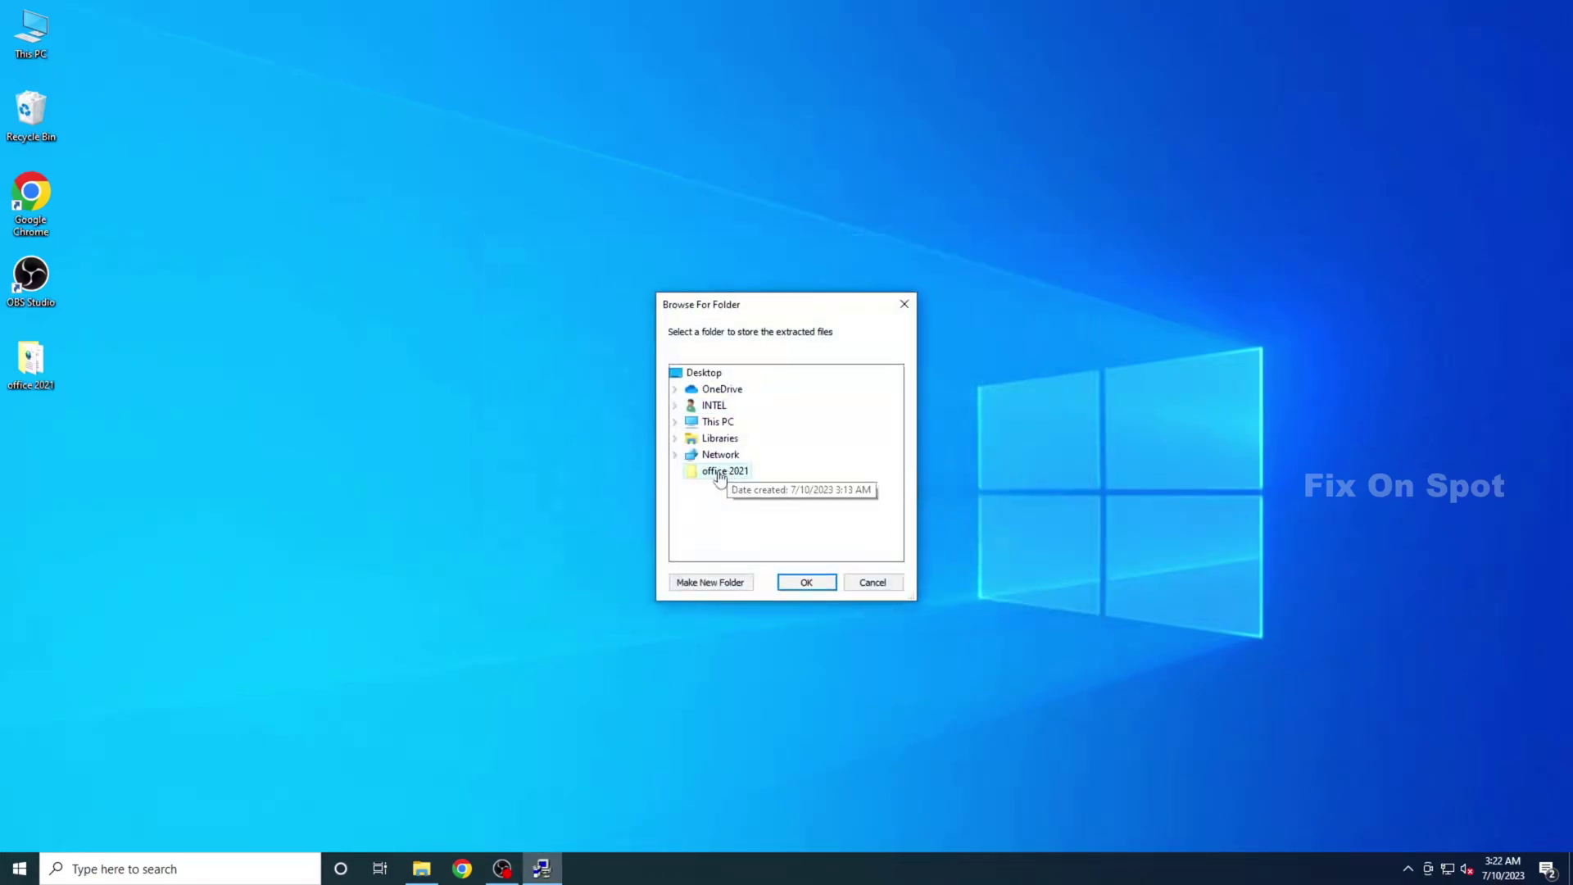
click(806, 583)
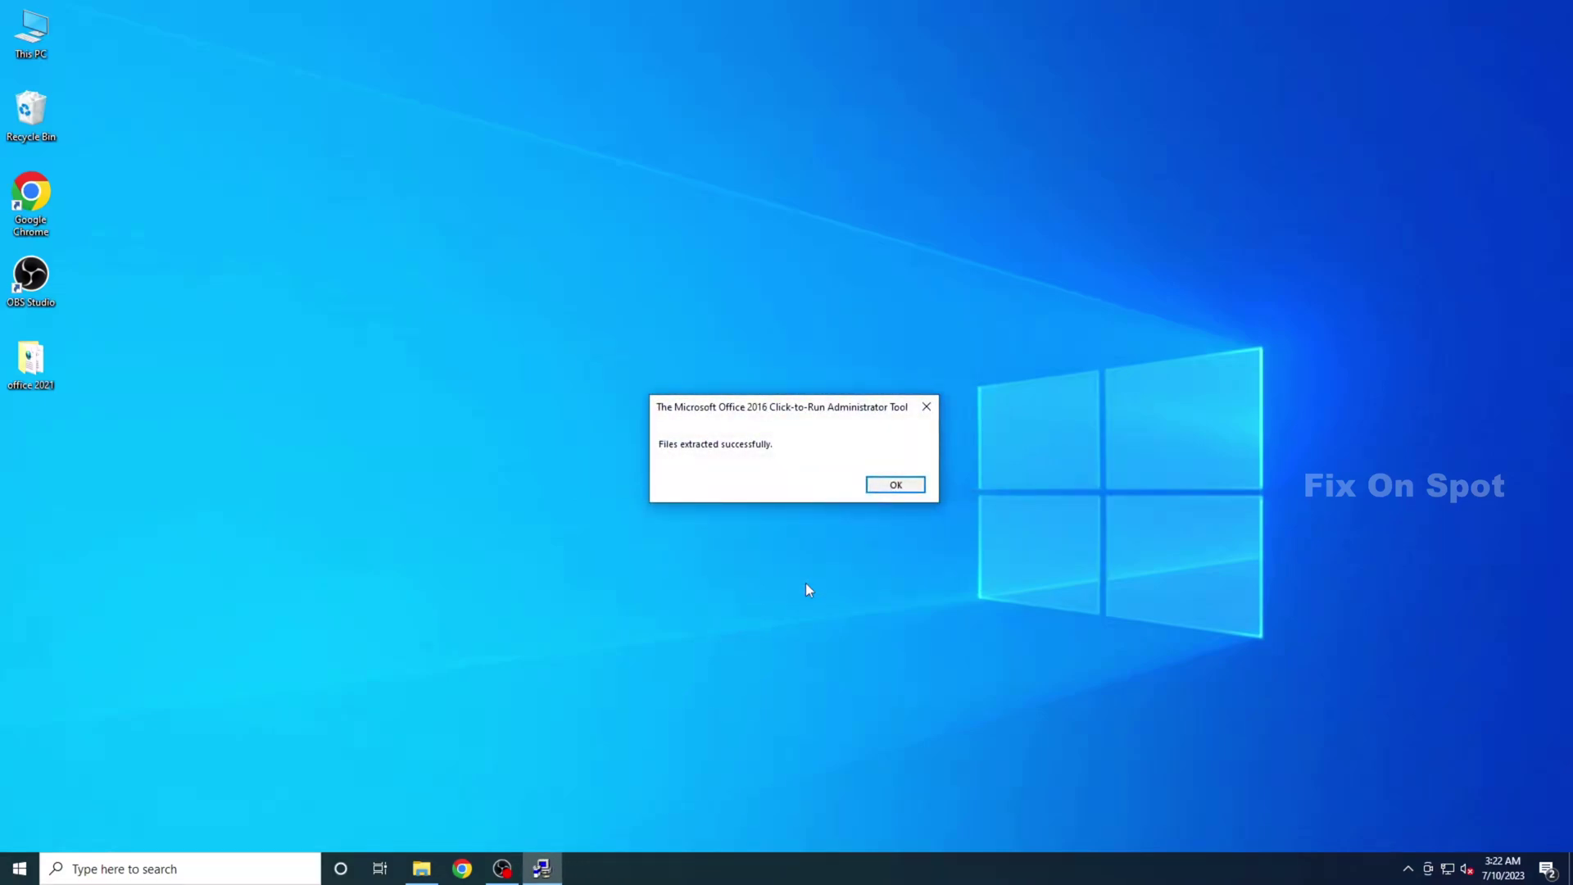
Step: Check office 2021 for setup and the configuration XMLs, then search Windows for 'command'
click(894, 485)
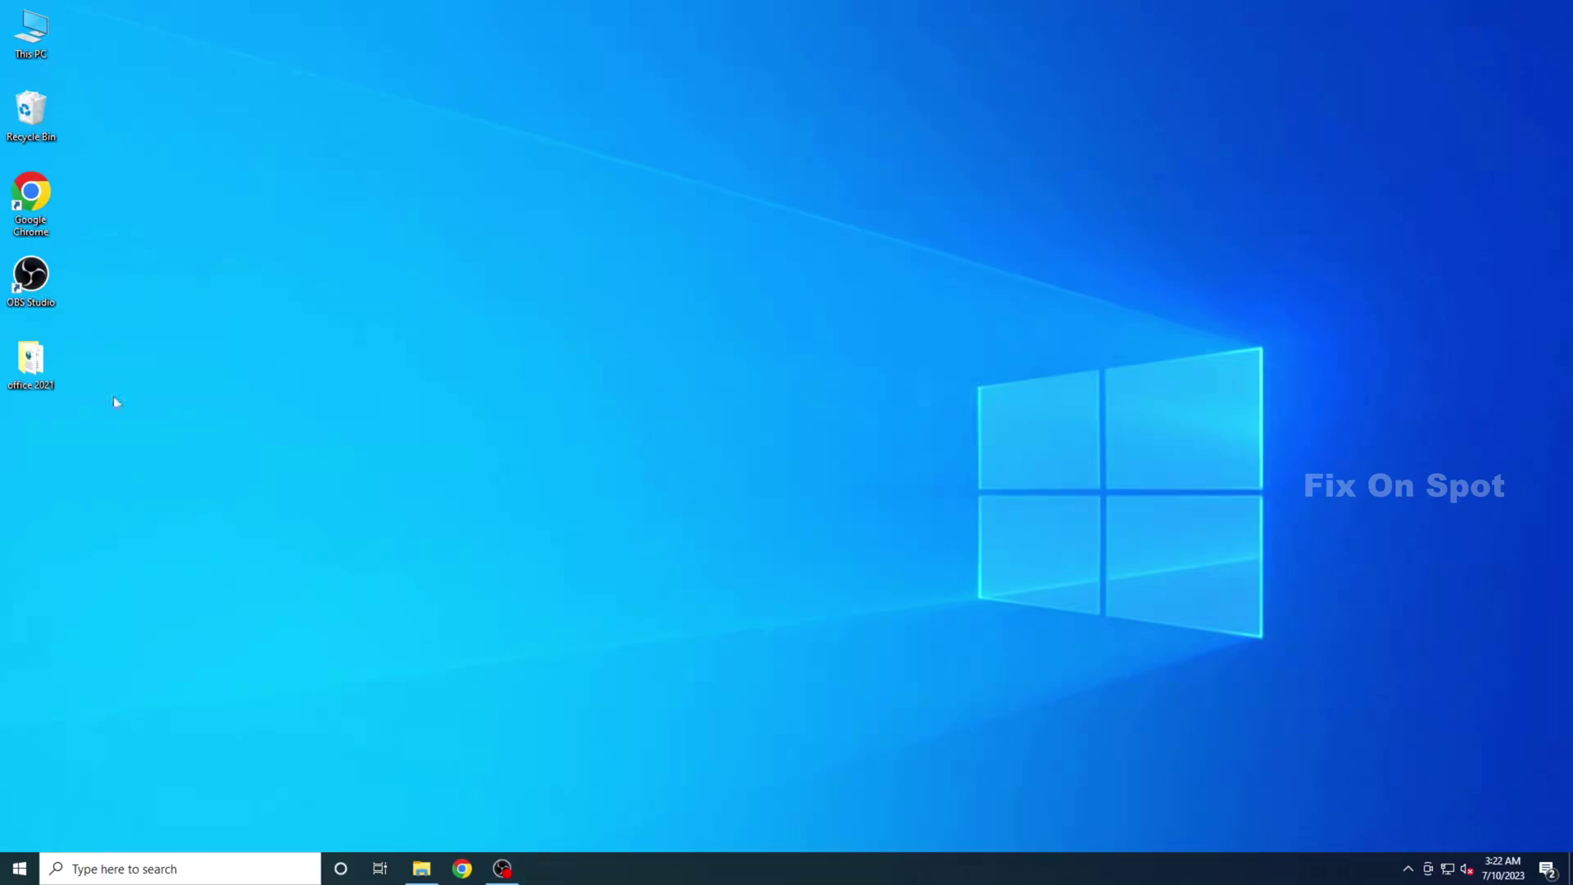
double_click(50, 368)
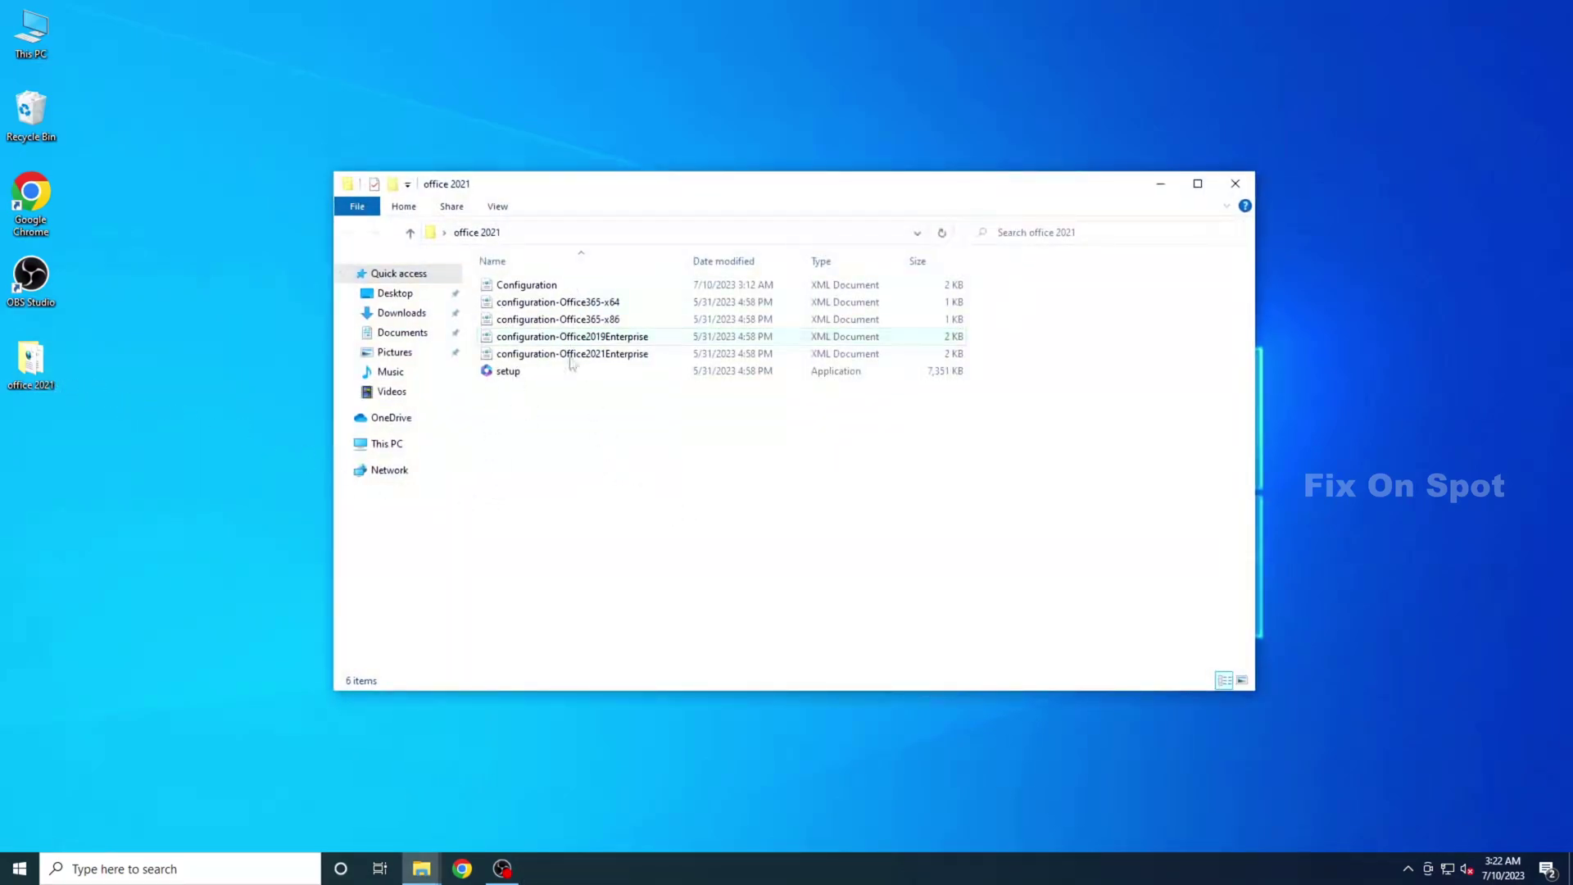
click(1235, 184)
key(super+s)
text(command)
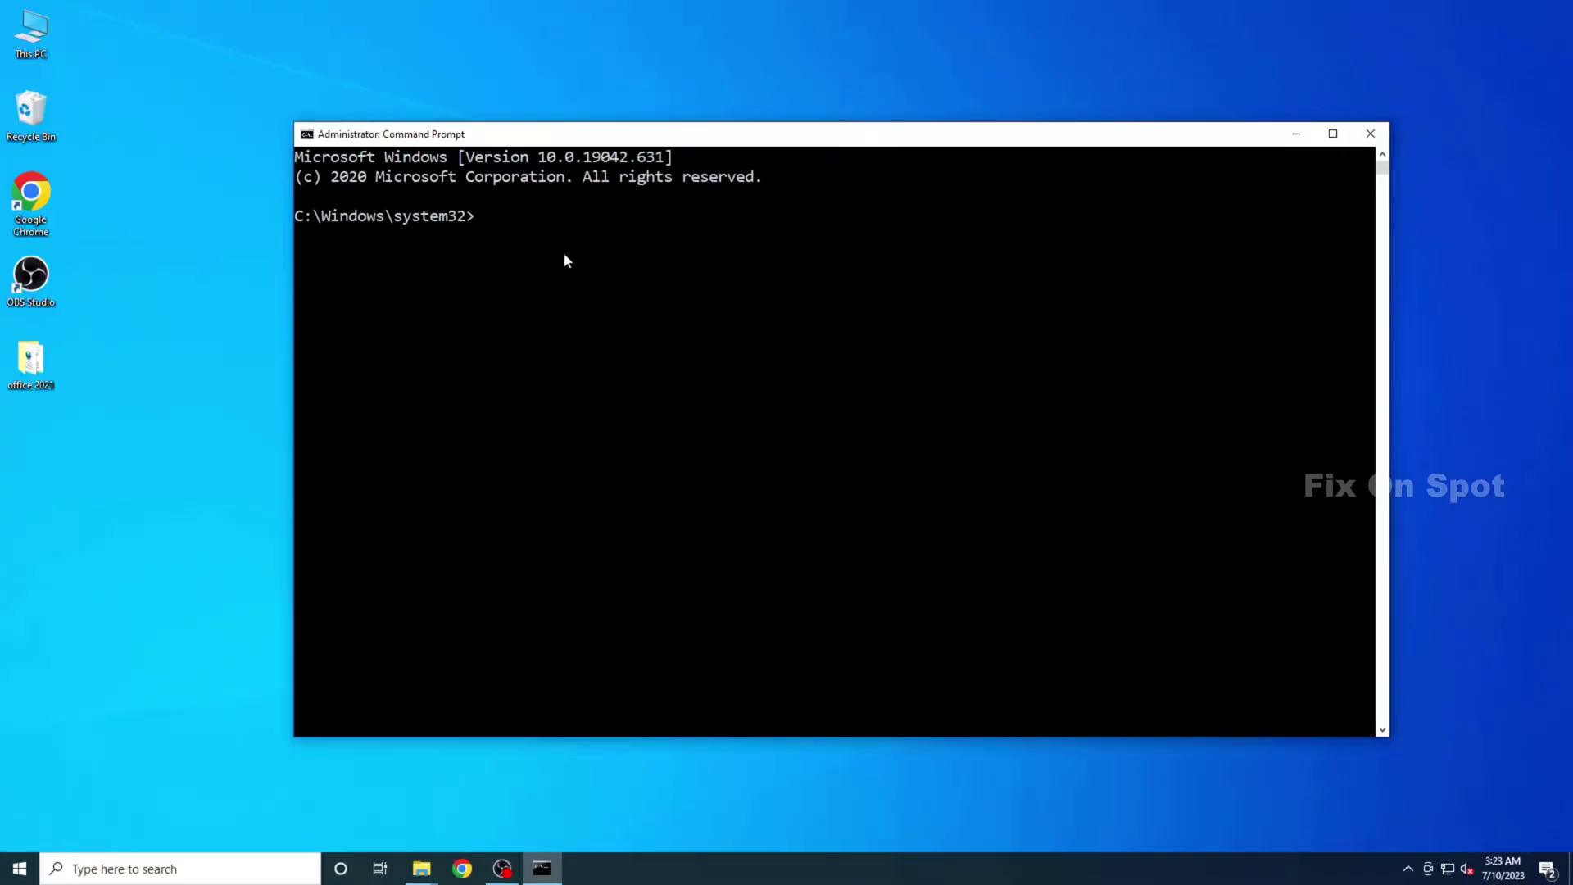
Step: Copy the office 2021 folder path from File Explorer's address bar
double_click(31, 360)
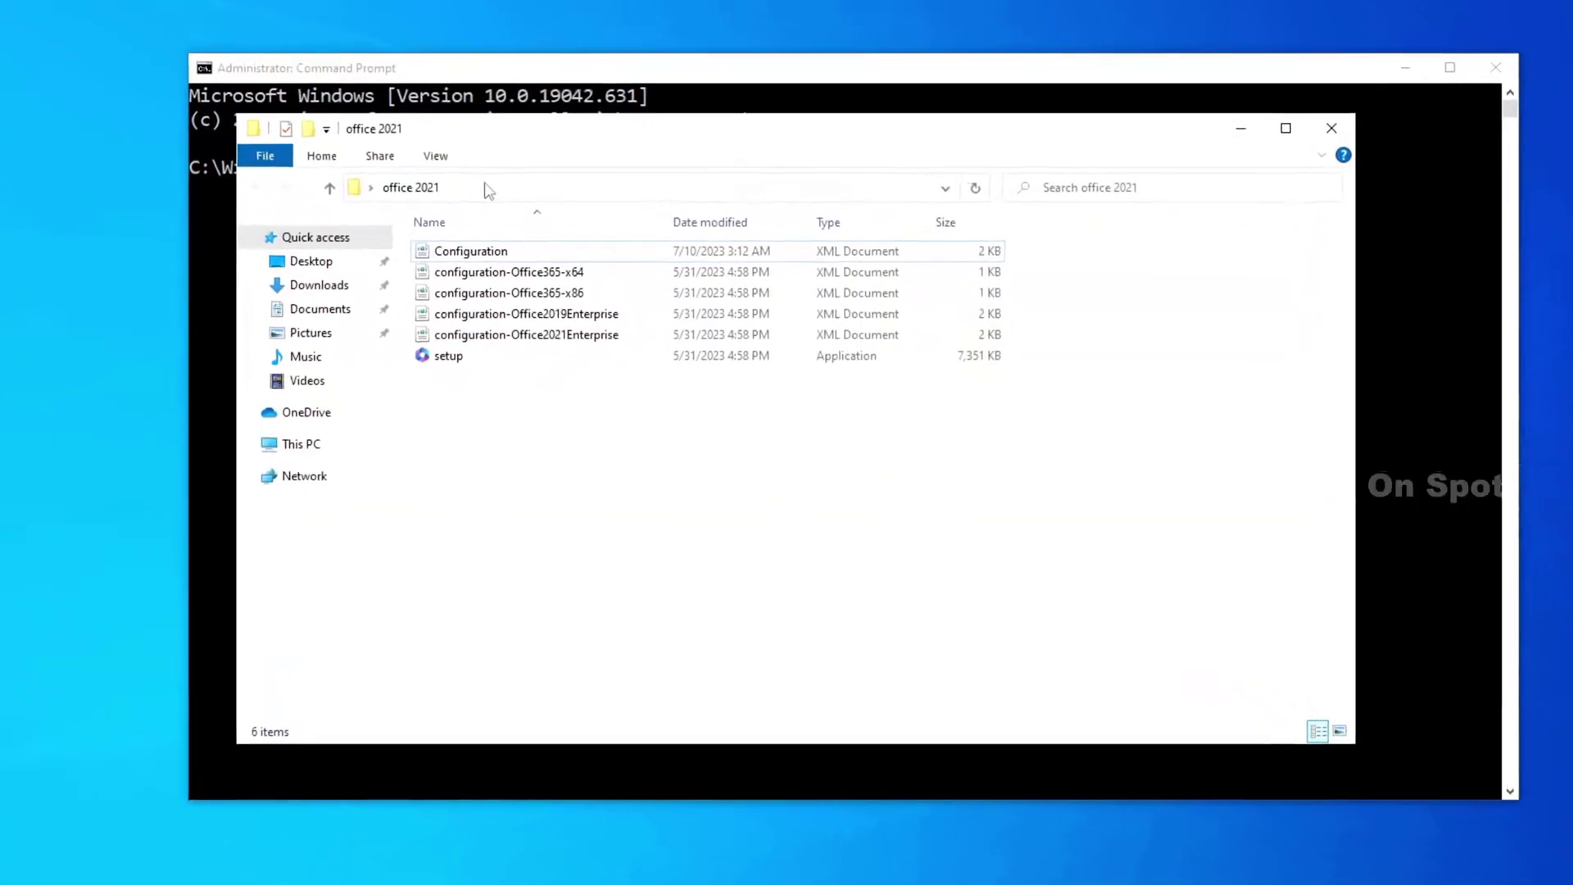
click(489, 189)
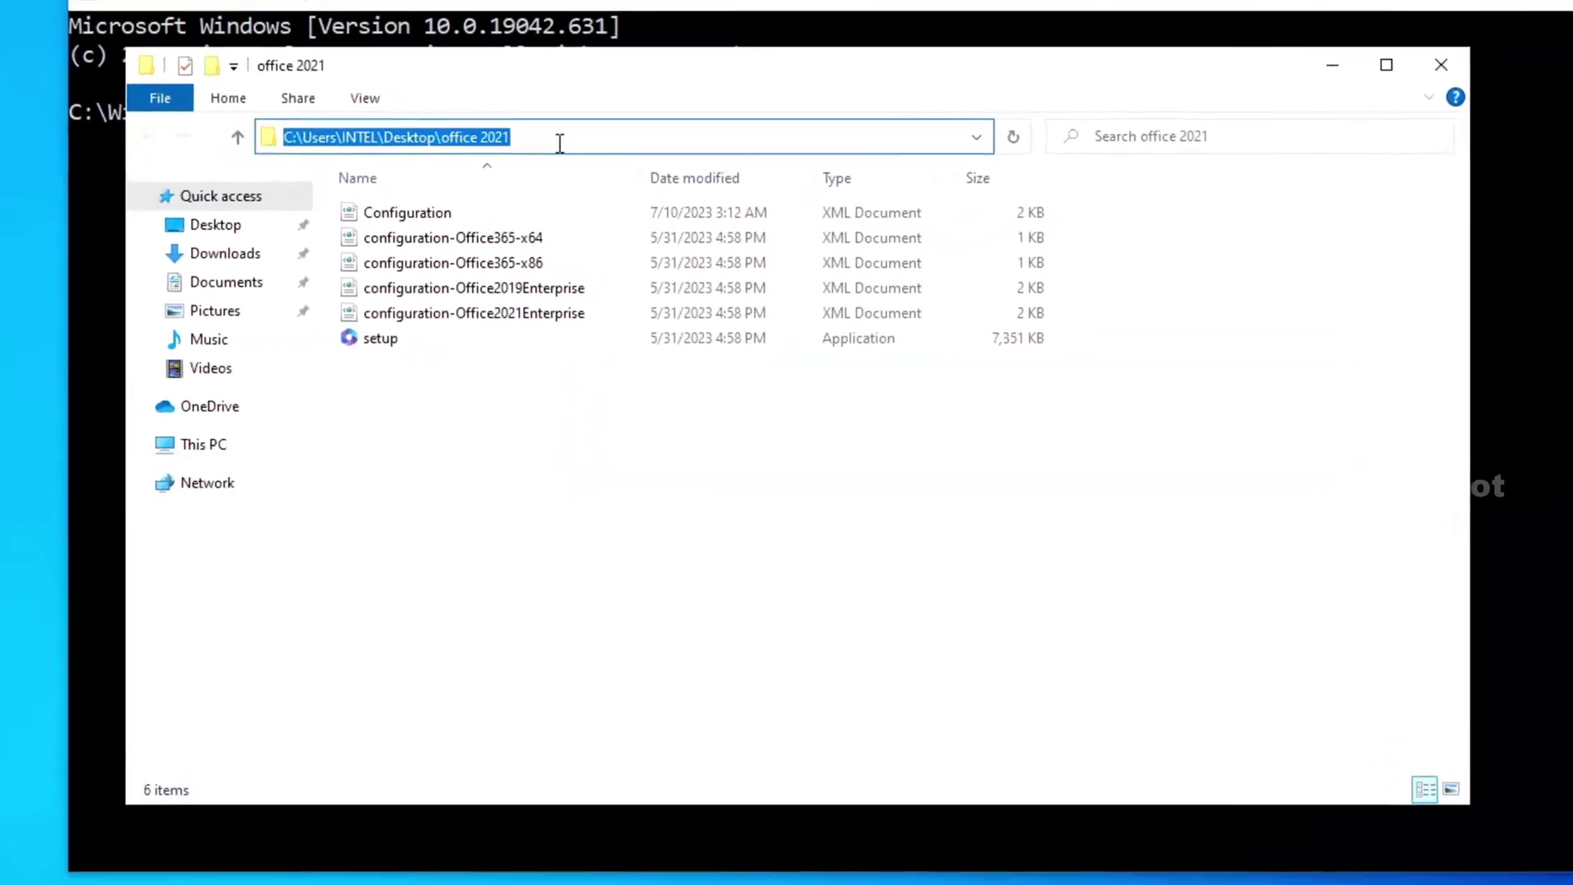
right_click(579, 129)
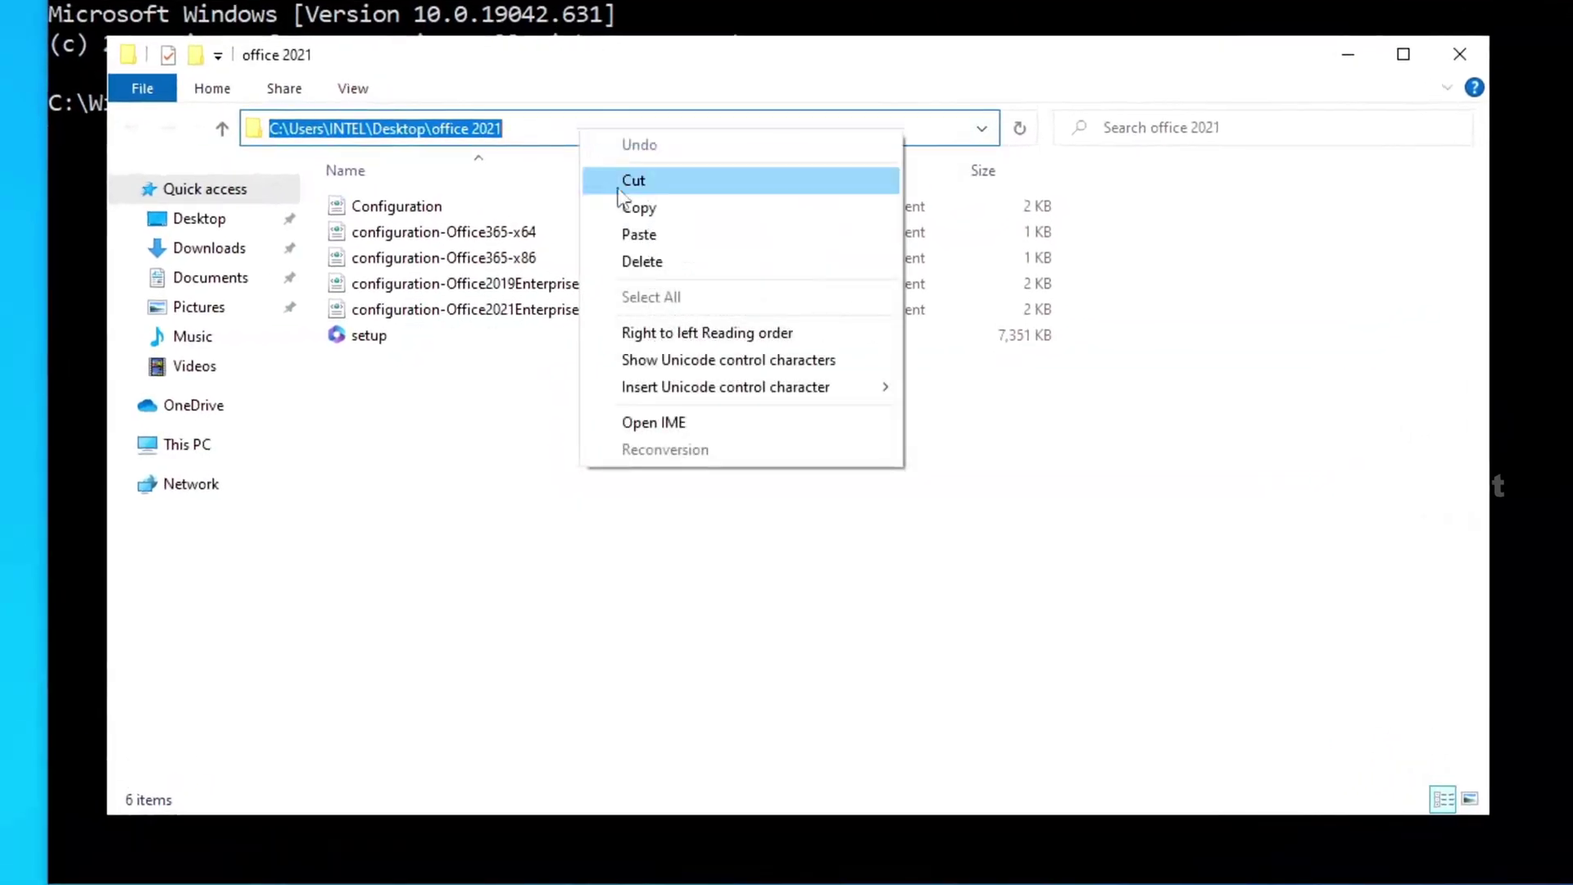
click(647, 210)
click(1346, 56)
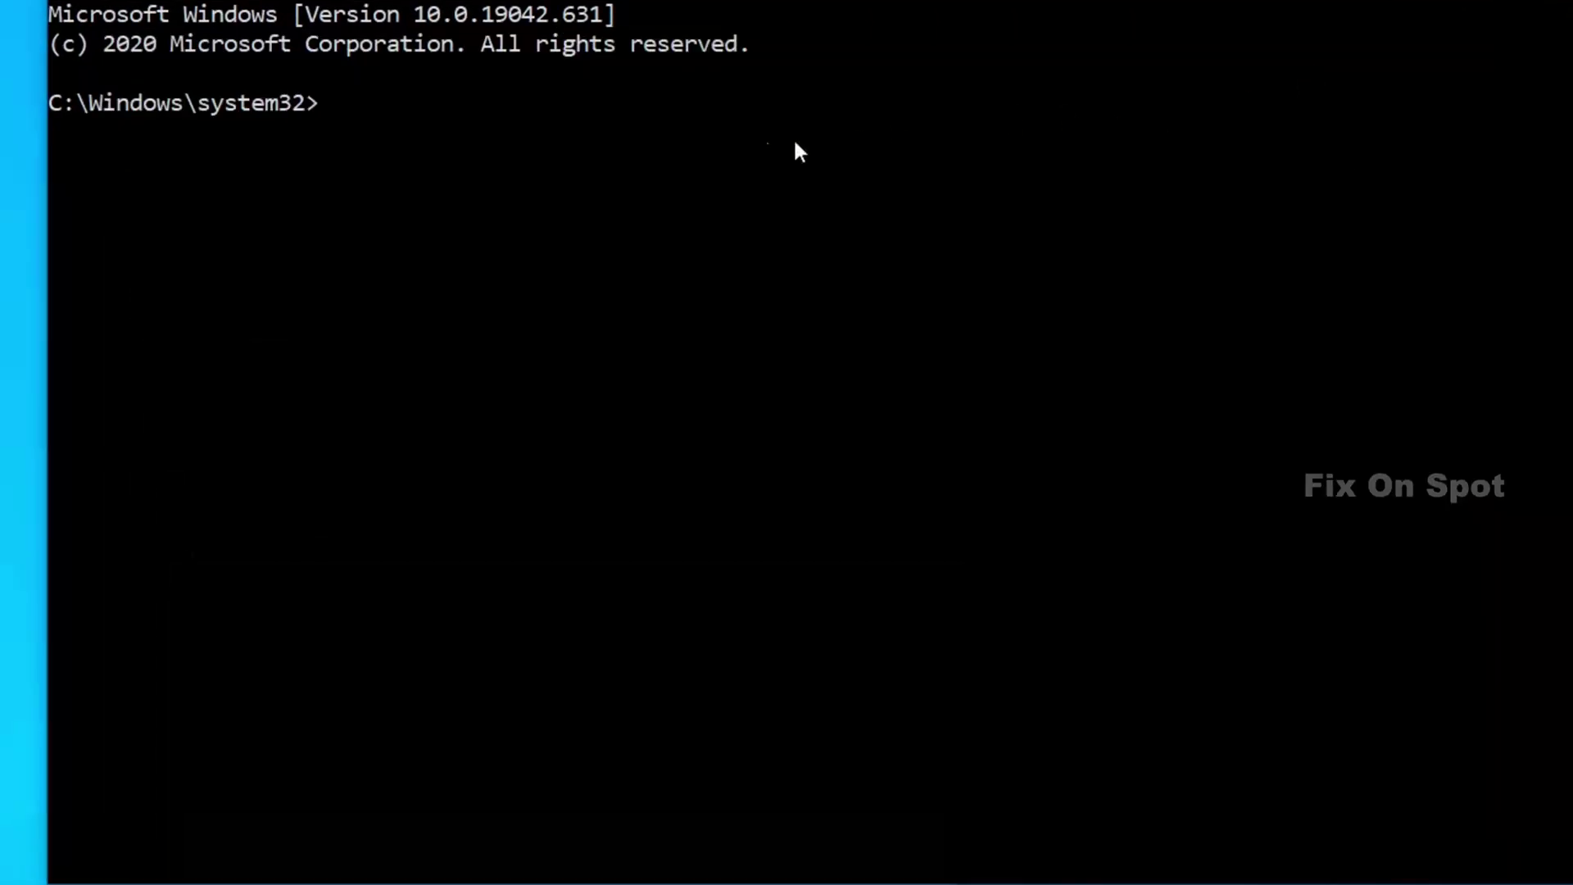
Step: In Command Prompt, cd into the pasted office 2021 path and run setup /configure configuration.xml
text(cd)
right_click(387, 115)
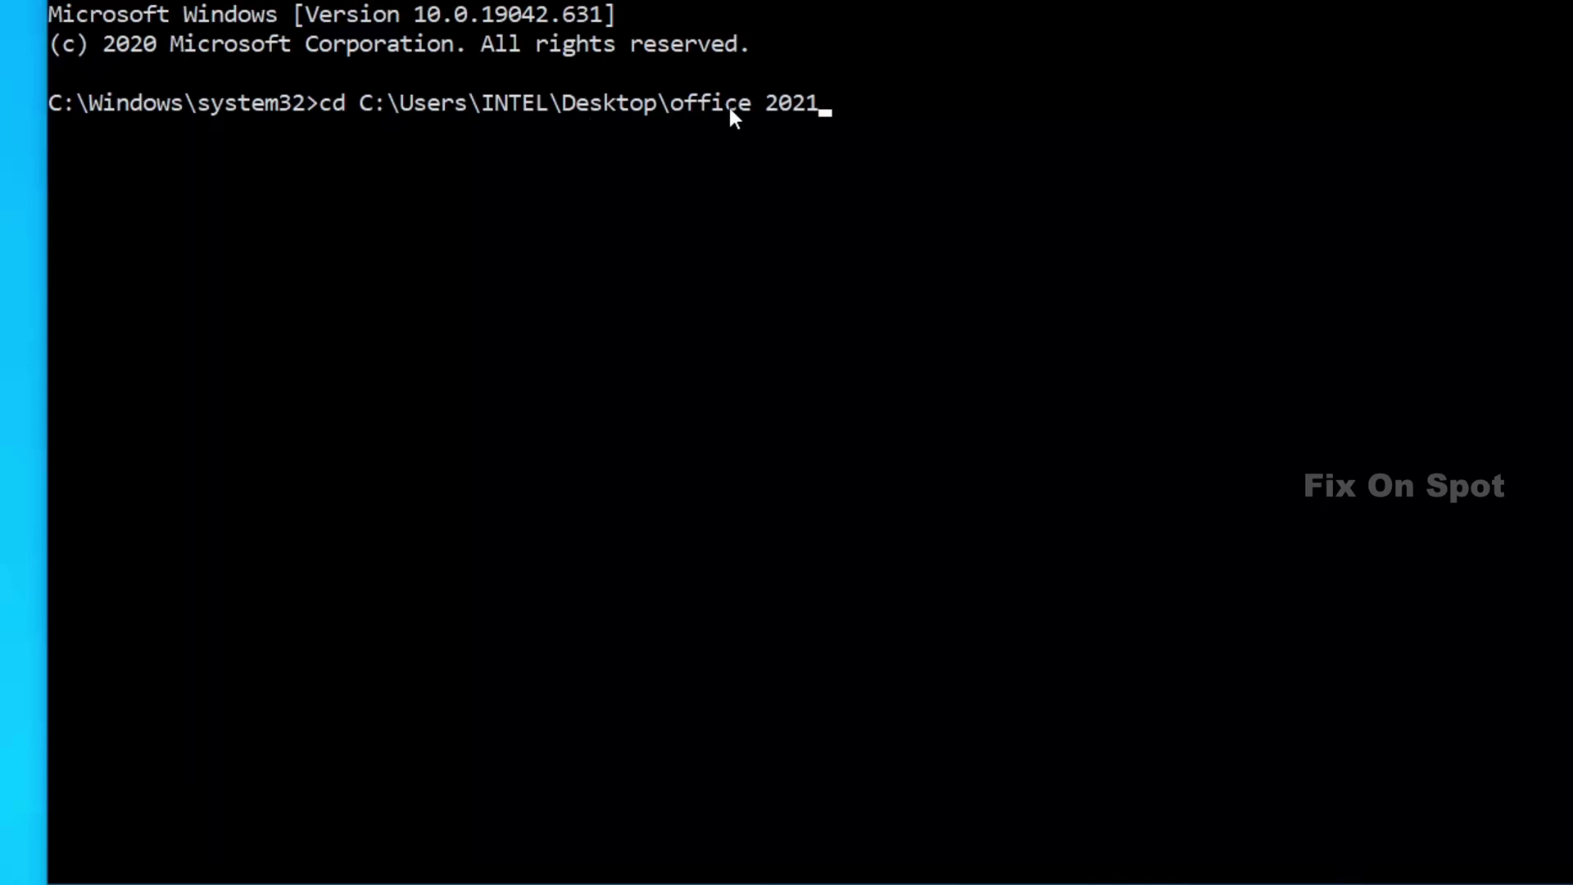
key(Return)
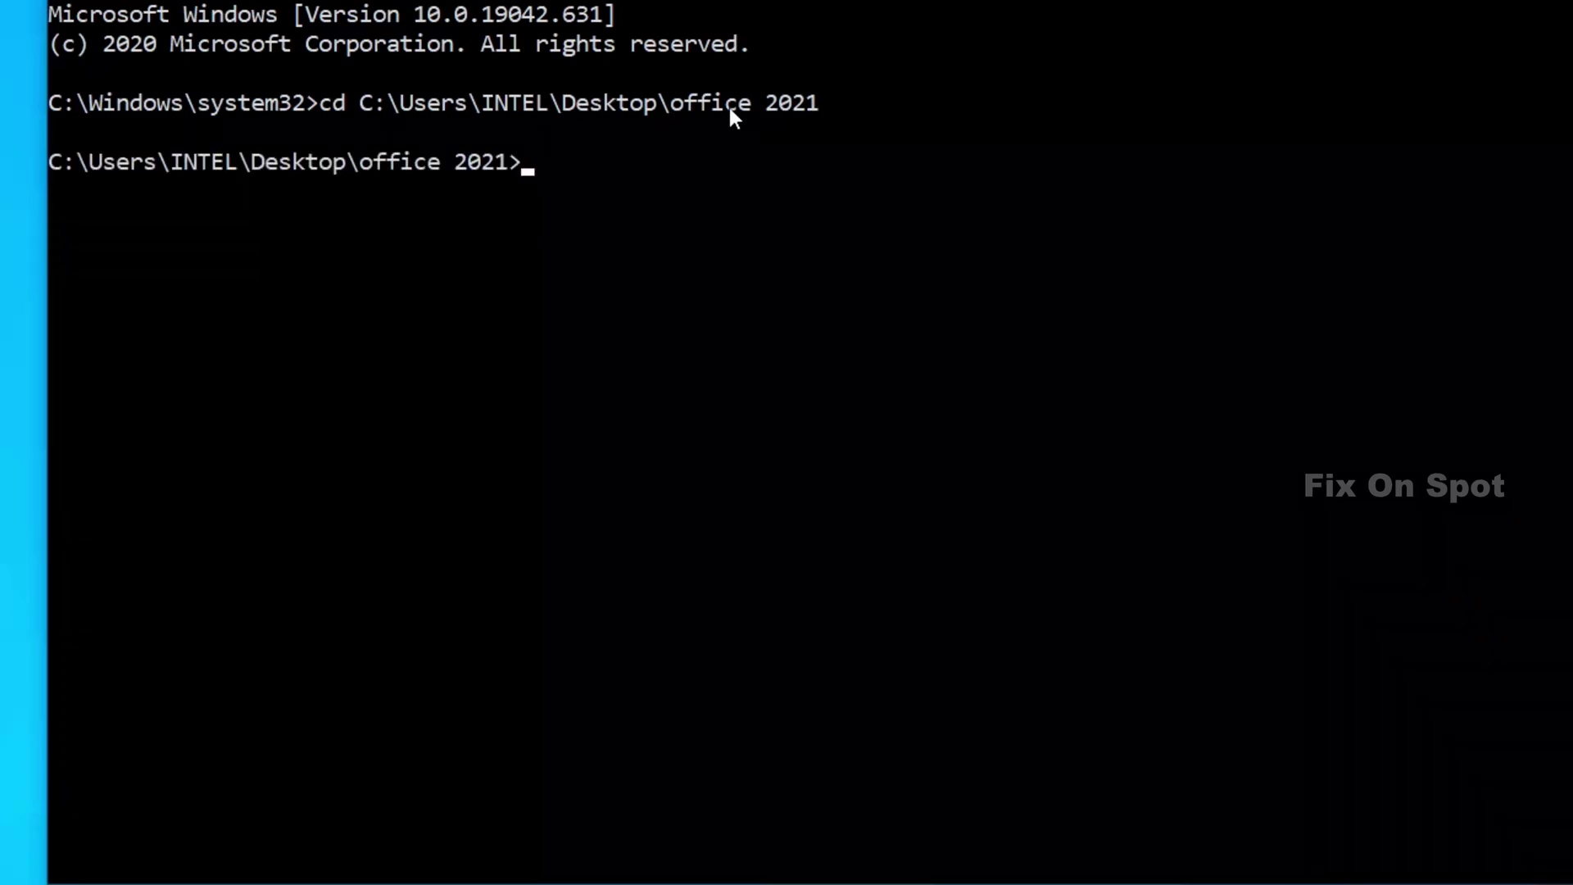
text(setup)
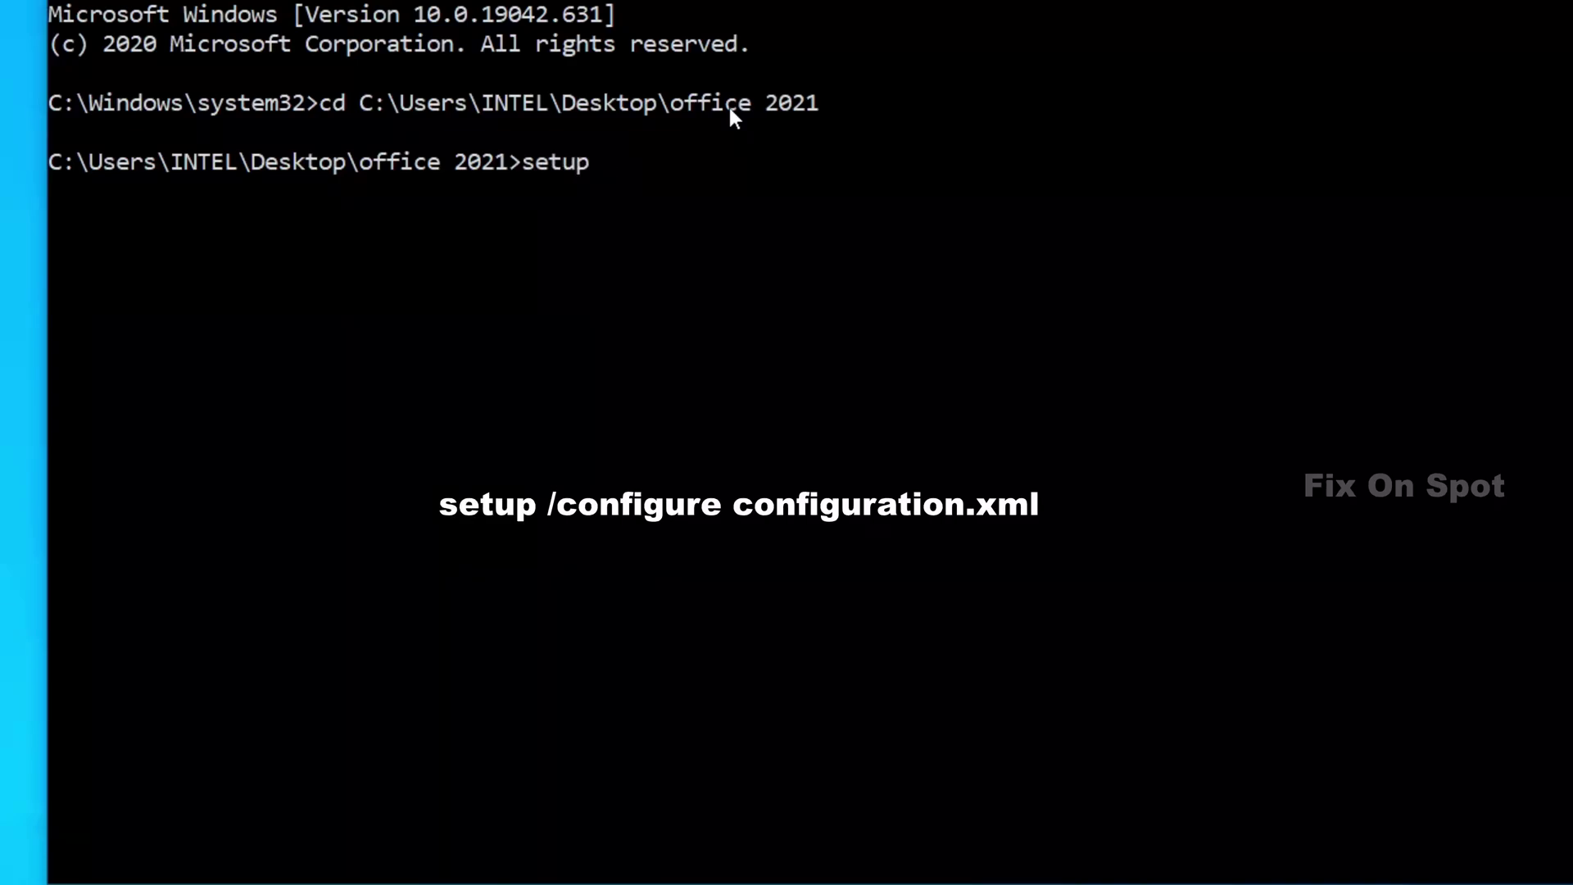
text( /configure configur)
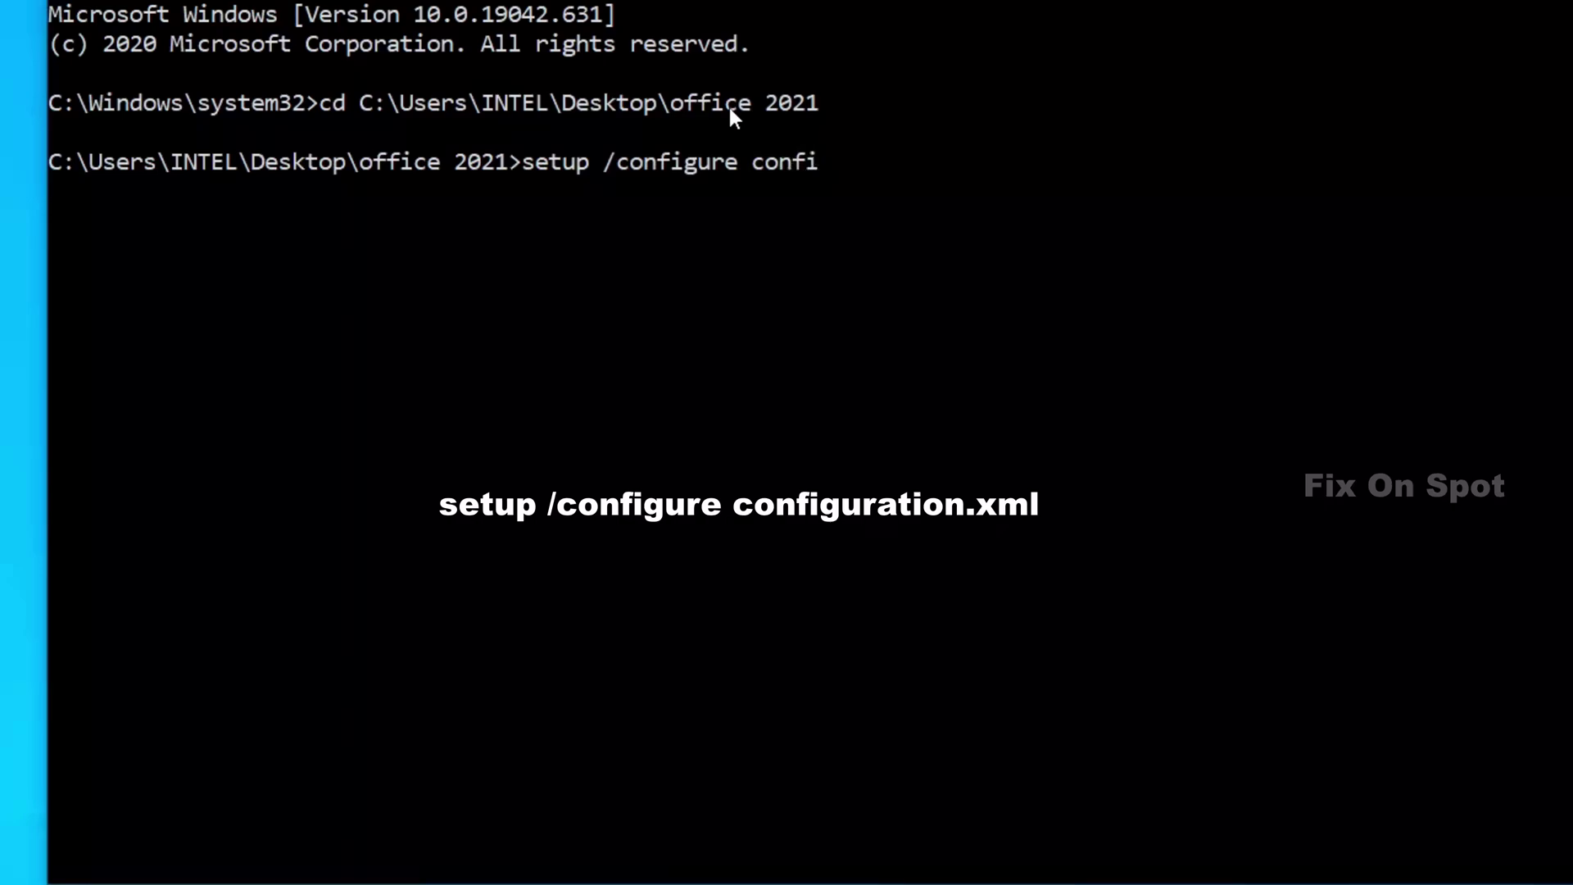
text(ation.x)
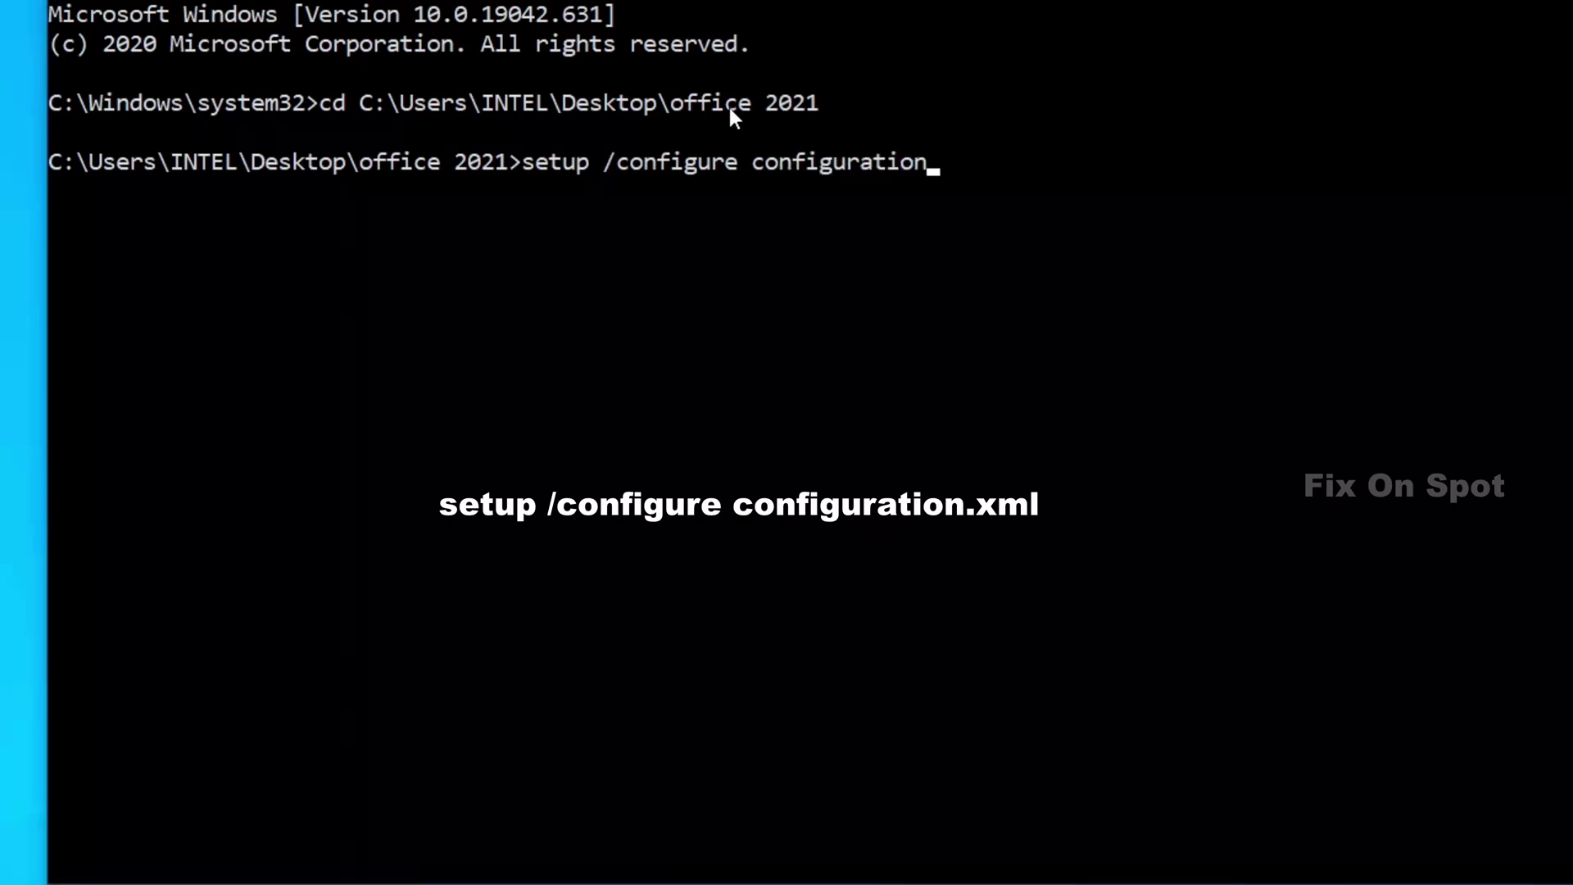
text(ml)
key(Return)
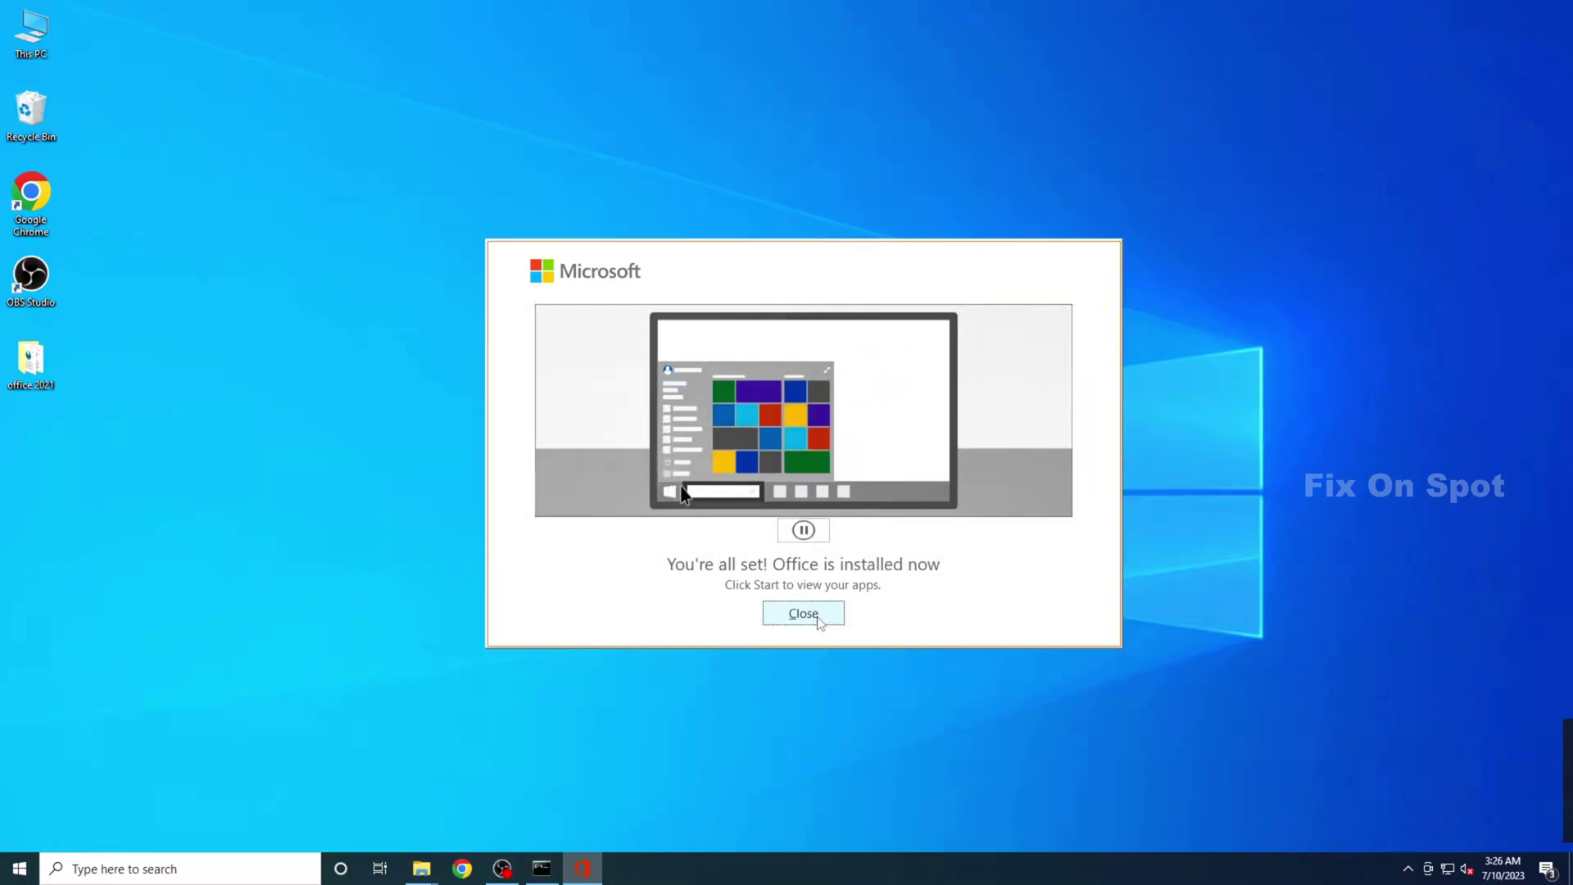
Step: Open a blank Word document, accept the licence, type 'FiX ON SPOT', and close without saving
click(818, 617)
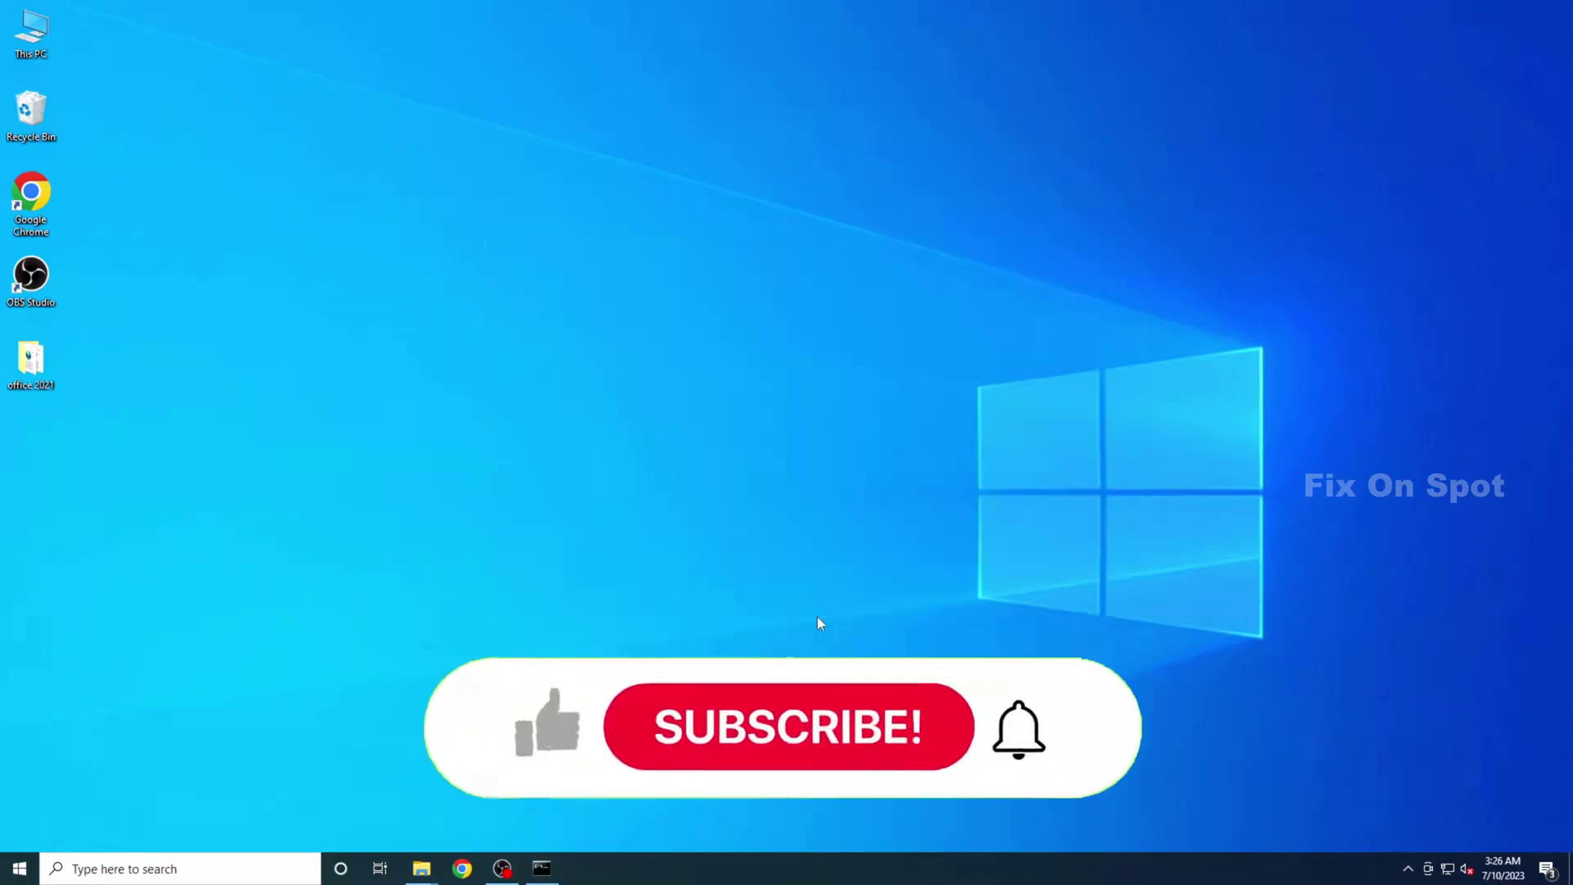
click(210, 875)
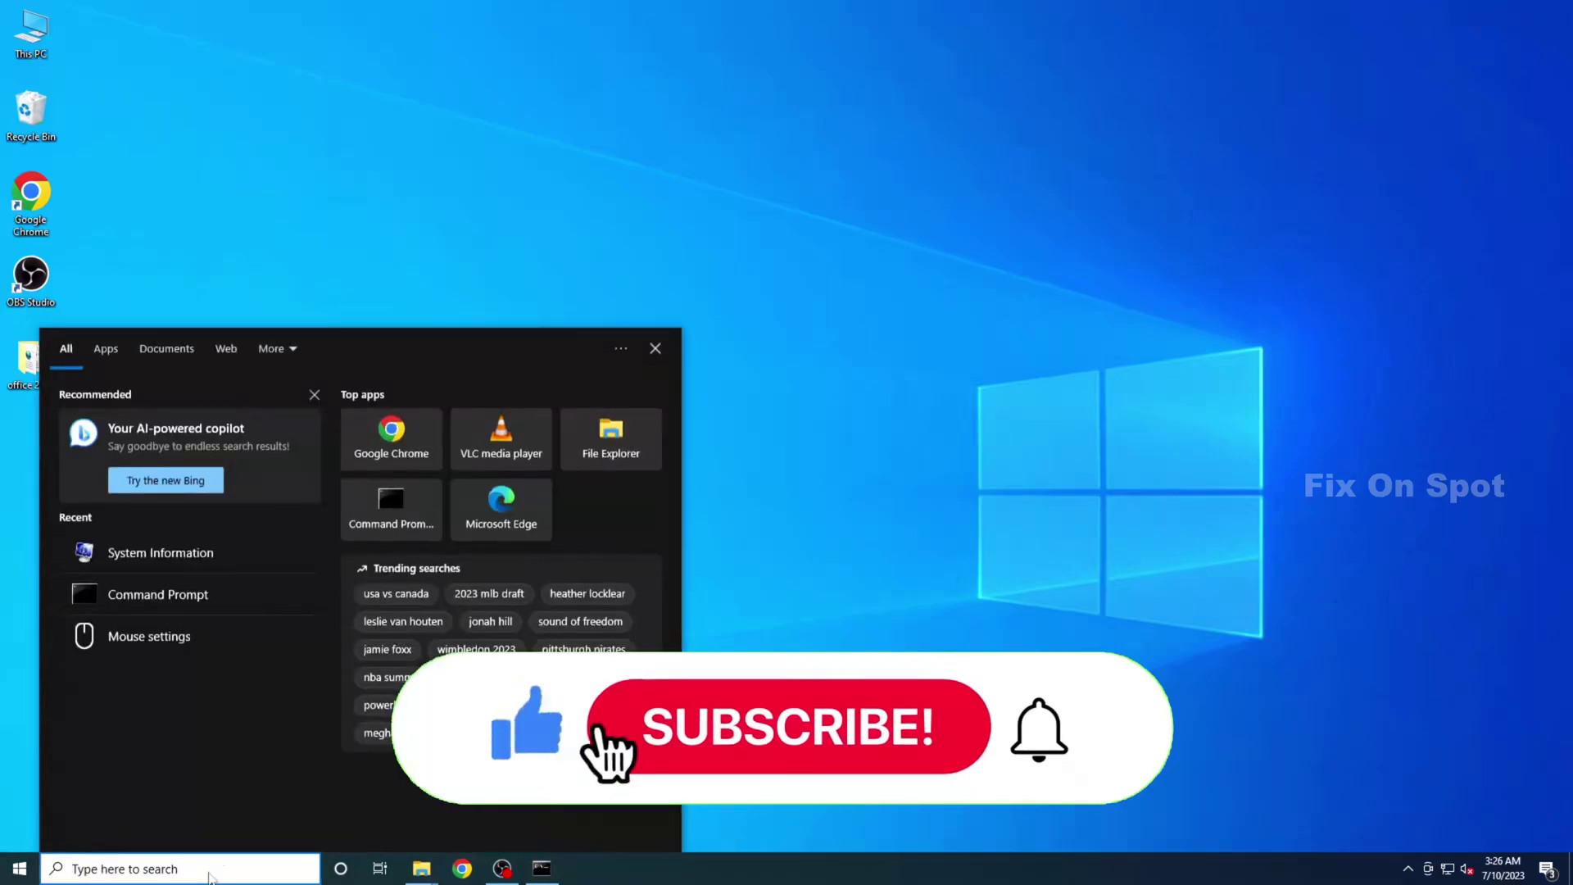
text(word)
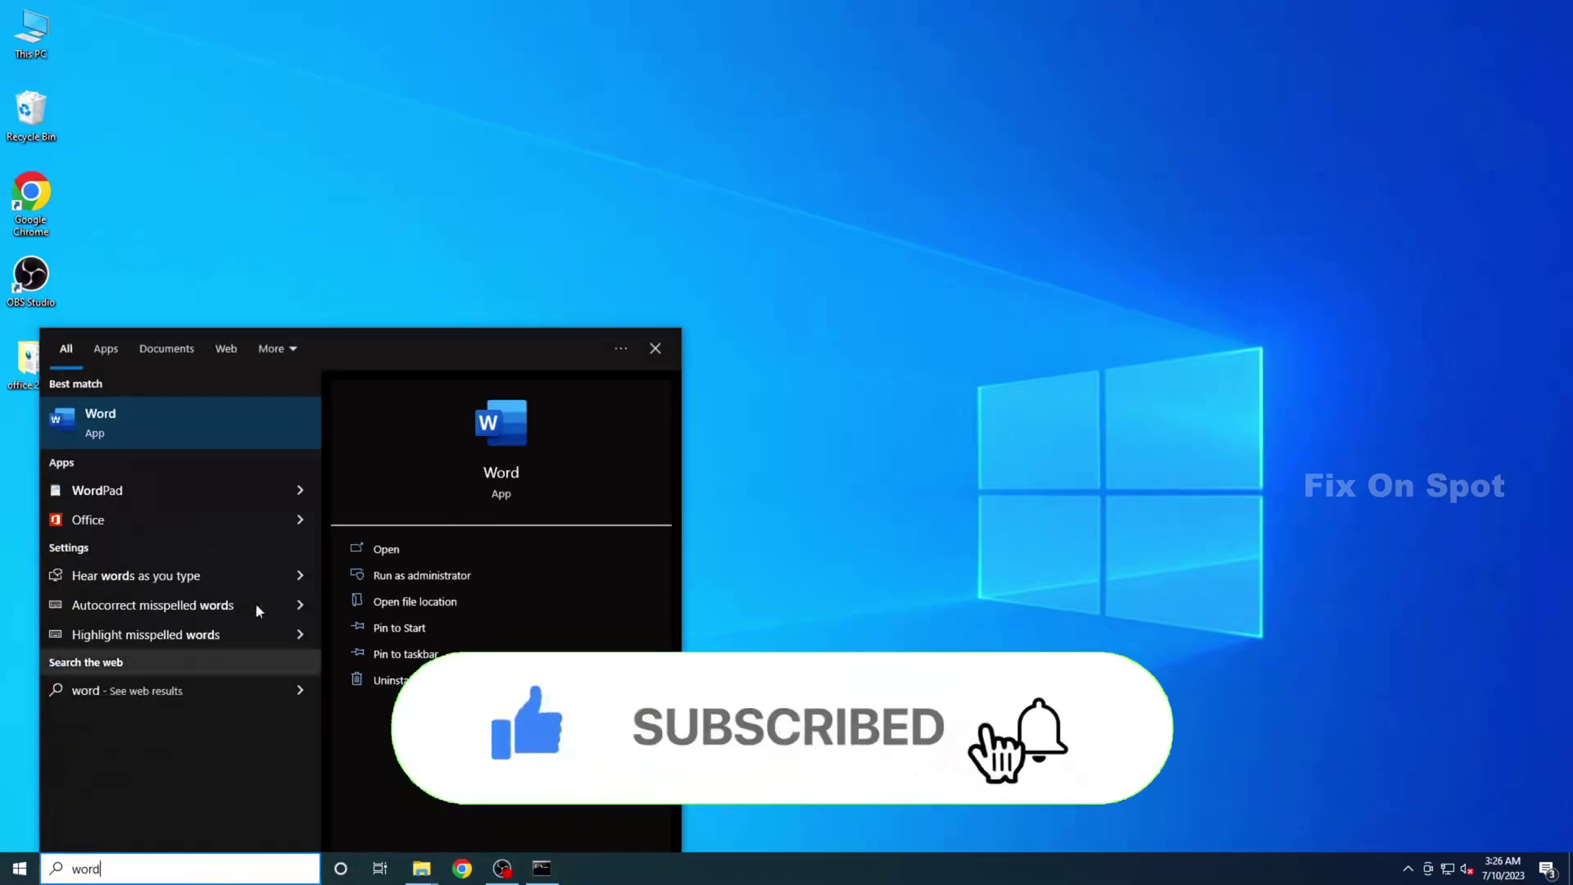
click(206, 418)
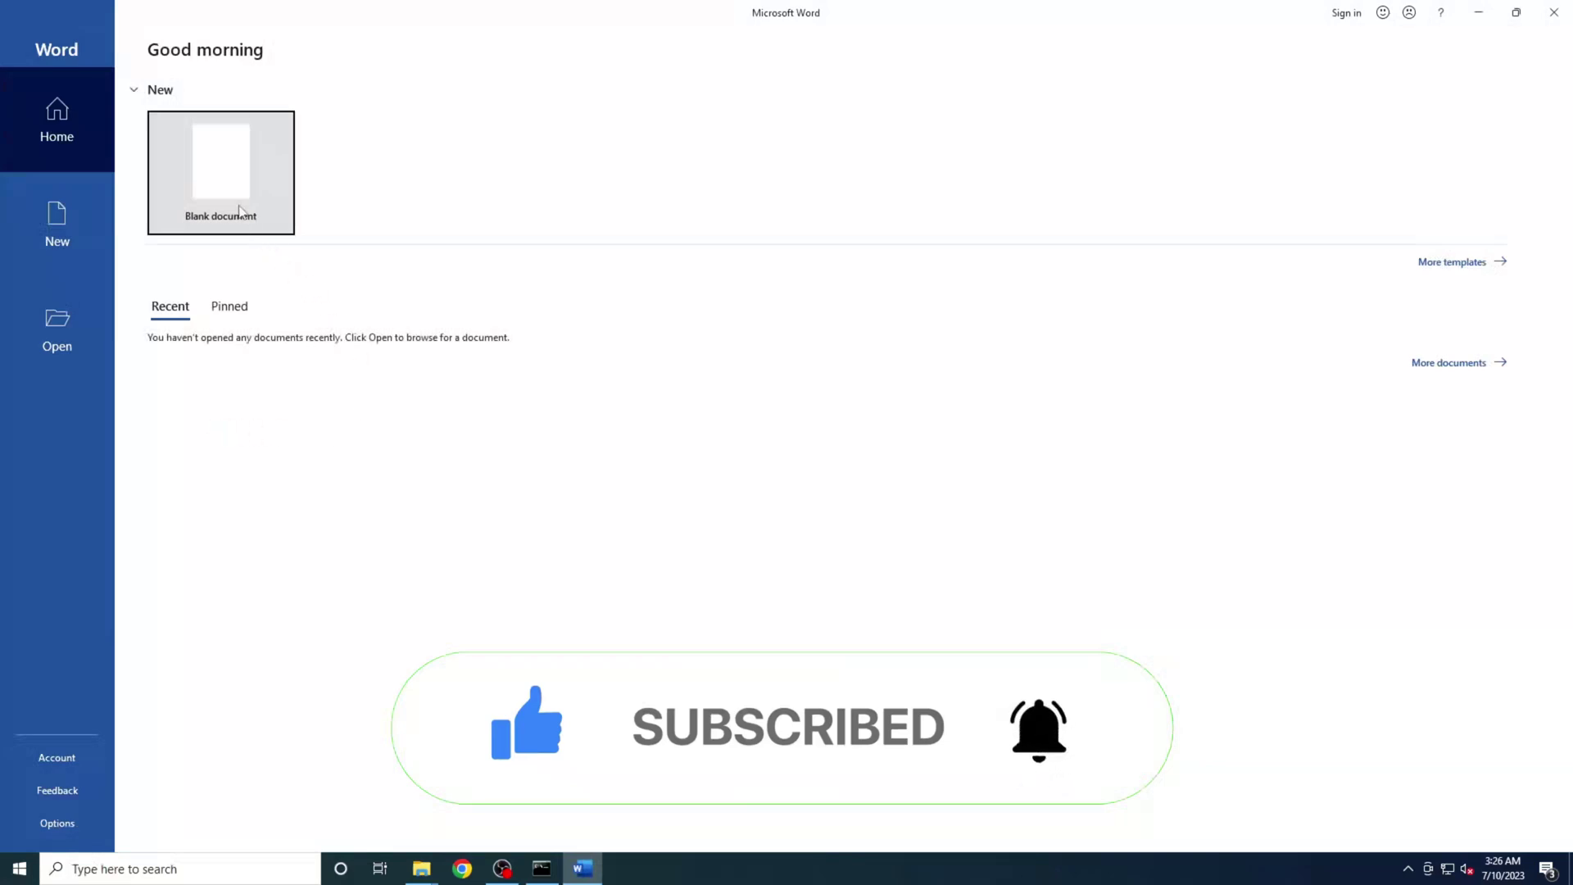
click(239, 211)
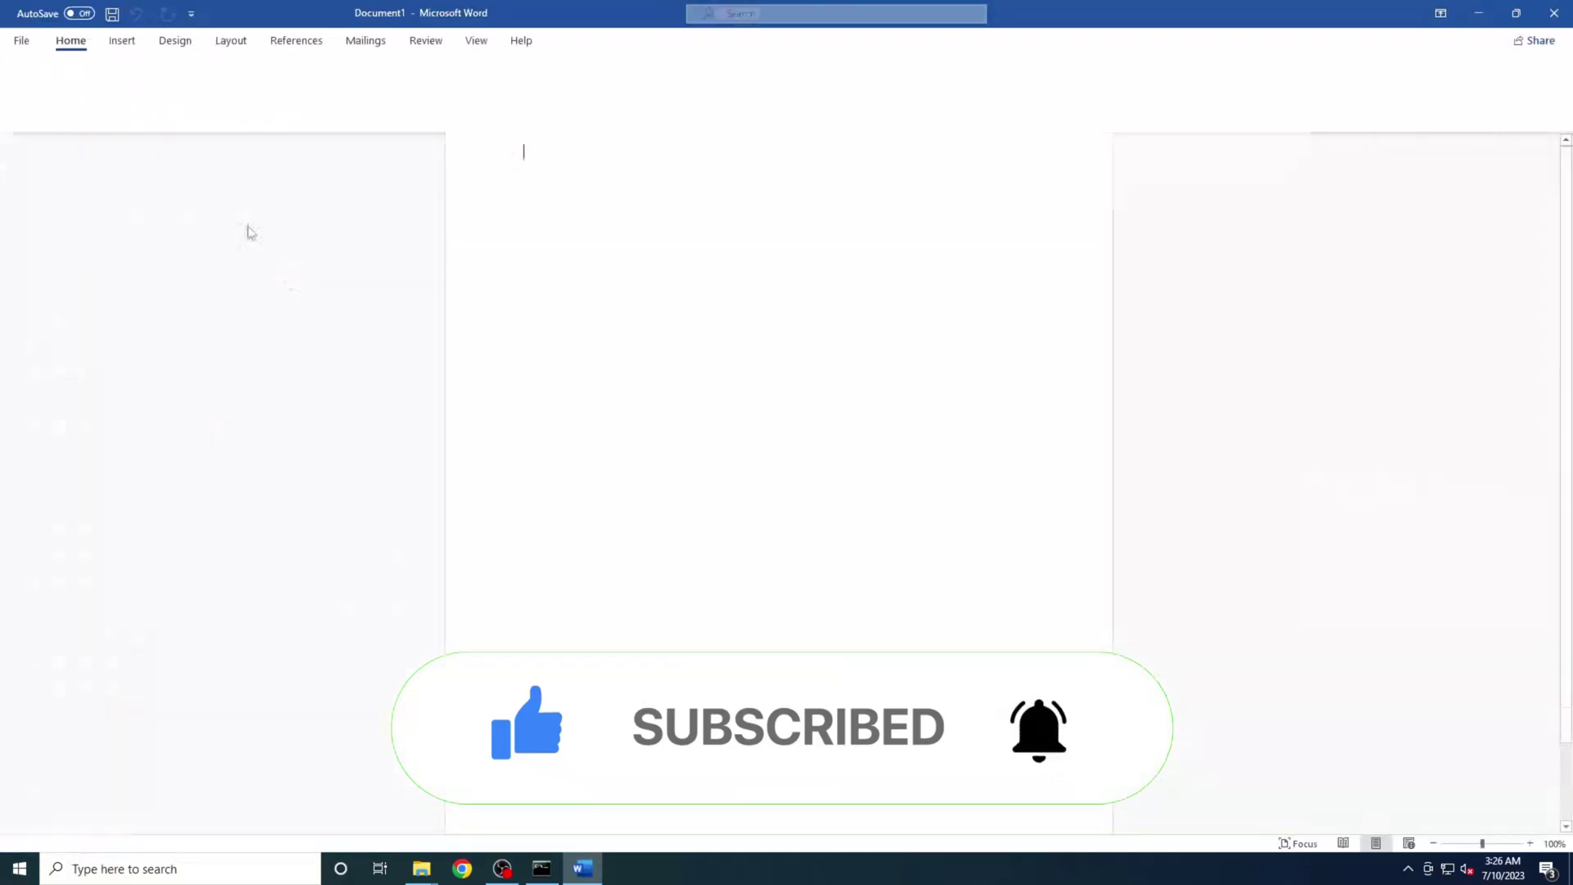
click(770, 567)
click(1080, 624)
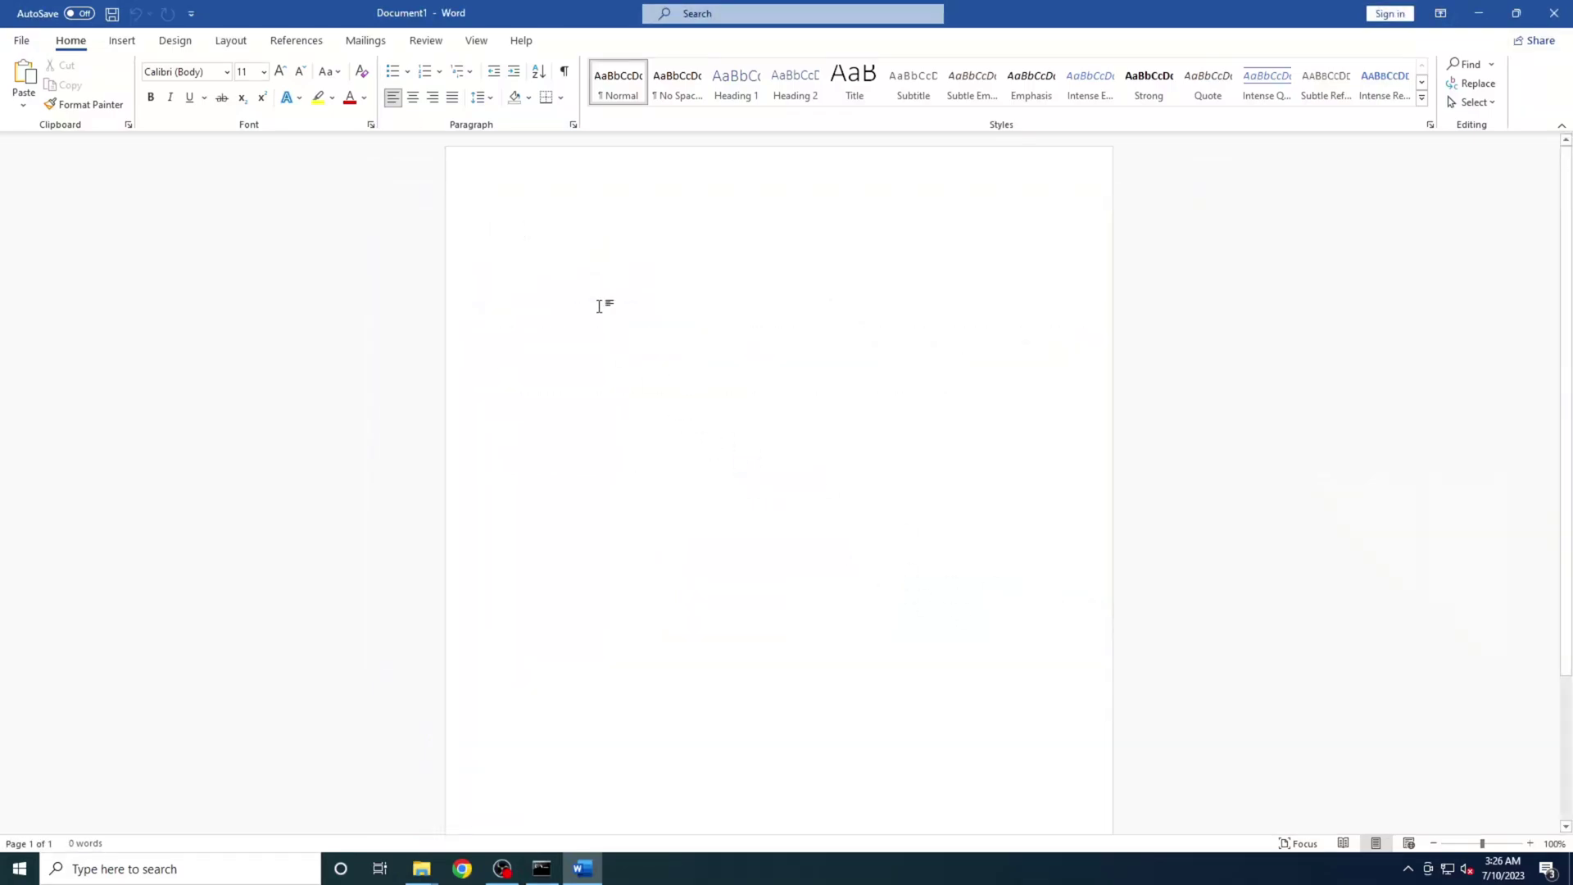
text(FiX ON SPOT)
click(1554, 13)
click(788, 466)
Step: Launch Excel from search and create a blank workbook, Book1
click(222, 870)
text(exce)
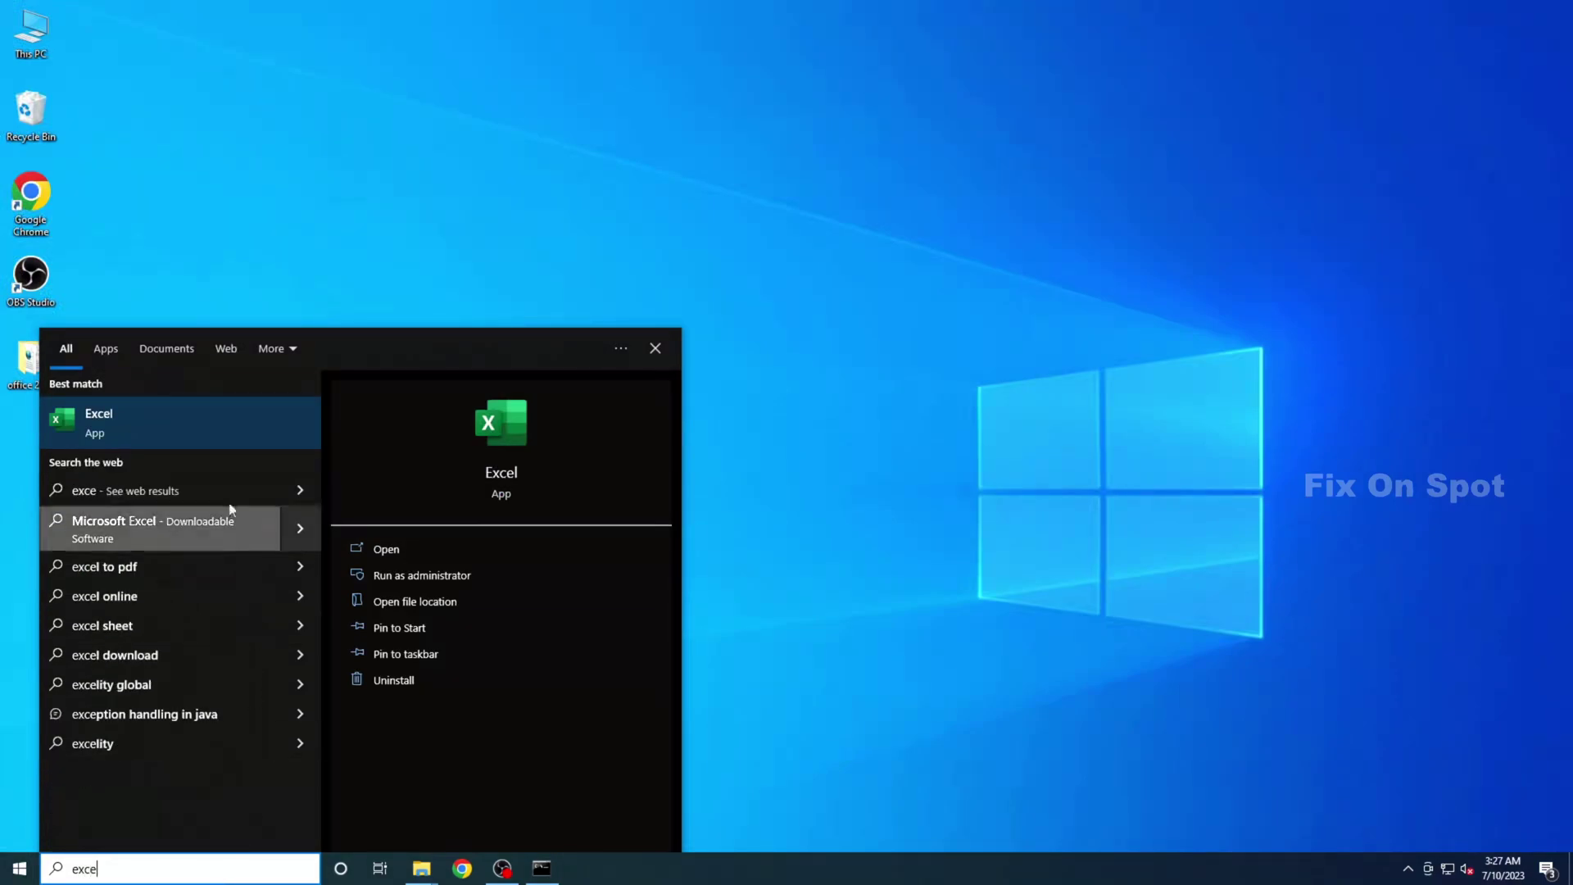
click(207, 434)
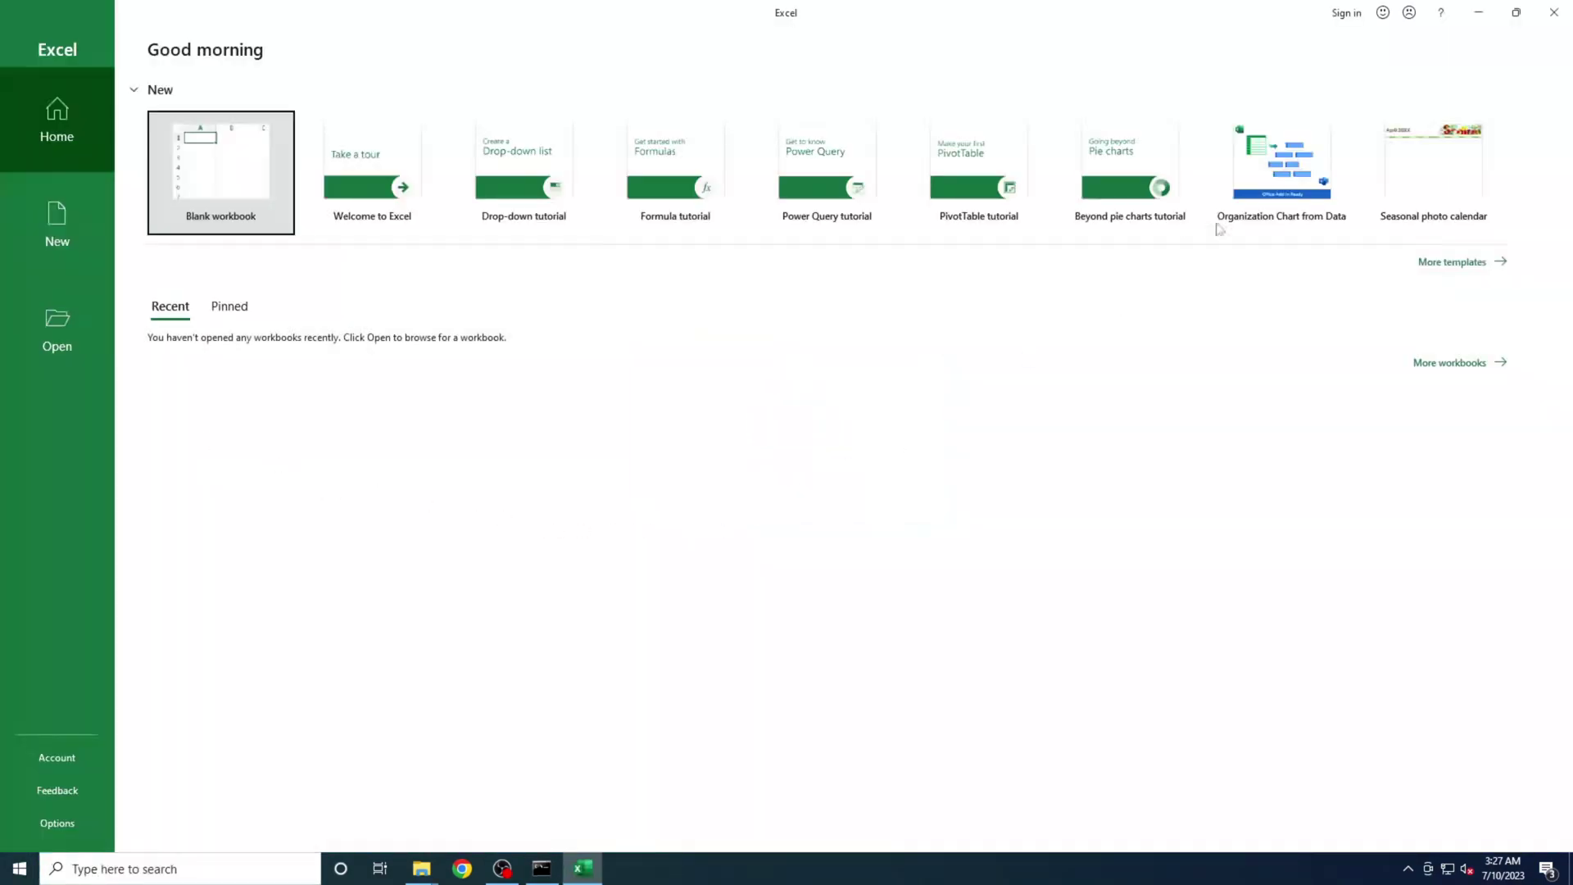
click(211, 206)
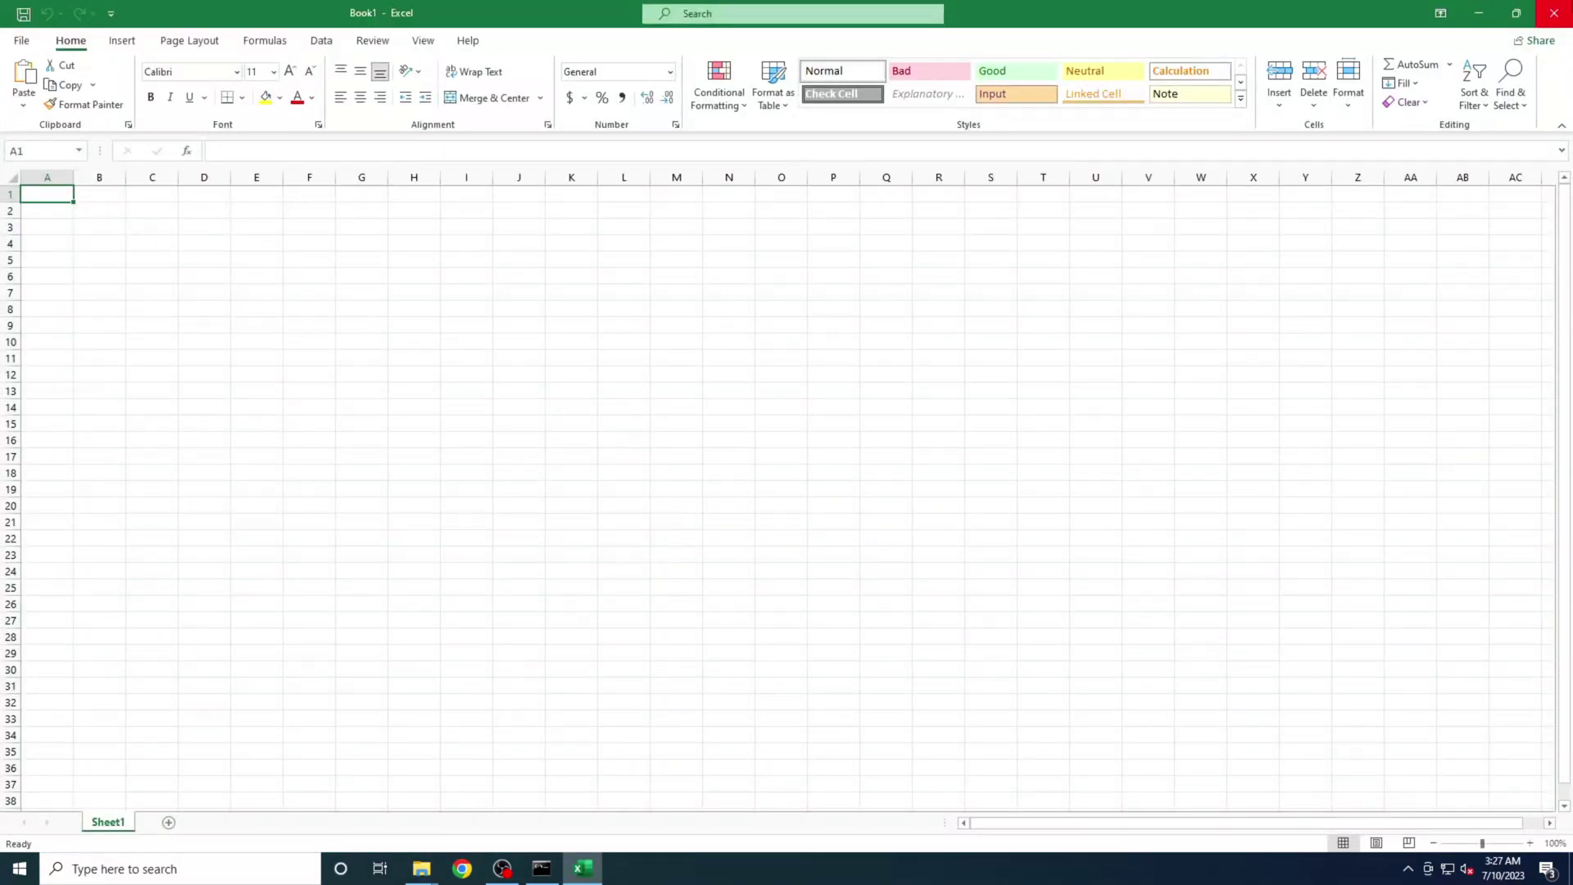